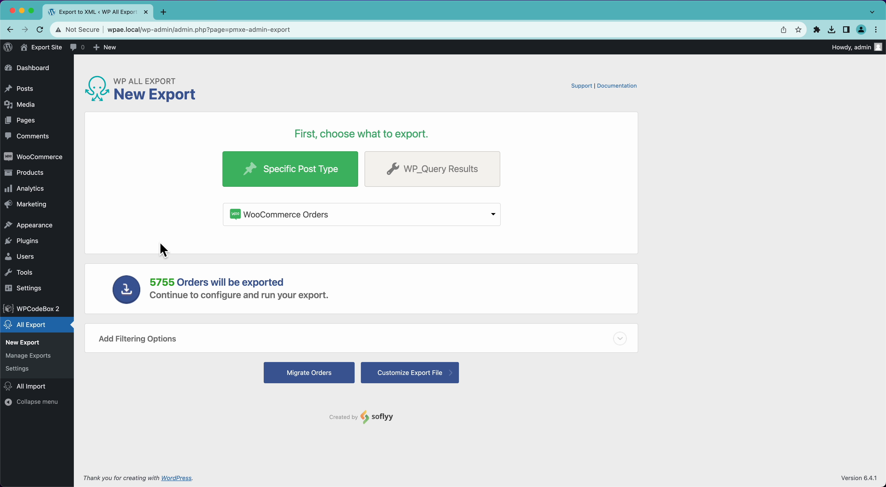
Step: Add a Shipping State equals CA filter rule, narrowing the orders export to 621
{"action": "left_click", "coordinate": [156, 341]}
{"action": "scroll", "coordinate": [164, 335], "scroll_direction": "down", "scroll_amount": 2}
{"action": "left_click", "coordinate": [165, 332]}
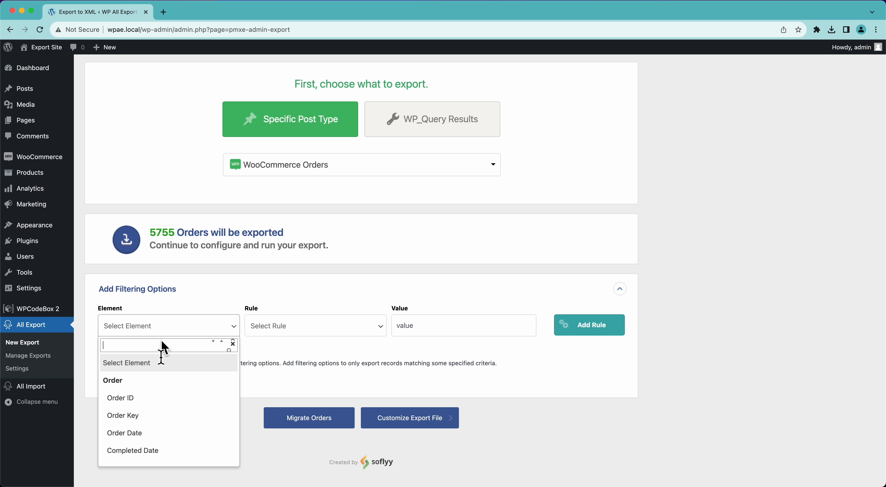
{"action": "scroll", "coordinate": [150, 432], "scroll_direction": "down", "scroll_amount": 4}
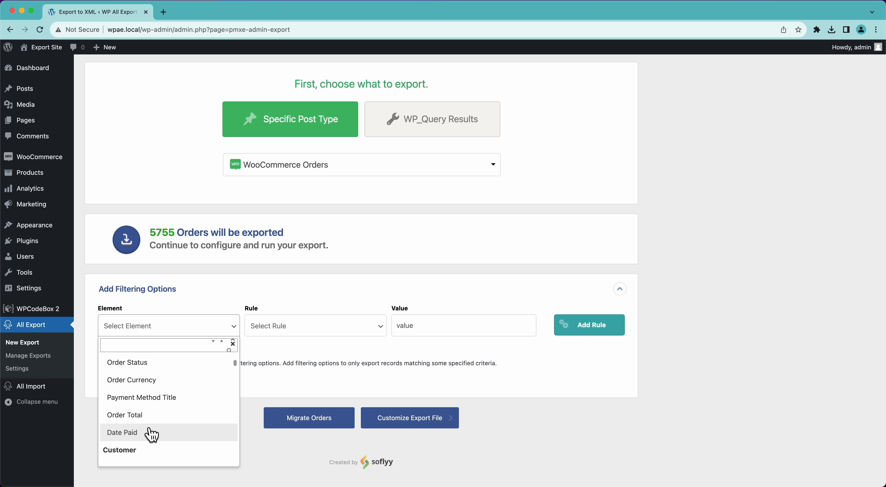
{"action": "scroll", "coordinate": [152, 436], "scroll_direction": "down", "scroll_amount": 5}
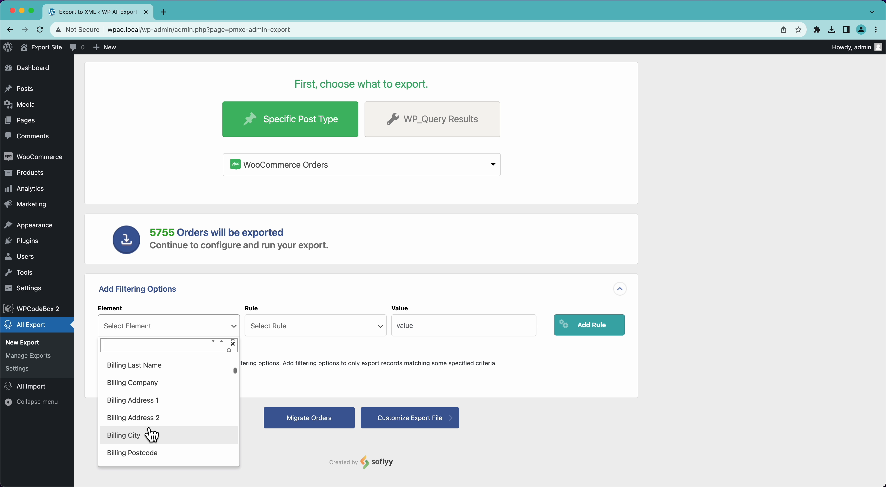
{"action": "scroll", "coordinate": [151, 435], "scroll_direction": "down", "scroll_amount": 8}
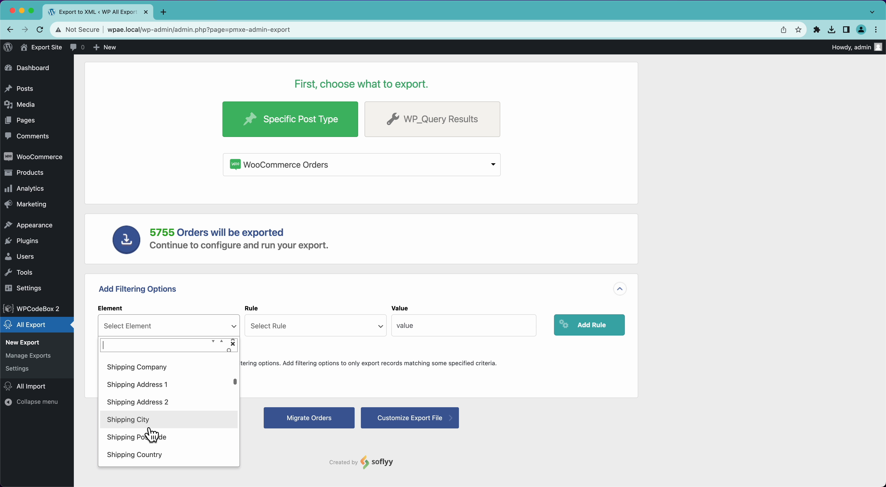
{"action": "scroll", "coordinate": [151, 435], "scroll_direction": "down", "scroll_amount": 2}
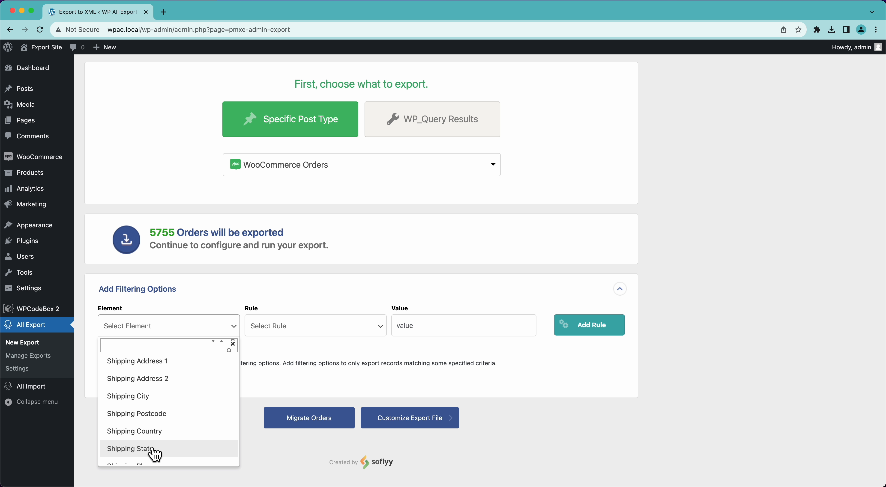
{"action": "left_click", "coordinate": [152, 449]}
{"action": "left_click", "coordinate": [287, 336]}
{"action": "left_click", "coordinate": [275, 379]}
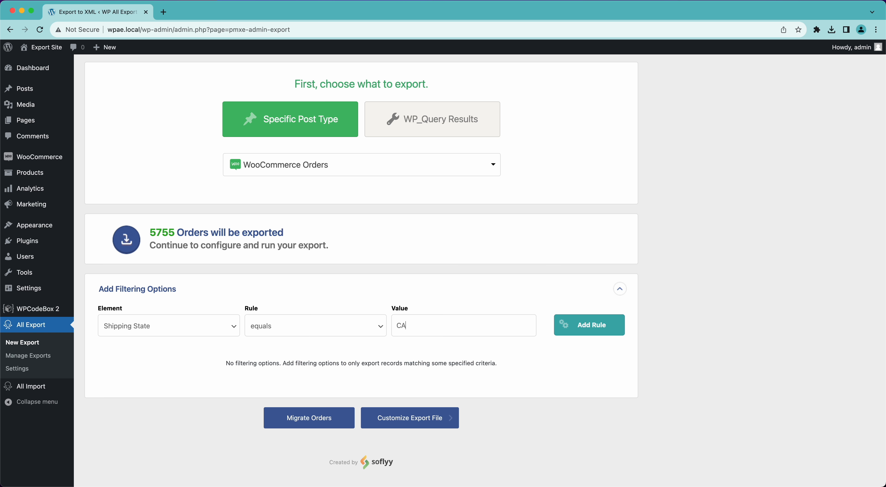
{"action": "left_click", "coordinate": [595, 331]}
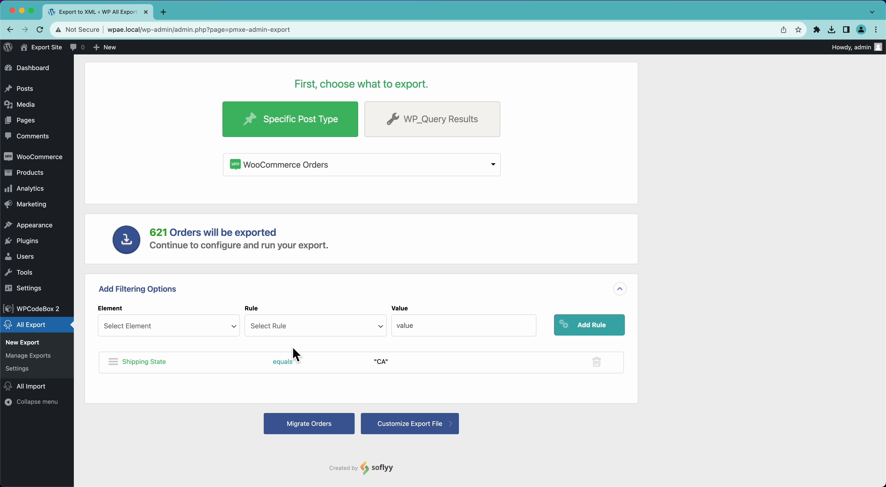
{"action": "left_click", "coordinate": [228, 326]}
{"action": "scroll", "coordinate": [188, 389], "scroll_direction": "down", "scroll_amount": 3}
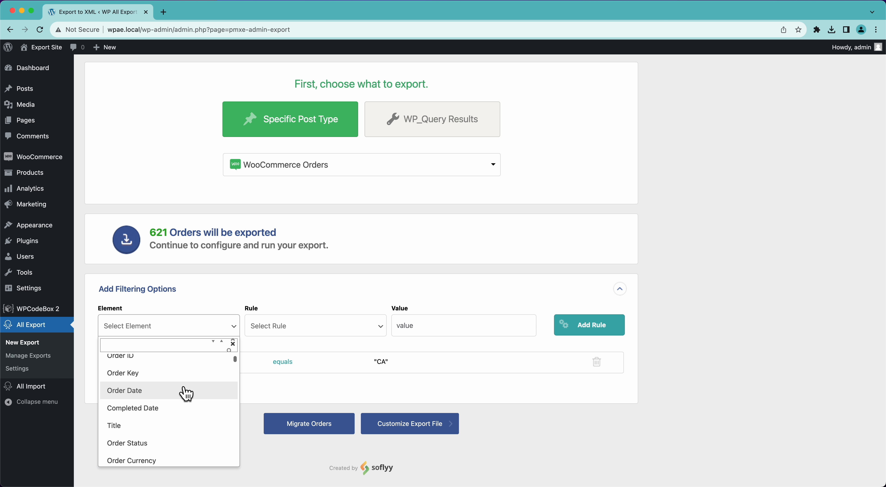
{"action": "left_click", "coordinate": [186, 394]}
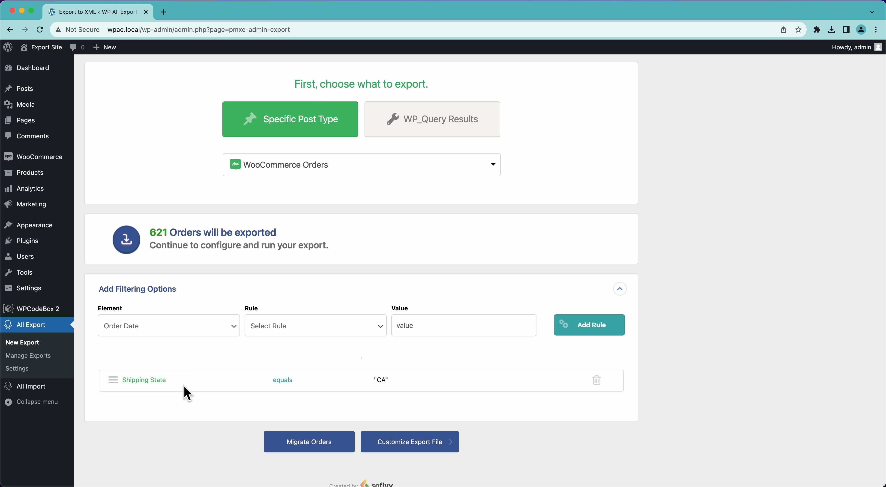
{"action": "left_click", "coordinate": [289, 334]}
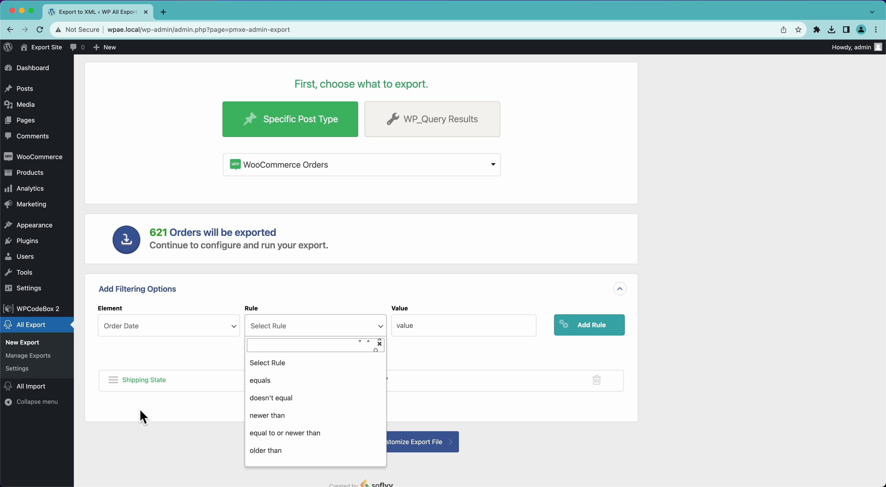
{"action": "left_click", "coordinate": [143, 418]}
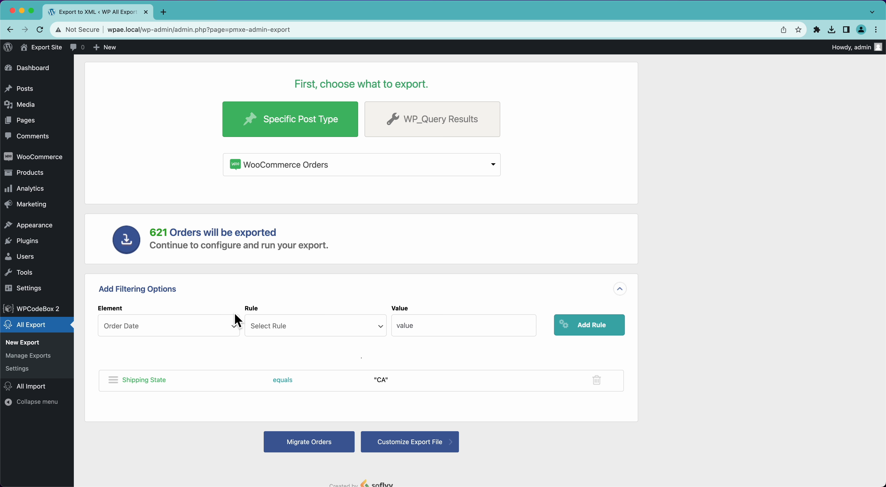
{"action": "left_click", "coordinate": [210, 329]}
{"action": "scroll", "coordinate": [179, 390], "scroll_direction": "down", "scroll_amount": 20}
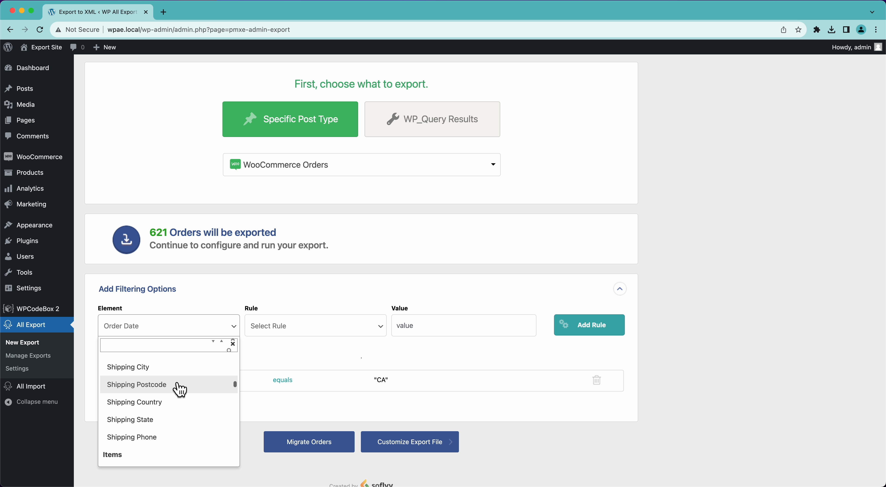
{"action": "scroll", "coordinate": [180, 390], "scroll_direction": "down", "scroll_amount": 5}
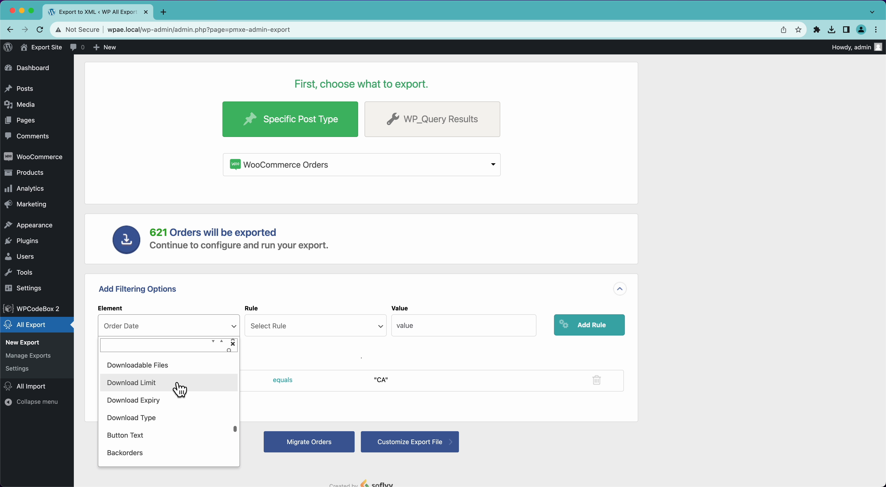
{"action": "scroll", "coordinate": [180, 390], "scroll_direction": "down", "scroll_amount": 5}
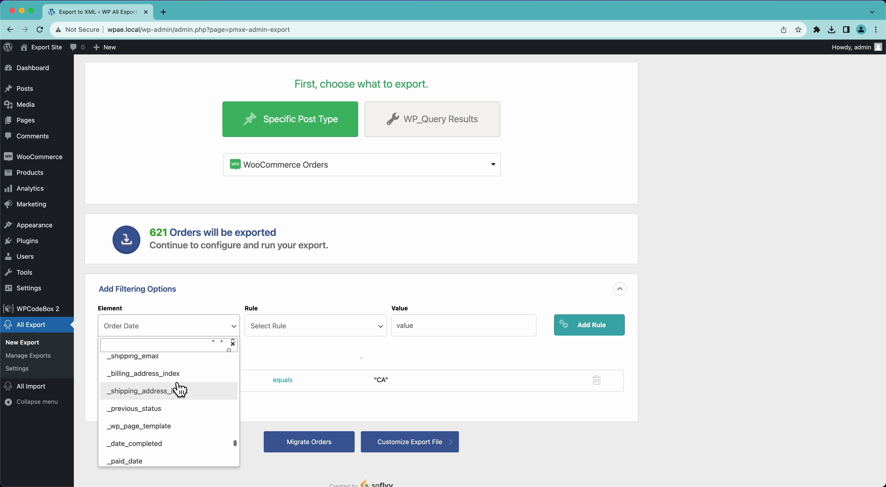
{"action": "left_click", "coordinate": [320, 360]}
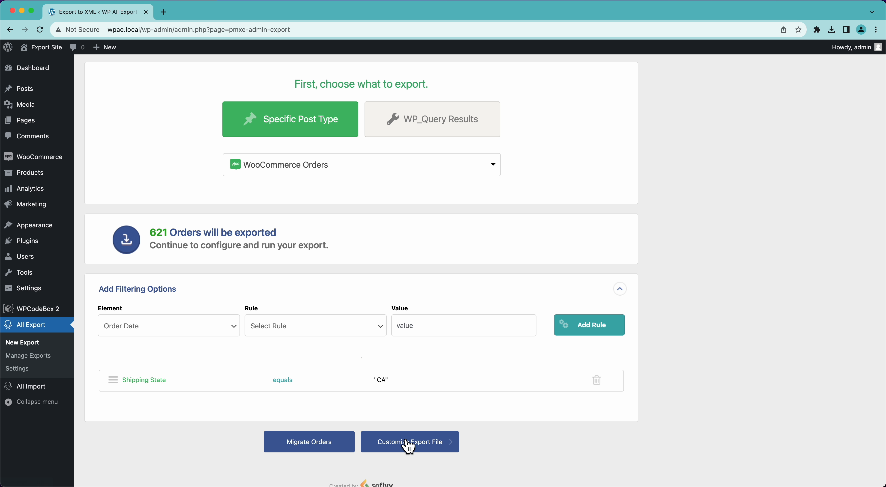
Step: Continue to customizing the export file and preview the first 10 orders
{"action": "left_click", "coordinate": [409, 454]}
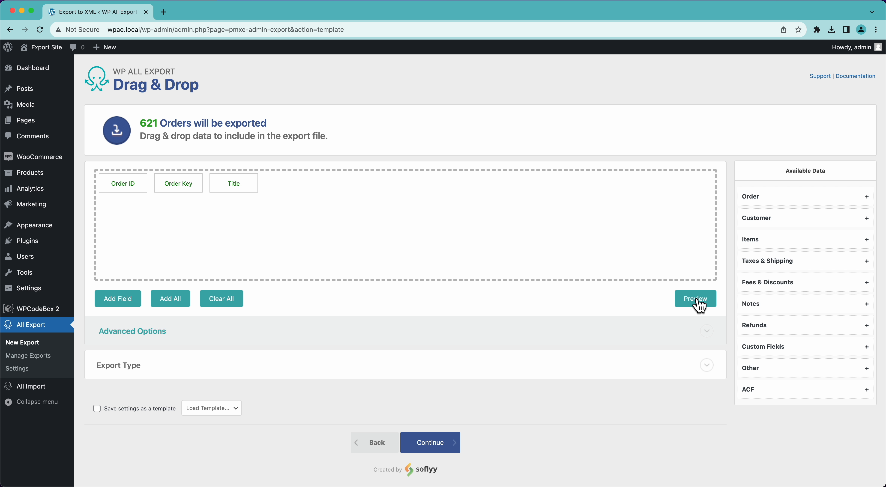
{"action": "left_click", "coordinate": [709, 302]}
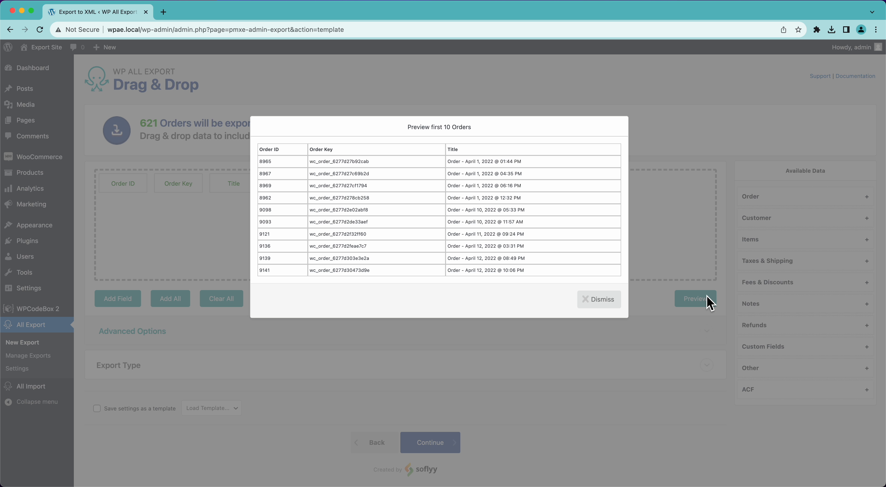
{"action": "left_click", "coordinate": [600, 301]}
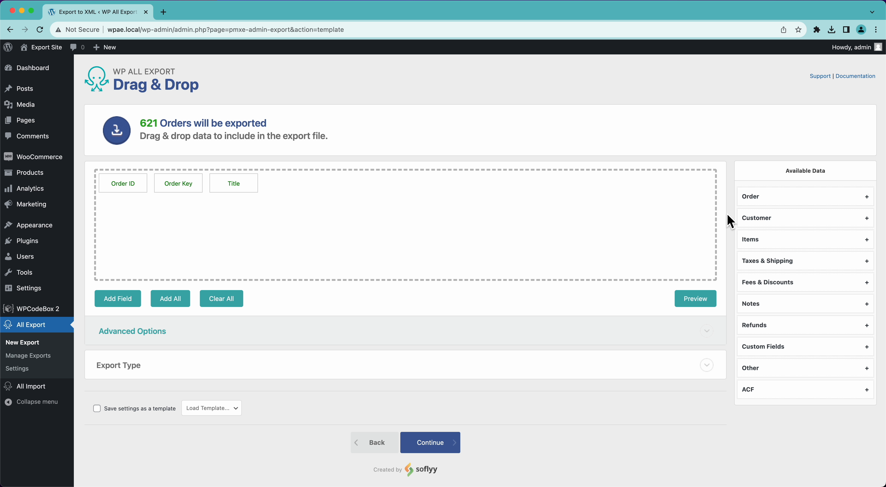
Step: Add Billing First Name before Title, renamed First Name, plus Billing First and Last Name columns
{"action": "left_click", "coordinate": [777, 223]}
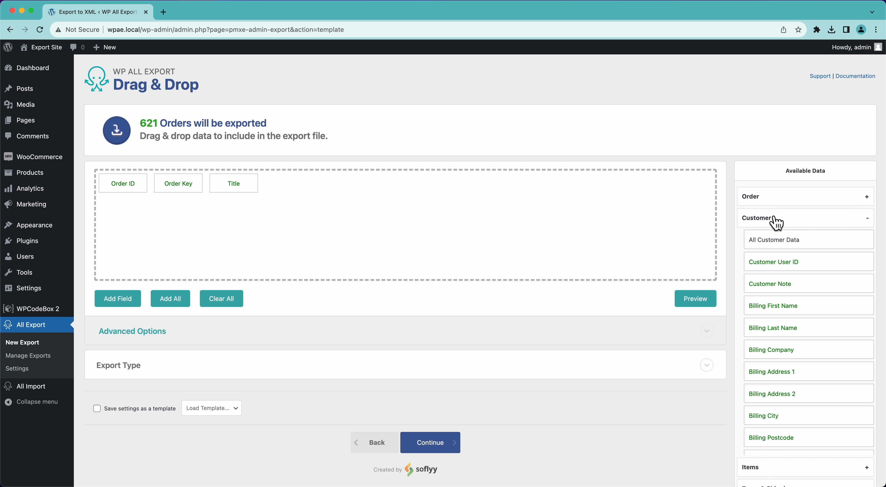
{"action": "left_click_drag", "start_coordinate": [785, 307], "coordinate": [558, 235]}
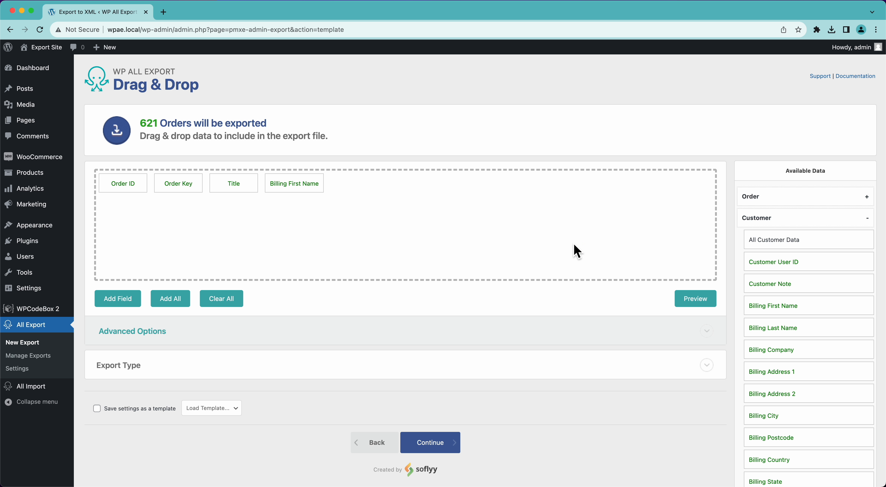
{"action": "left_click_drag", "start_coordinate": [221, 190], "coordinate": [307, 192]}
{"action": "left_click", "coordinate": [246, 189]}
{"action": "left_click", "coordinate": [297, 128]}
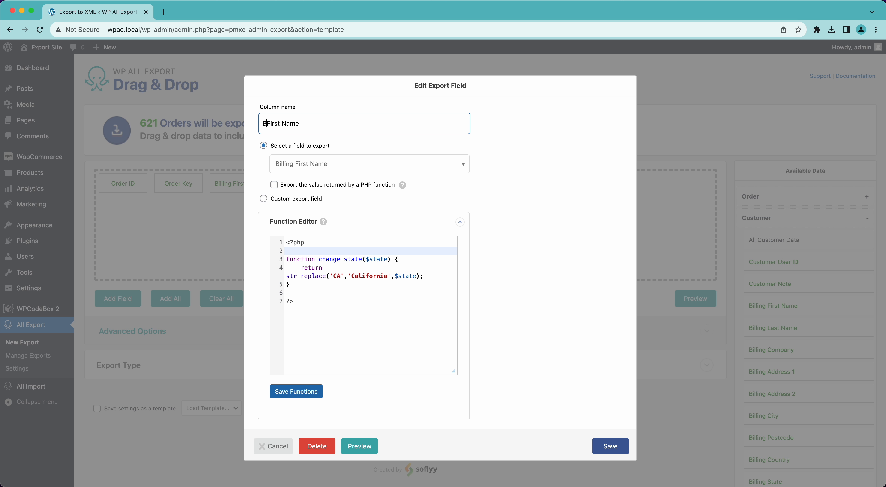
{"action": "left_click", "coordinate": [609, 446]}
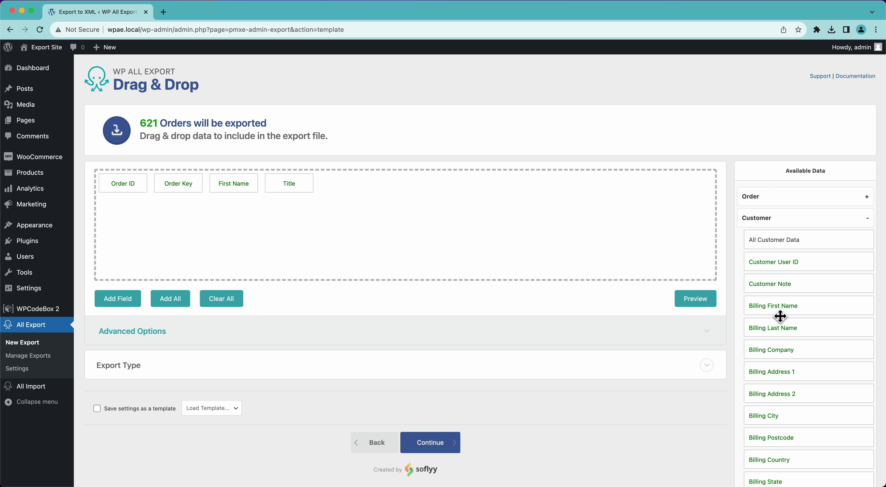
{"action": "left_click_drag", "start_coordinate": [780, 316], "coordinate": [585, 220]}
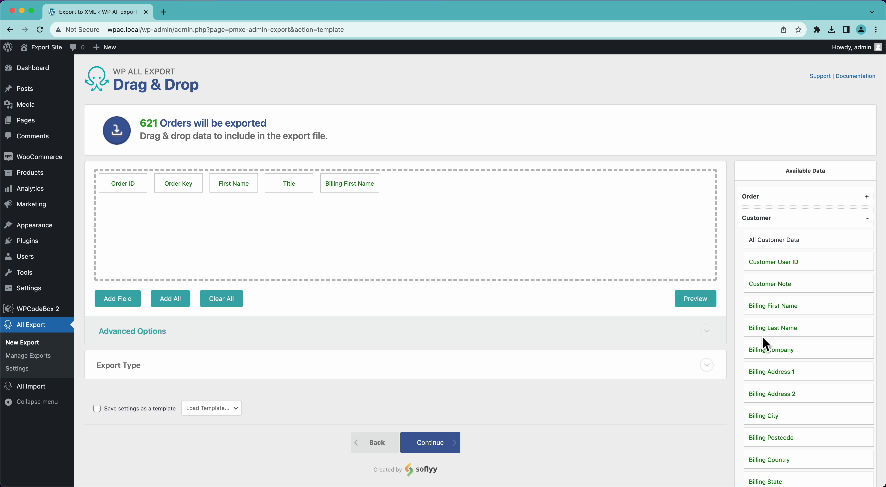
{"action": "left_click_drag", "start_coordinate": [767, 328], "coordinate": [526, 206]}
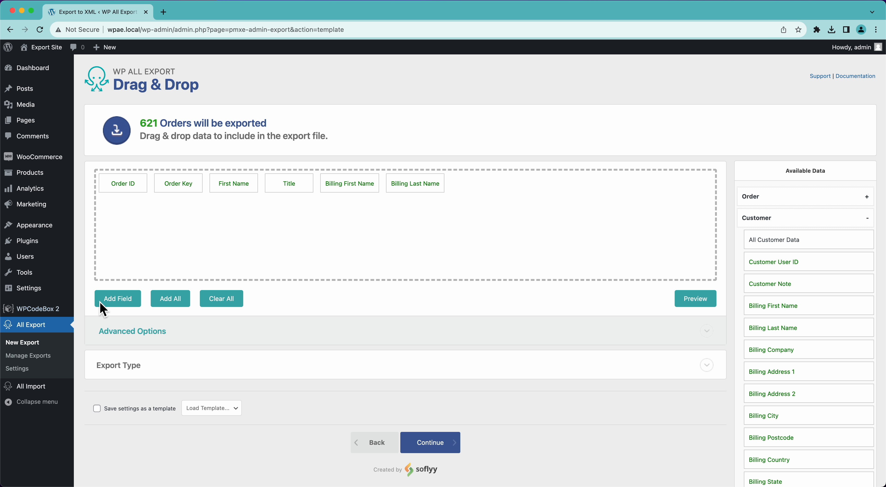
Step: Create a custom 'Name' field of {Billing First Name} {Billing Last Name} and preview 10 orders
{"action": "left_click", "coordinate": [103, 308]}
{"action": "left_click", "coordinate": [279, 204]}
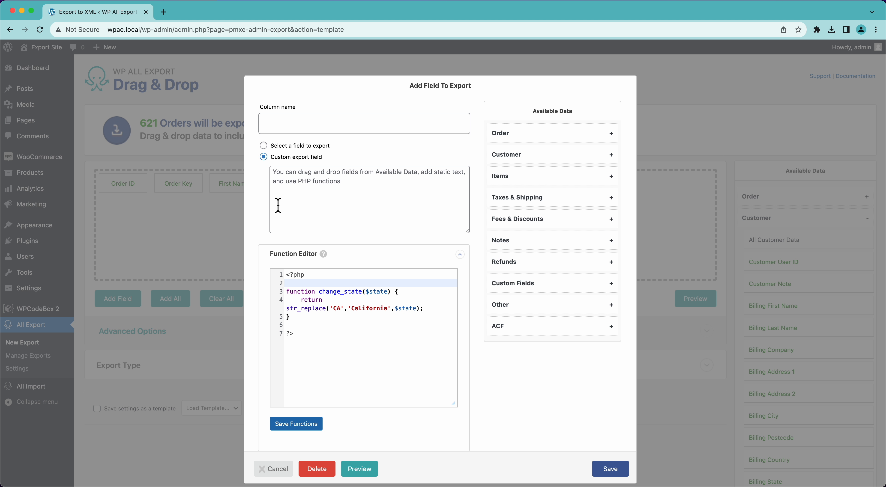
{"action": "left_click", "coordinate": [516, 156]}
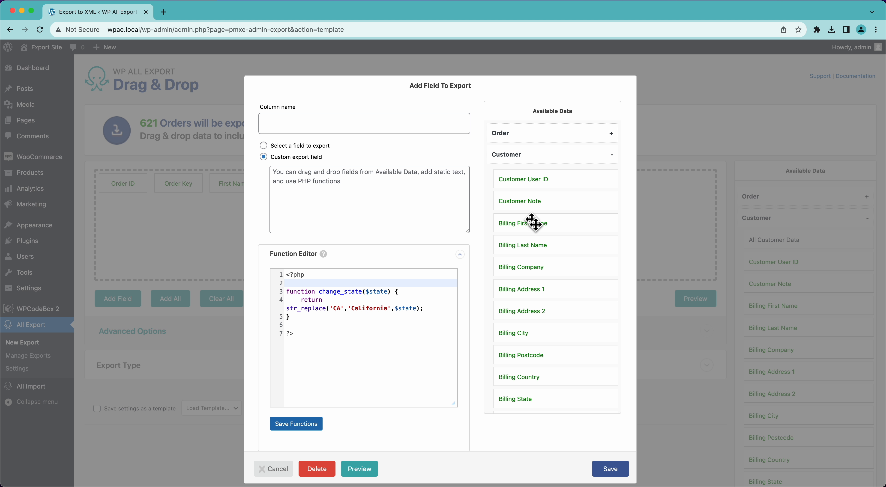
{"action": "left_click_drag", "start_coordinate": [531, 223], "coordinate": [457, 216]}
{"action": "left_click_drag", "start_coordinate": [531, 245], "coordinate": [327, 171]}
{"action": "left_click", "coordinate": [333, 177]}
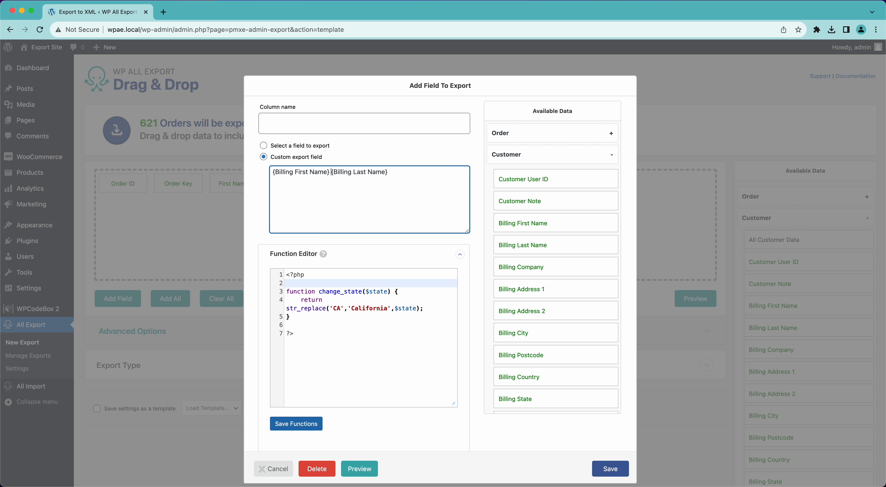
{"action": "left_click", "coordinate": [306, 124]}
{"action": "type", "text": "Name"}
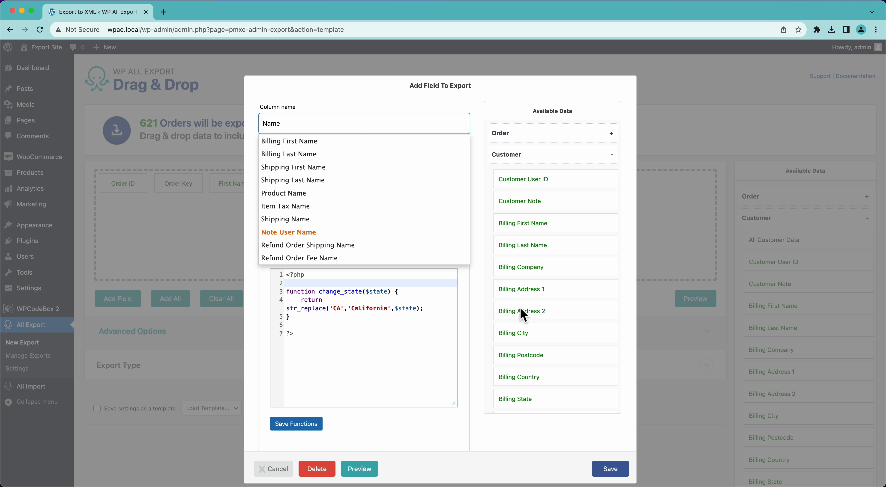
{"action": "left_click", "coordinate": [615, 470]}
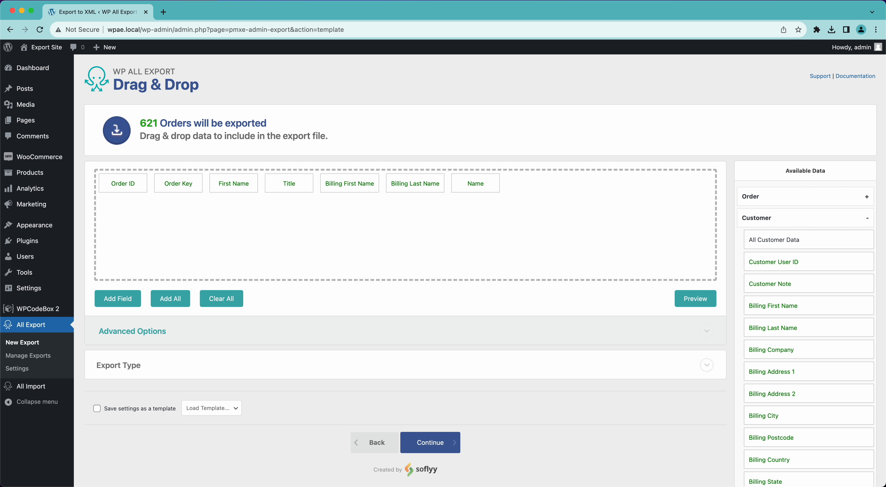
{"action": "left_click", "coordinate": [696, 299]}
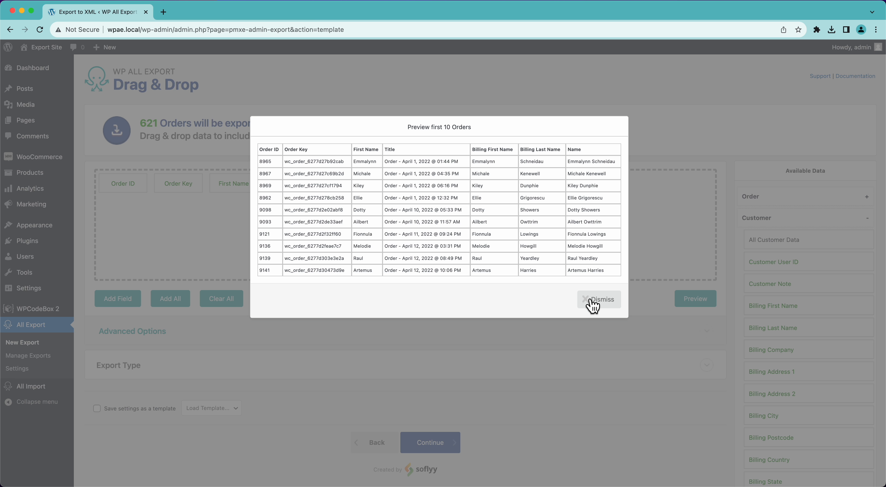
{"action": "left_click", "coordinate": [599, 301]}
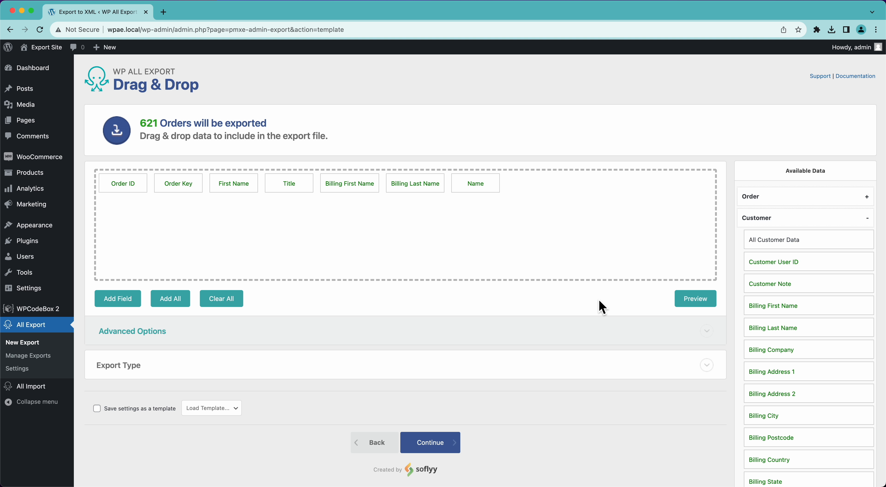
Step: Switch the export type to Simple XML Feed, drop the Name column, and preview the XML
{"action": "left_click", "coordinate": [213, 375]}
{"action": "scroll", "coordinate": [263, 405], "scroll_direction": "down", "scroll_amount": 3}
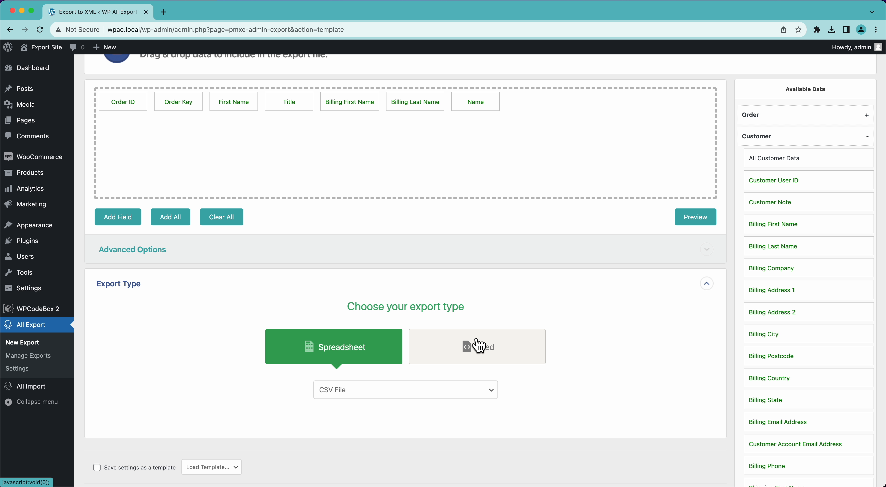
{"action": "left_click", "coordinate": [480, 364]}
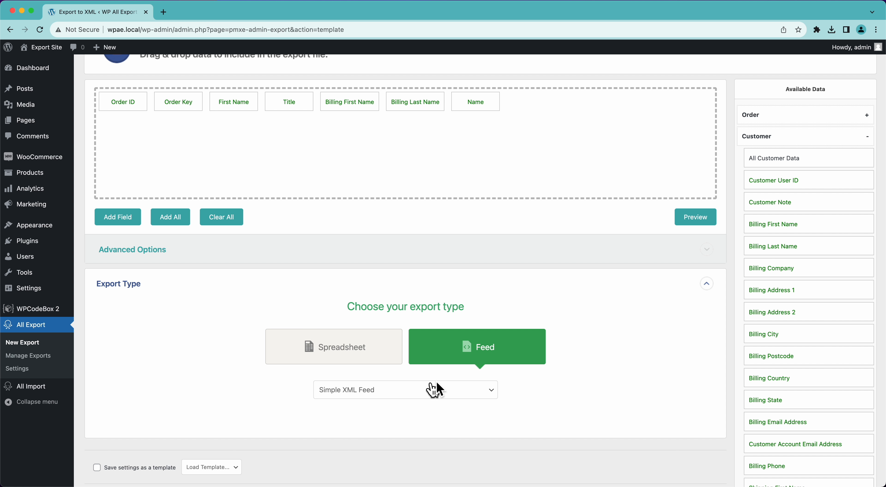
{"action": "left_click_drag", "start_coordinate": [482, 113], "coordinate": [454, 86]}
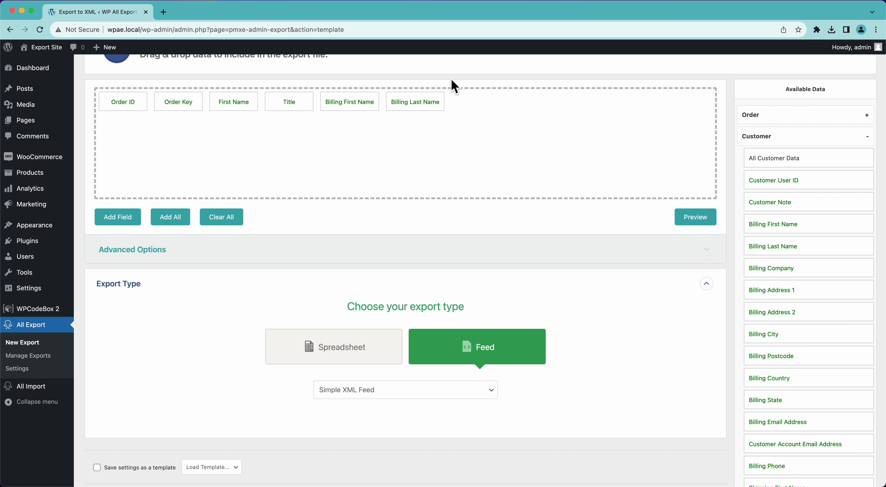
{"action": "left_click", "coordinate": [688, 221]}
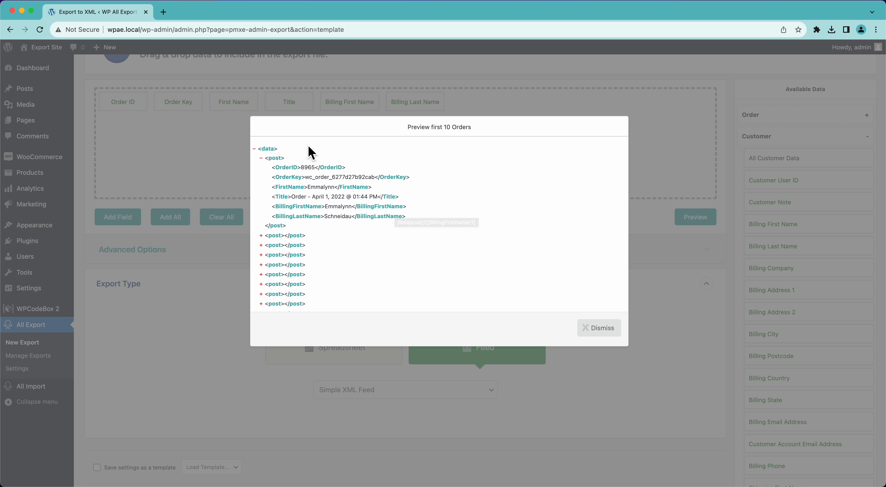
{"action": "left_click", "coordinate": [582, 332]}
Step: Set the root XML element to 'orders' and the single order element to 'order', then preview
{"action": "left_click", "coordinate": [155, 254]}
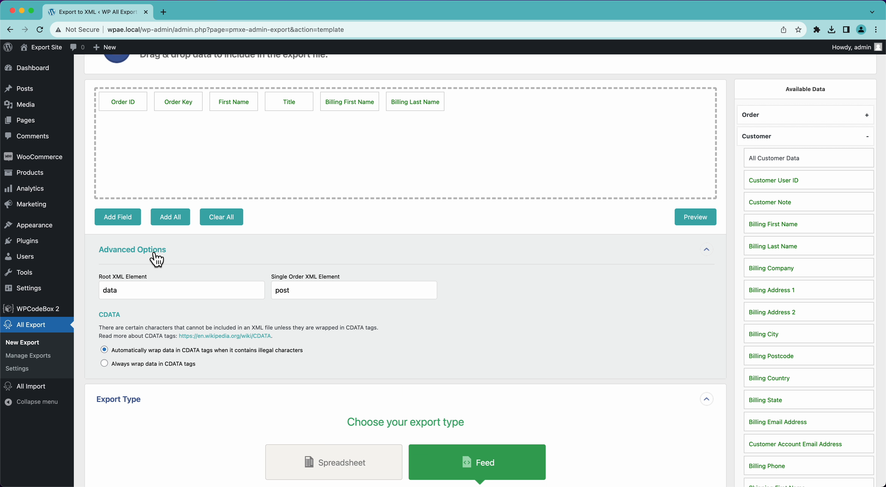
{"action": "type", "text": "or"}
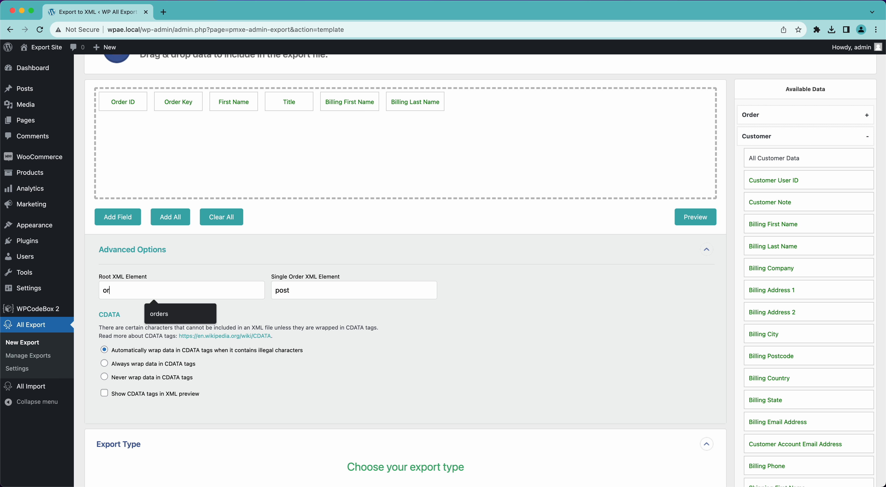
{"action": "type", "text": "ders"}
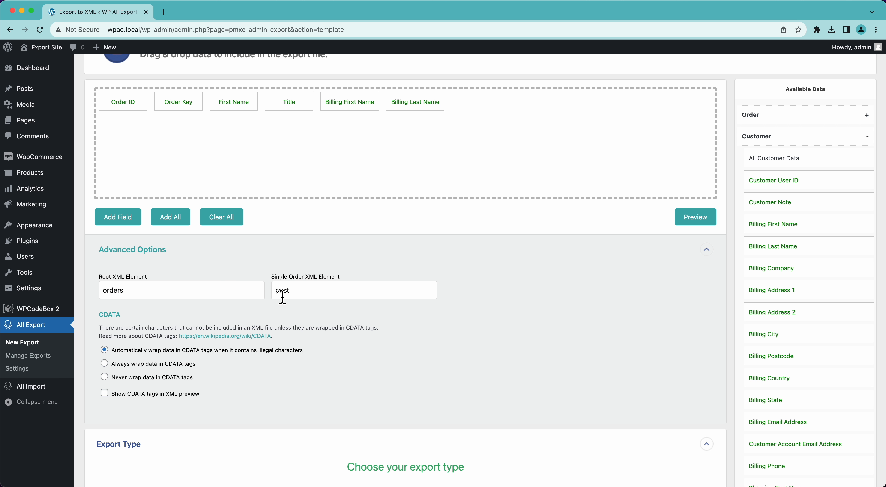
{"action": "type", "text": "order"}
{"action": "left_click", "coordinate": [692, 218]}
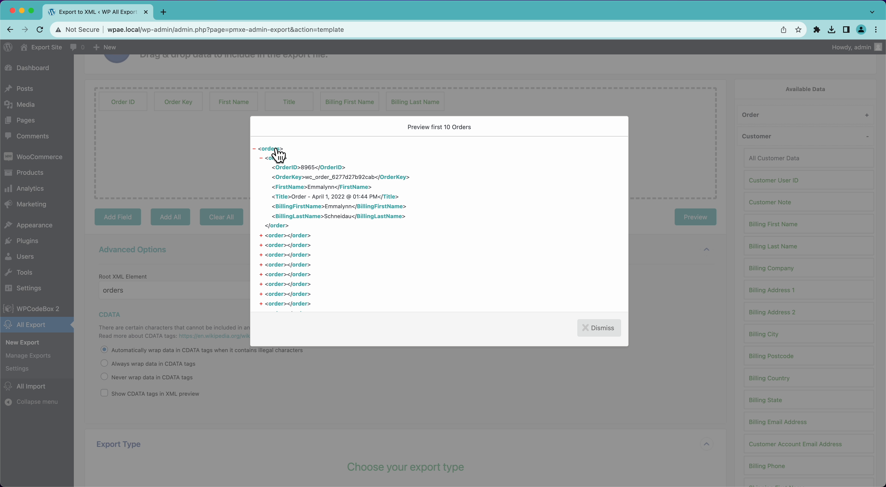
Step: Add the Product Name field from the Items list to the export columns
{"action": "left_click", "coordinate": [589, 332]}
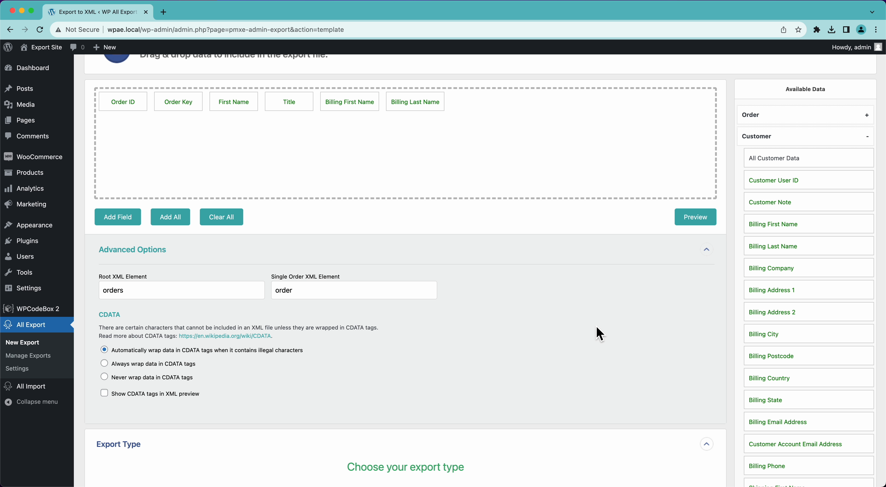
{"action": "left_click", "coordinate": [766, 139]}
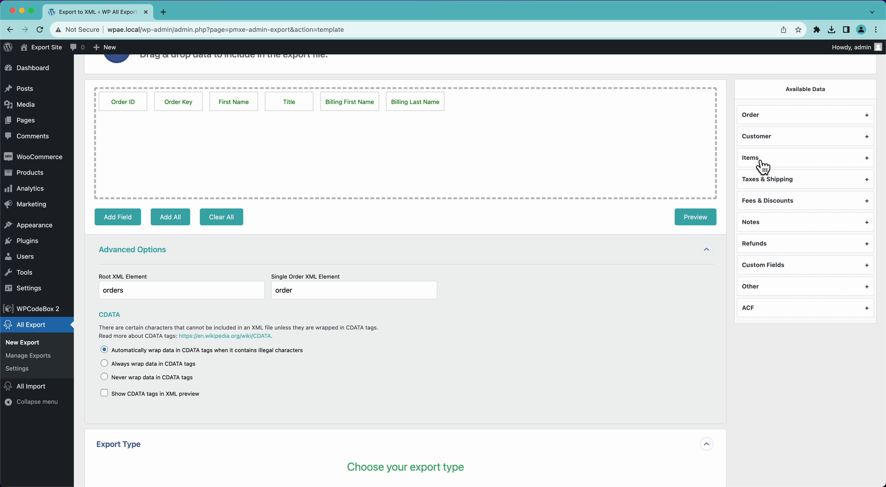
{"action": "left_click", "coordinate": [760, 161]}
{"action": "scroll", "coordinate": [779, 311], "scroll_direction": "down", "scroll_amount": 1}
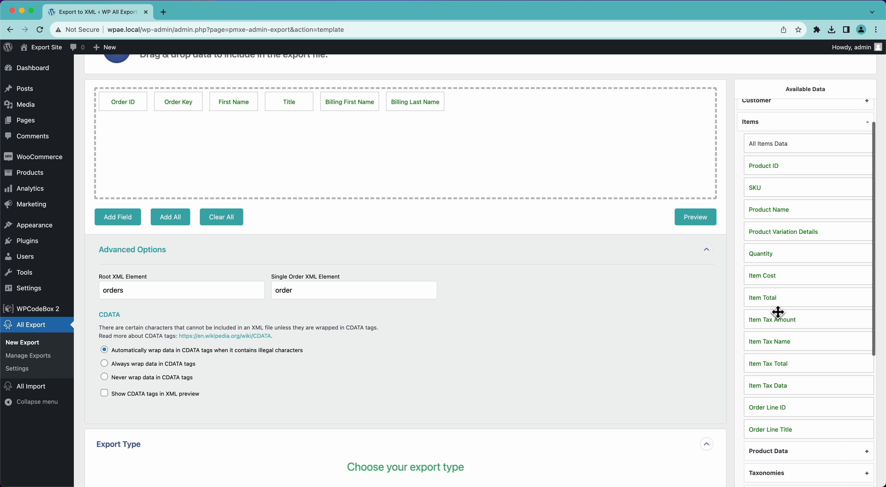
{"action": "left_click_drag", "start_coordinate": [785, 209], "coordinate": [629, 166]}
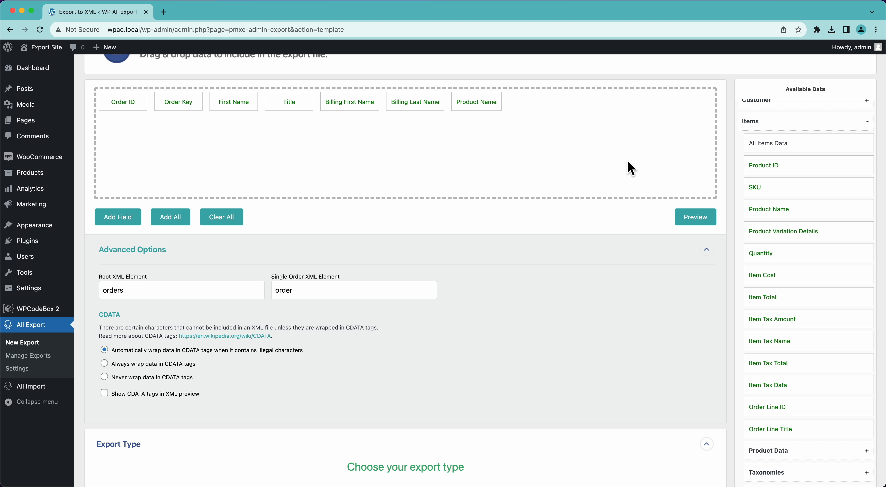
Step: Preview the XML and inspect the OrderItems nodes, including order 8969
{"action": "left_click", "coordinate": [697, 217]}
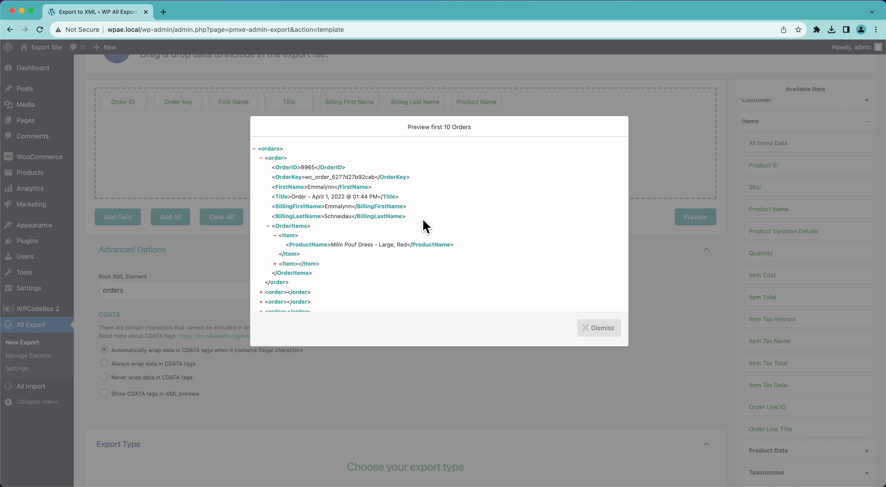
{"action": "left_click", "coordinate": [275, 237]}
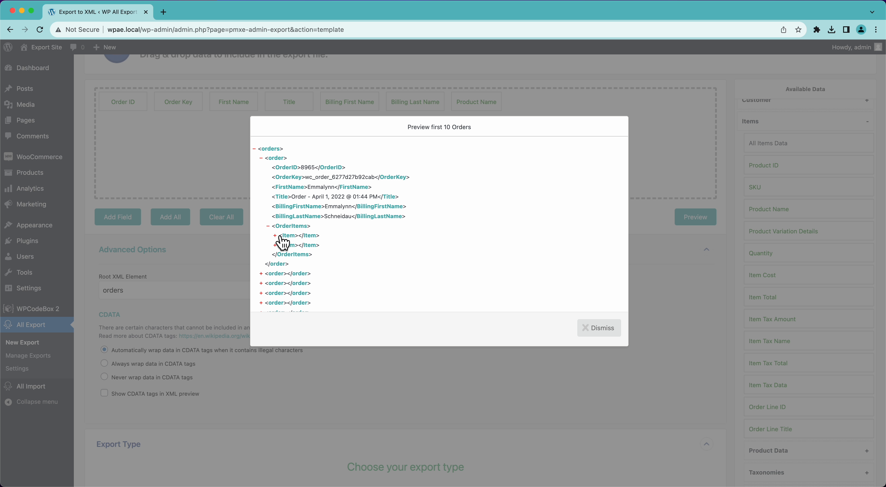
{"action": "left_click", "coordinate": [261, 283]}
{"action": "scroll", "coordinate": [292, 278], "scroll_direction": "down", "scroll_amount": 5}
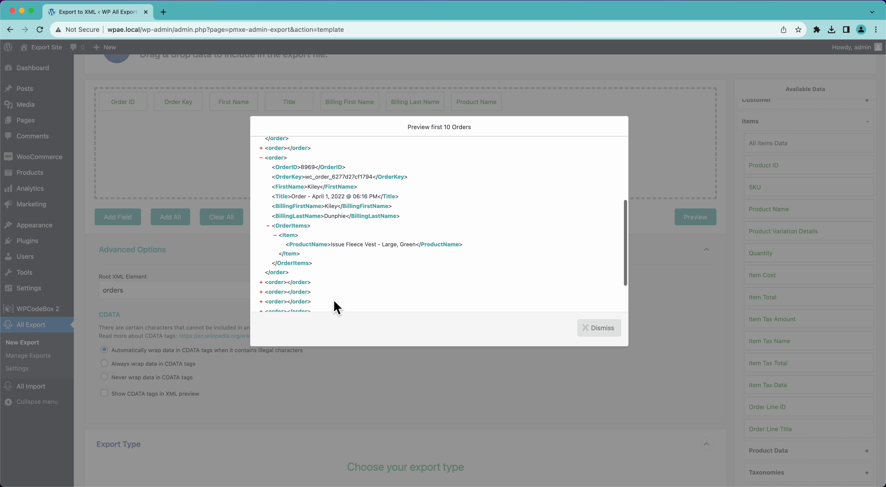
{"action": "left_click", "coordinate": [275, 235]}
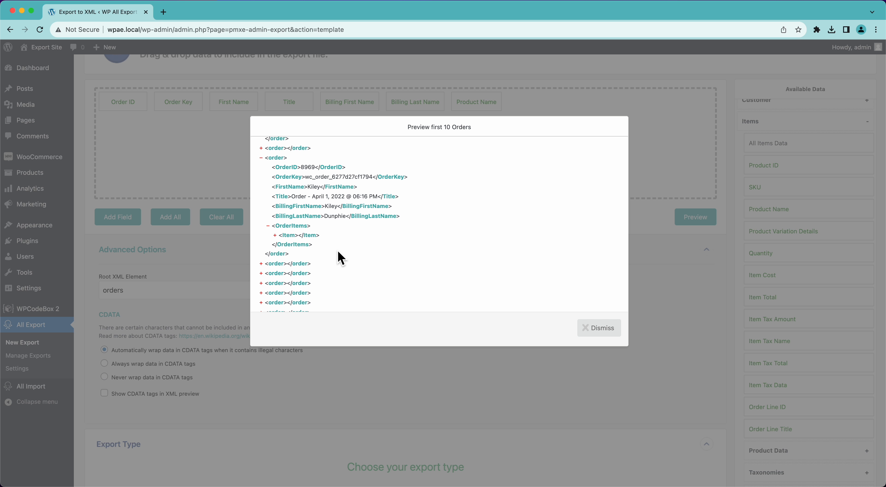
{"action": "left_click", "coordinate": [586, 328]}
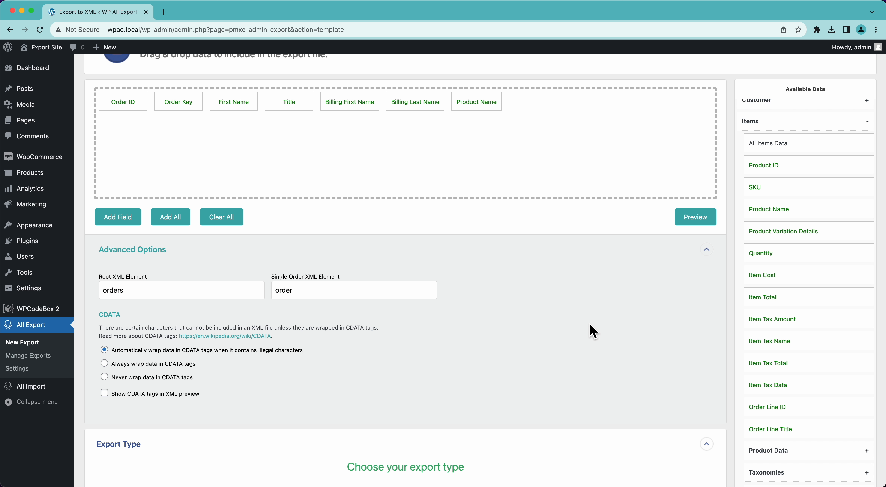
Step: Rearrange the browser window to reveal the ac_order_status_import_xml.xsd schema in Sublime Text
{"action": "left_click_drag", "start_coordinate": [1, 272], "coordinate": [74, 272]}
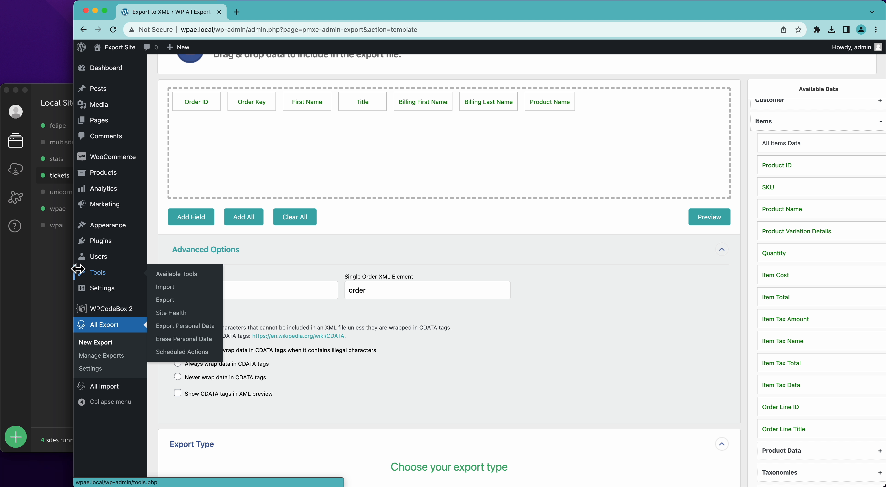
{"action": "left_click_drag", "start_coordinate": [380, 16], "coordinate": [300, 14]}
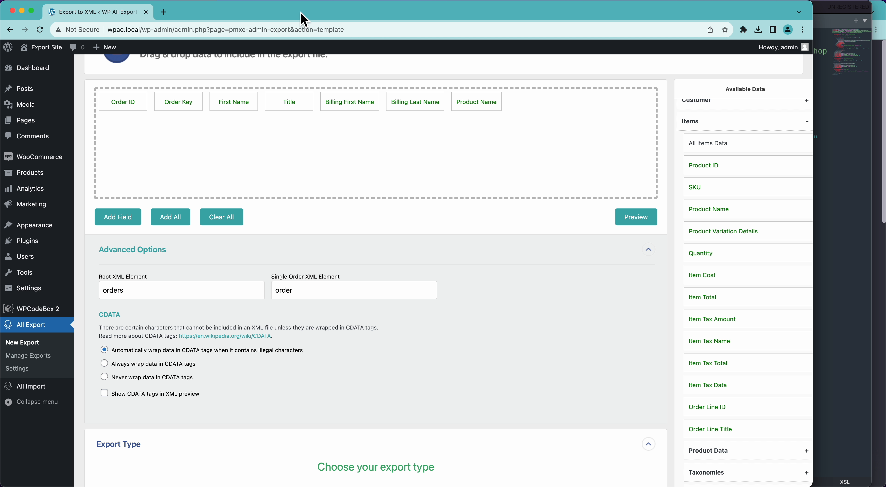
{"action": "left_click", "coordinate": [854, 104]}
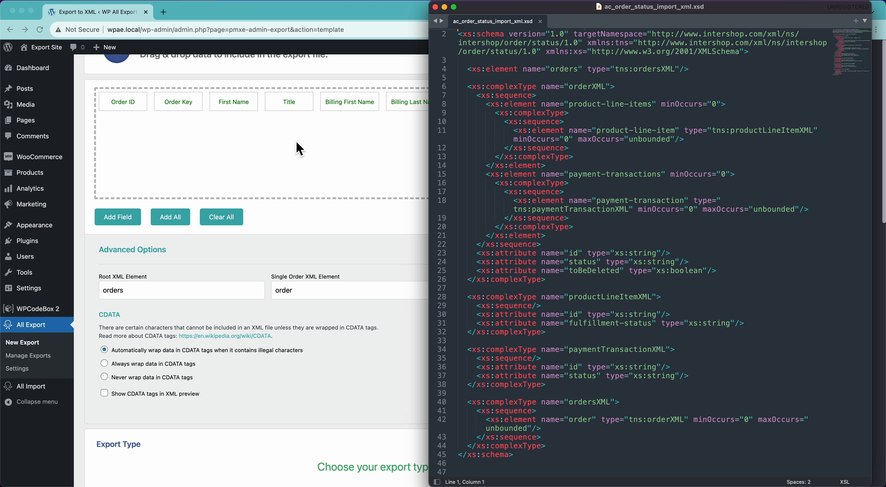
Step: Highlight the orders element on line 4 and the line-34 element in the XSD, then return to the export page
{"action": "left_click", "coordinate": [299, 149]}
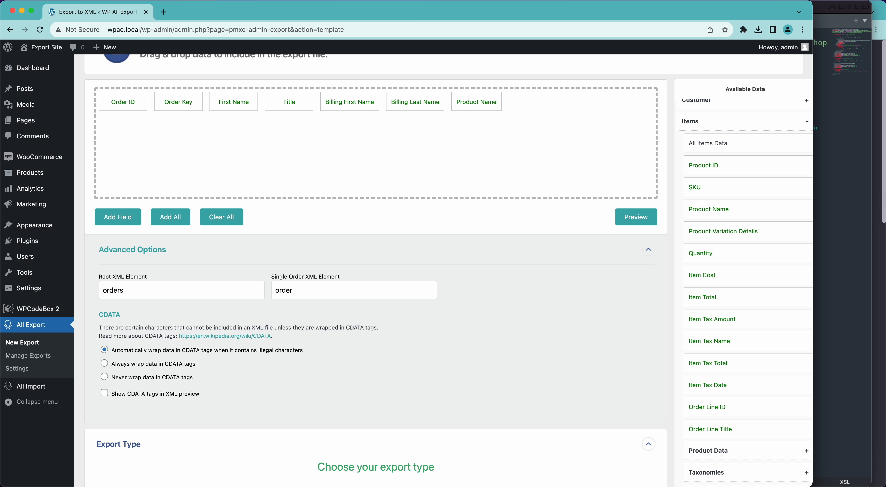
{"action": "left_click", "coordinate": [840, 174]}
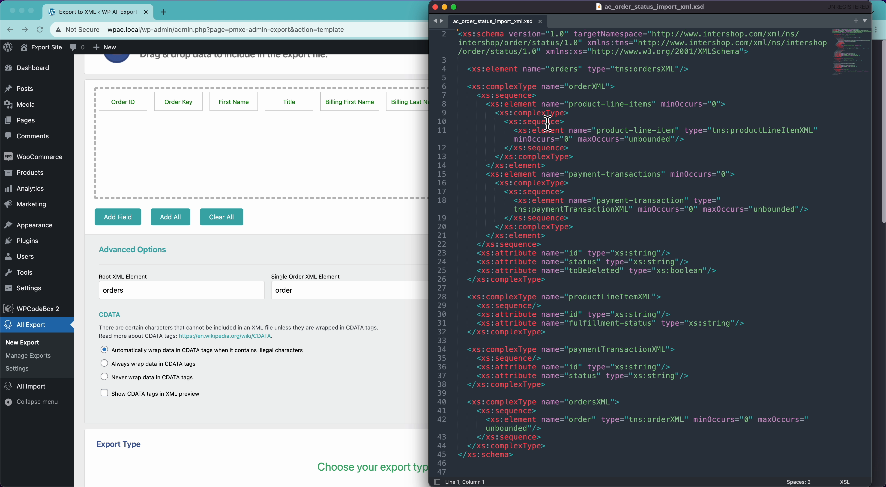
{"action": "left_click_drag", "start_coordinate": [525, 72], "coordinate": [592, 76]}
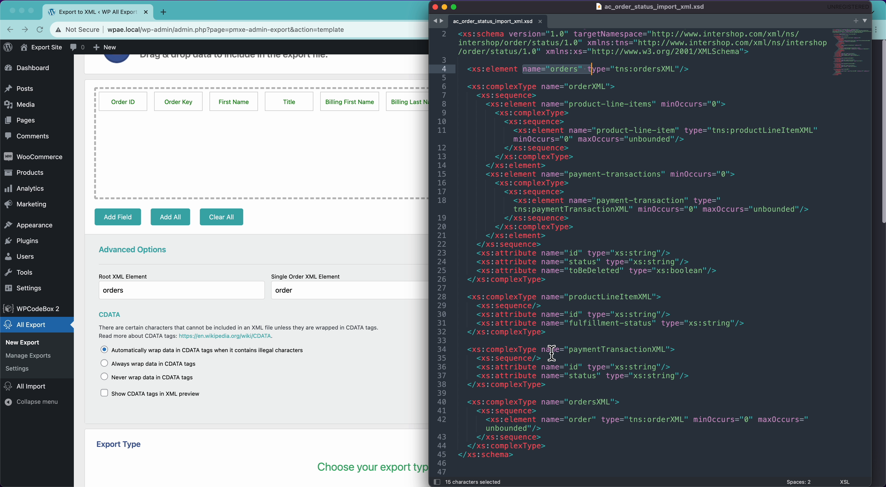
{"action": "left_click_drag", "start_coordinate": [564, 350], "coordinate": [597, 350]}
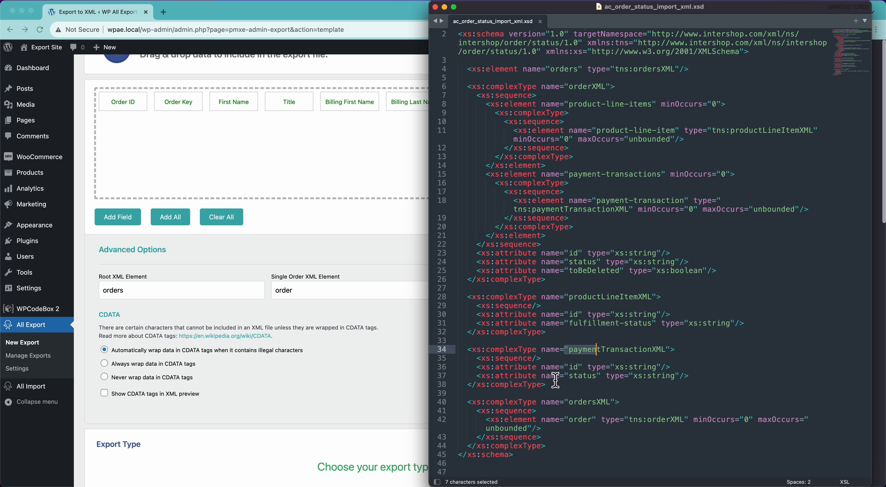
{"action": "left_click", "coordinate": [400, 419]}
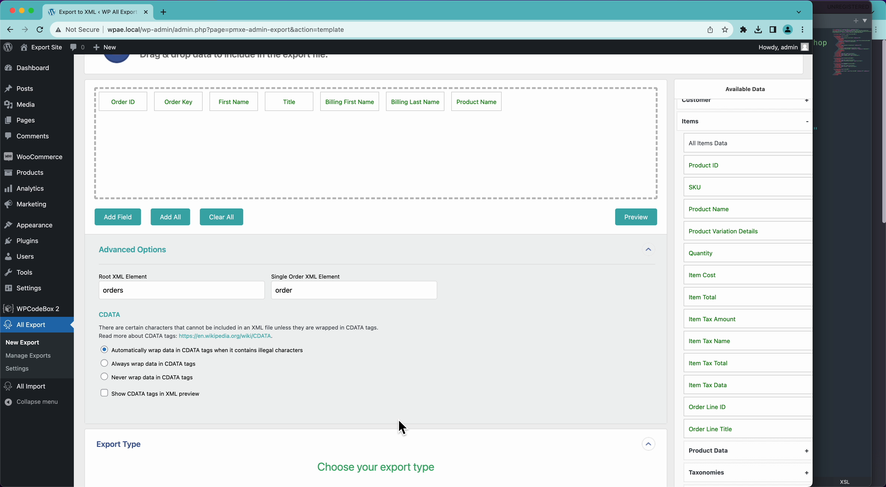
Step: Switch the feed format to Custom XML Feed and bring the XSD schema alongside it
{"action": "scroll", "coordinate": [396, 417], "scroll_direction": "down", "scroll_amount": 6}
{"action": "left_click", "coordinate": [401, 352]}
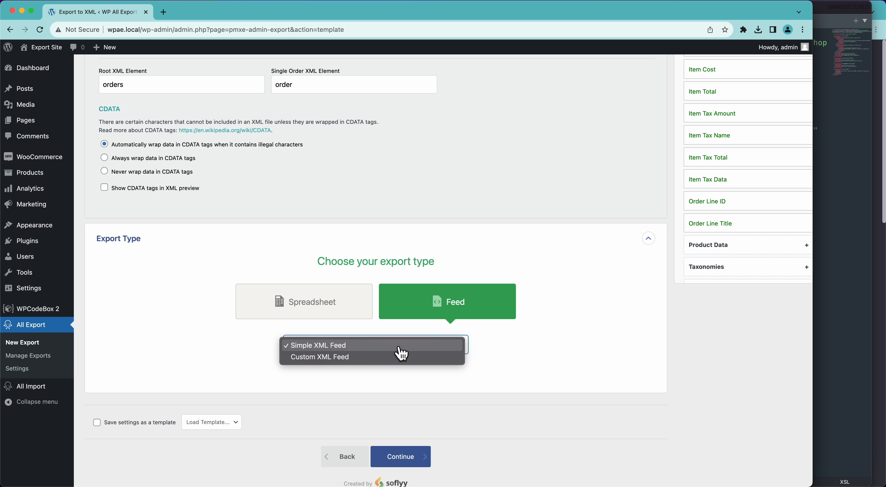
{"action": "left_click", "coordinate": [376, 358]}
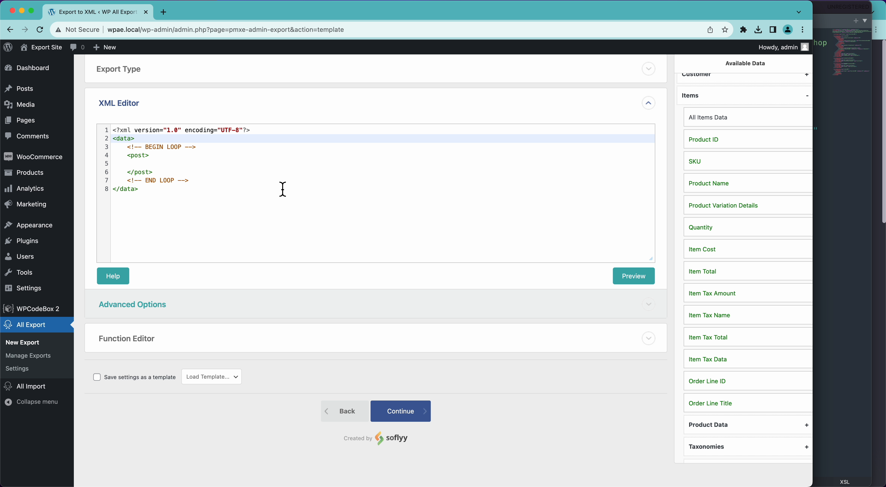
{"action": "left_click", "coordinate": [833, 175]}
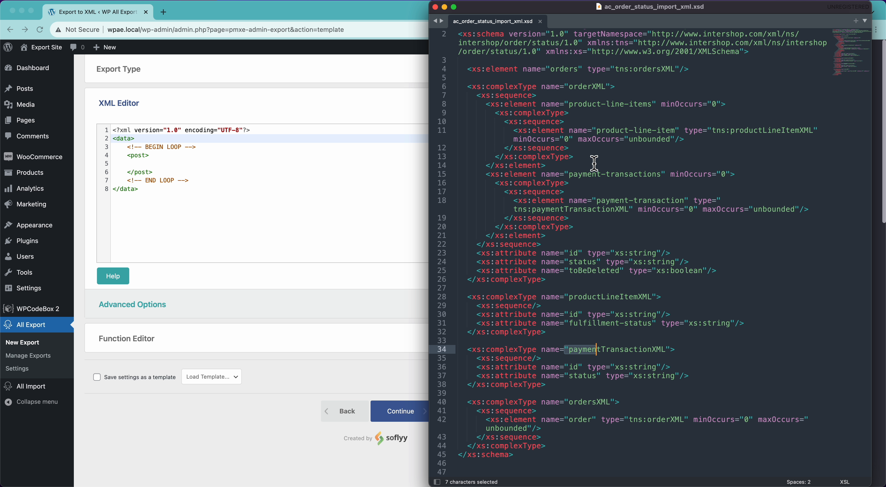
Step: Select the sample orders XML in ChatGPT's reply and return to the WordPress export page
{"action": "left_click", "coordinate": [880, 257]}
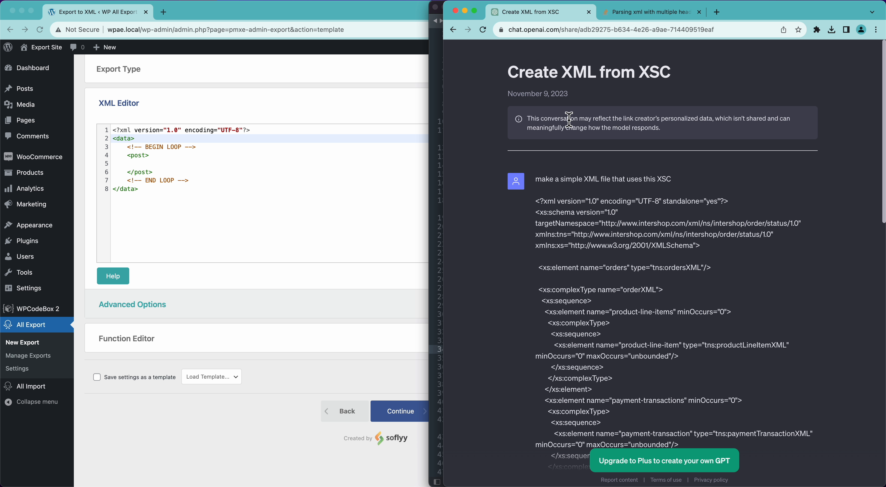
{"action": "scroll", "coordinate": [517, 280], "scroll_direction": "down", "scroll_amount": 1}
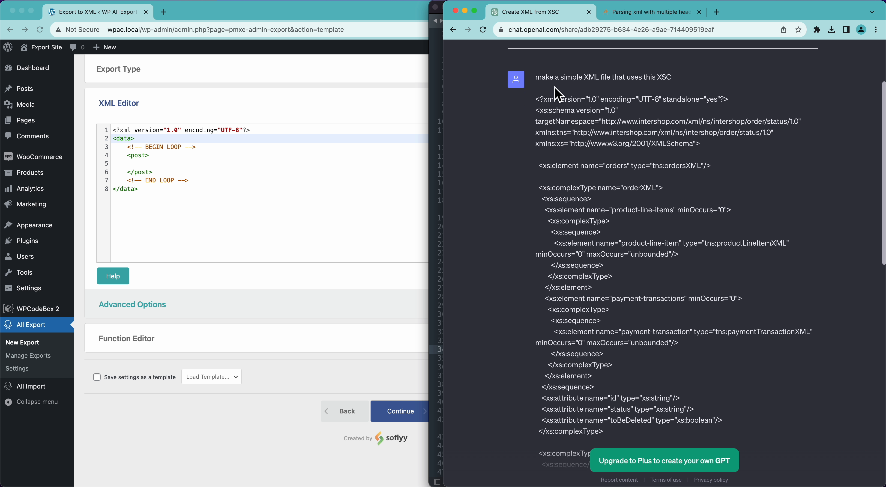
{"action": "left_click_drag", "start_coordinate": [554, 78], "coordinate": [653, 81]}
{"action": "left_click", "coordinate": [653, 82]}
{"action": "scroll", "coordinate": [605, 227], "scroll_direction": "down", "scroll_amount": 15}
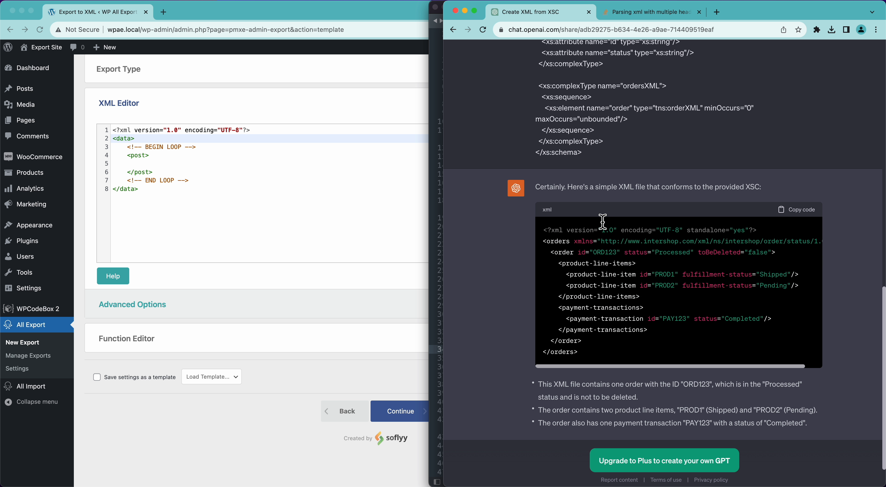
{"action": "scroll", "coordinate": [602, 221], "scroll_direction": "down", "scroll_amount": 2}
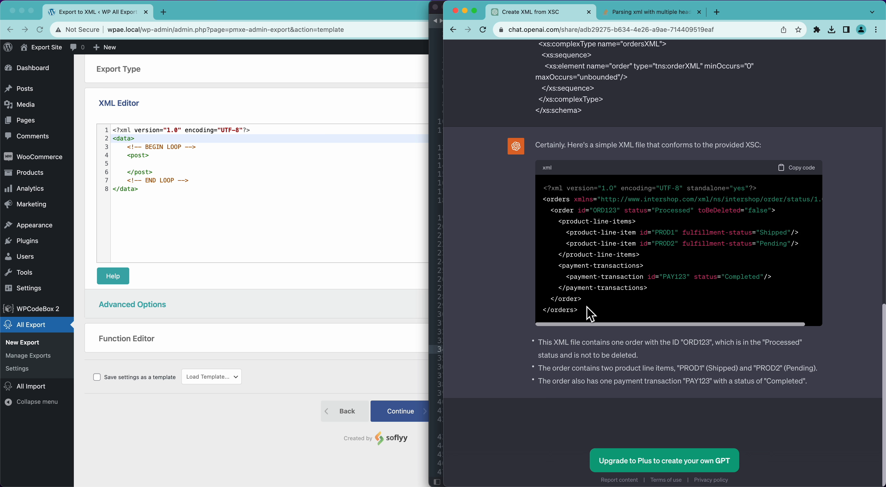
{"action": "left_click_drag", "start_coordinate": [591, 314], "coordinate": [540, 193]}
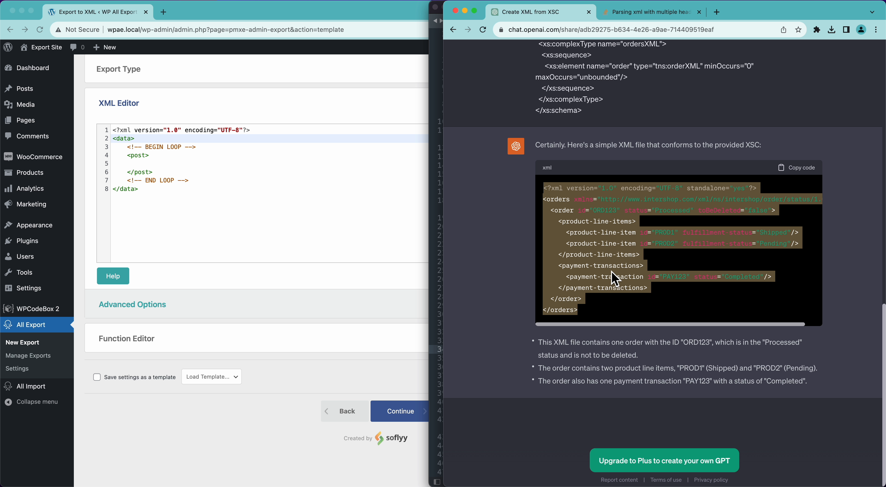
{"action": "left_click", "coordinate": [287, 228]}
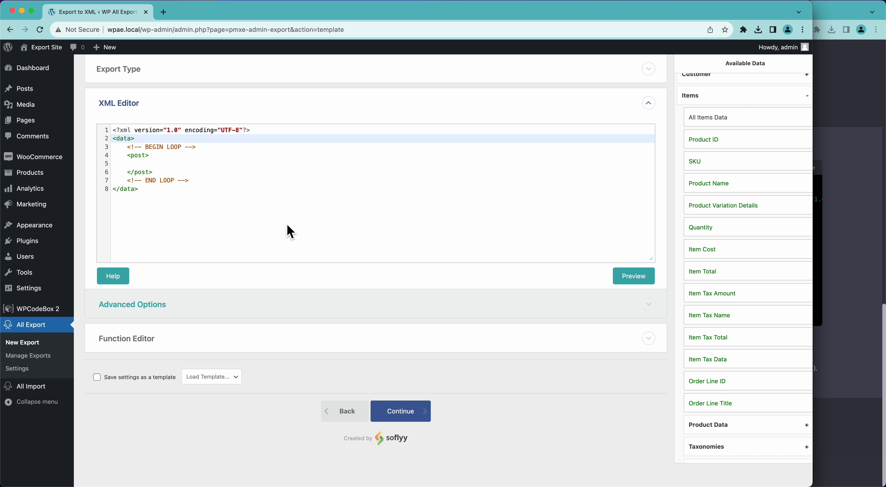
Step: Paste the sample orders XML below the default template
{"action": "left_click", "coordinate": [273, 210]}
{"action": "key", "text": "Return"}
{"action": "key", "text": "Return"}
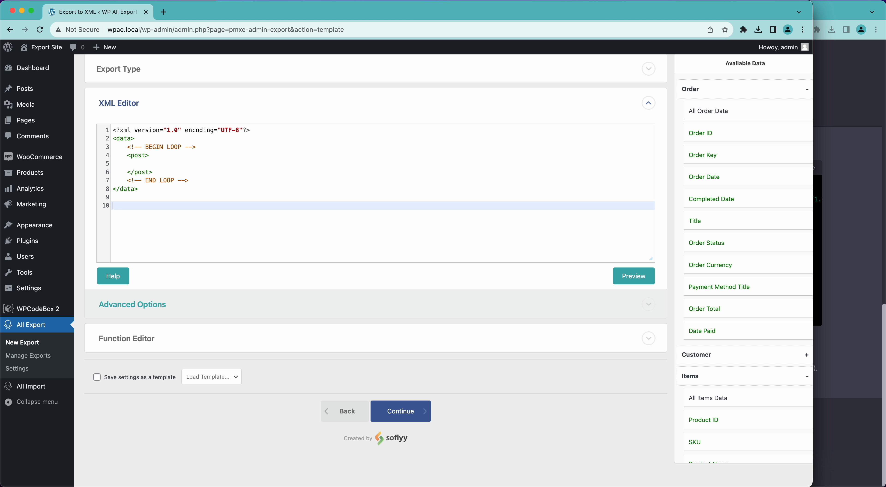
{"action": "key", "text": "super+v"}
{"action": "scroll", "coordinate": [187, 168], "scroll_direction": "up", "scroll_amount": 3}
{"action": "left_click", "coordinate": [185, 147]}
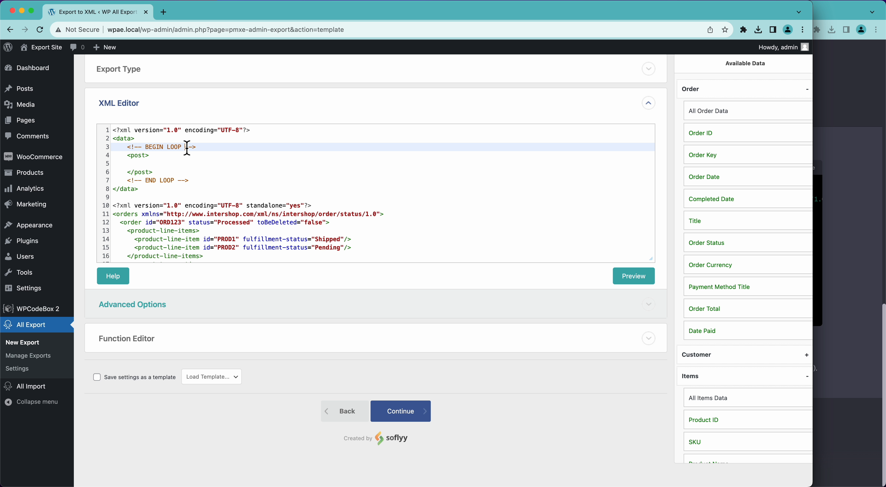
{"action": "left_click", "coordinate": [194, 183]}
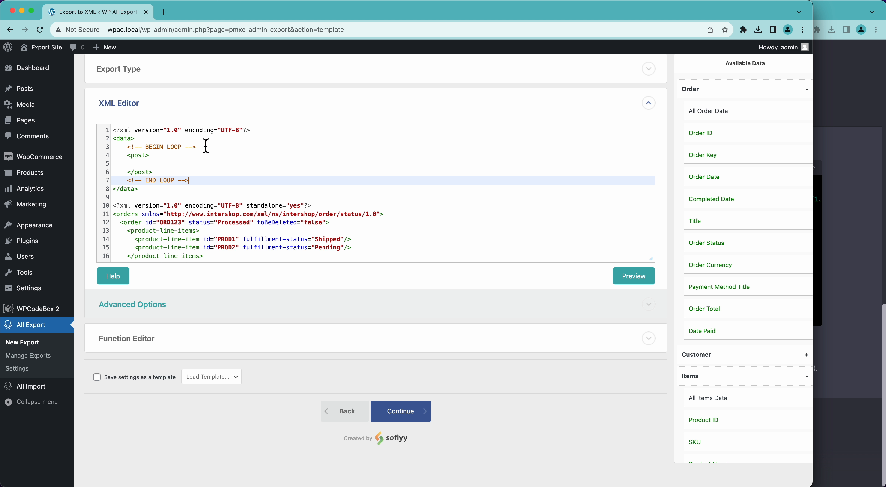
Step: Copy the BEGIN LOOP comment and paste it above the <order> element
{"action": "left_click", "coordinate": [213, 150]}
{"action": "key", "text": "super+shift+Left"}
{"action": "key", "text": "super+c"}
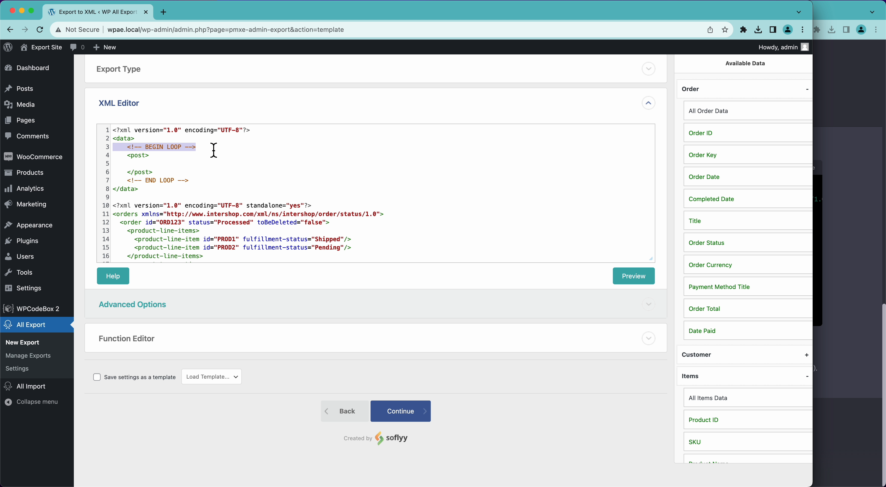
{"action": "scroll", "coordinate": [148, 227], "scroll_direction": "down", "scroll_amount": 2}
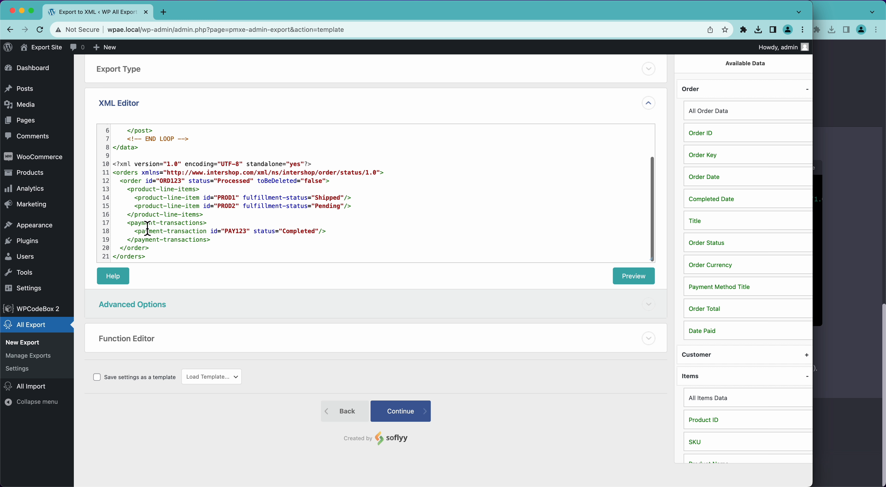
{"action": "left_click", "coordinate": [121, 183]}
{"action": "key", "text": "Return"}
{"action": "key", "text": "Up"}
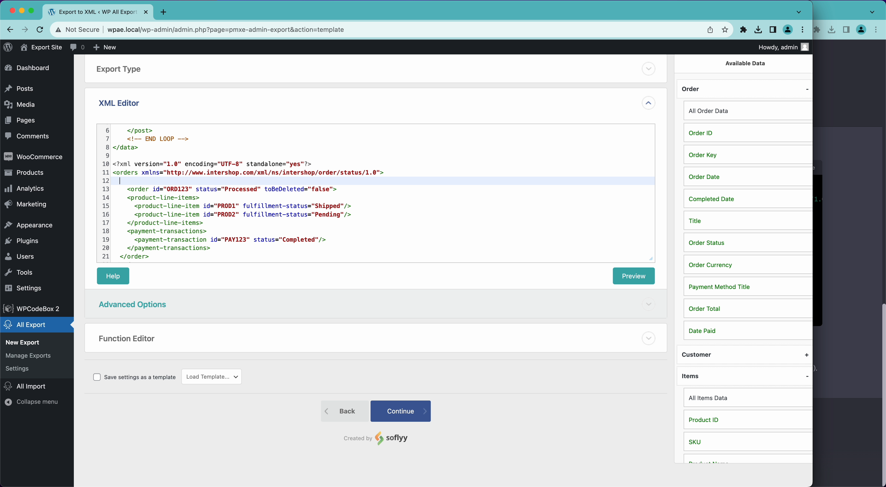
{"action": "key", "text": "super+v"}
{"action": "scroll", "coordinate": [193, 185], "scroll_direction": "up", "scroll_amount": 3}
Step: Copy the END LOOP comment and paste it after the closing </order> tag
{"action": "left_click", "coordinate": [201, 185]}
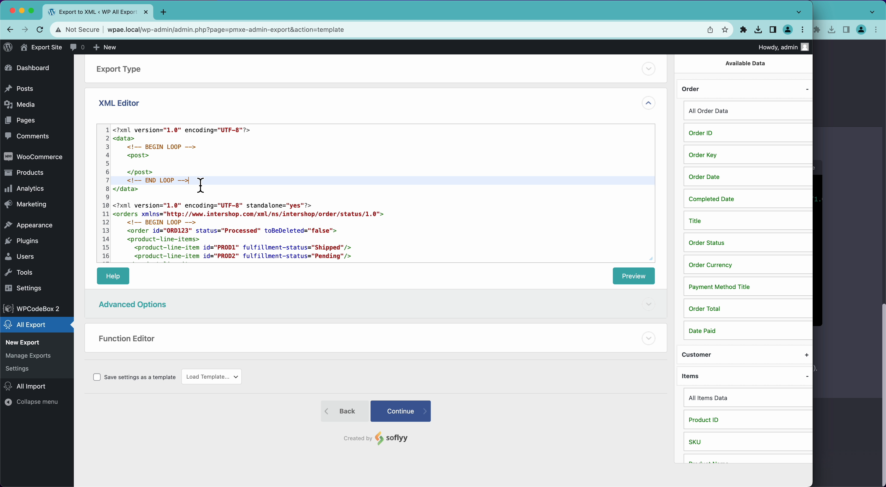
{"action": "key", "text": "super+shift+Left"}
{"action": "key", "text": "super+c"}
{"action": "scroll", "coordinate": [200, 185], "scroll_direction": "down", "scroll_amount": 3}
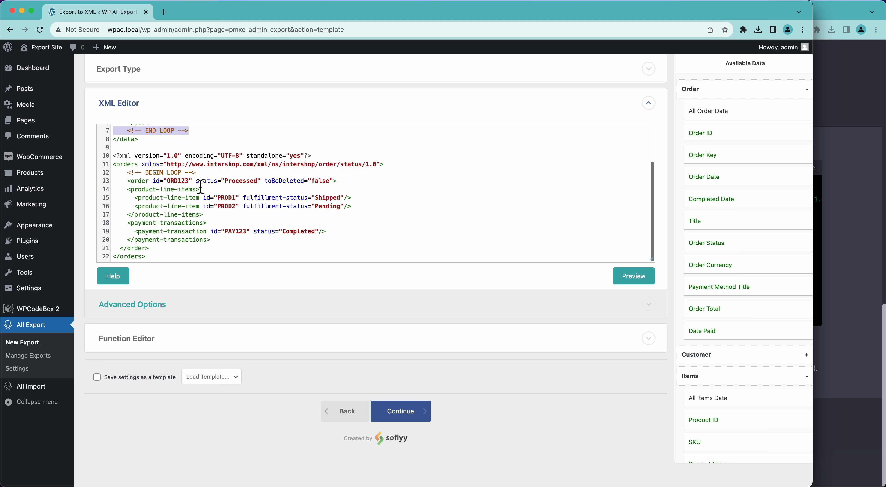
{"action": "left_click", "coordinate": [157, 248]}
{"action": "key", "text": "Return"}
{"action": "key", "text": "super+v"}
{"action": "scroll", "coordinate": [158, 234], "scroll_direction": "down", "scroll_amount": 1}
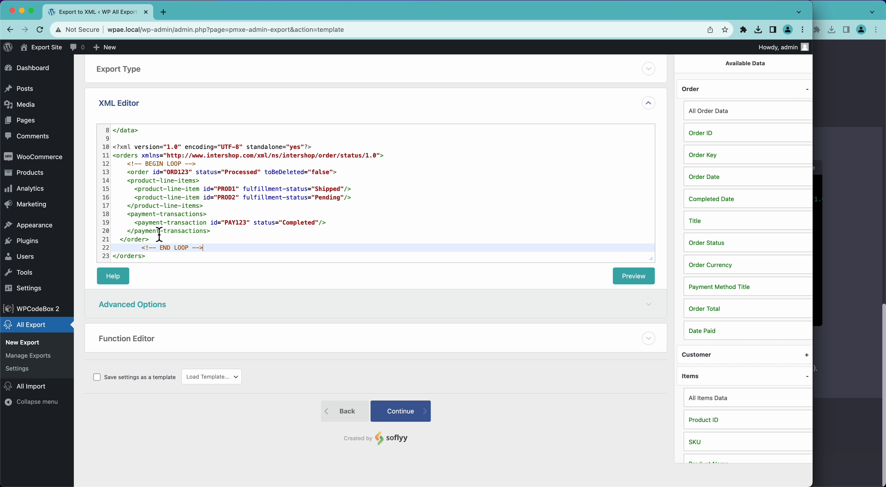
{"action": "scroll", "coordinate": [158, 234], "scroll_direction": "up", "scroll_amount": 3}
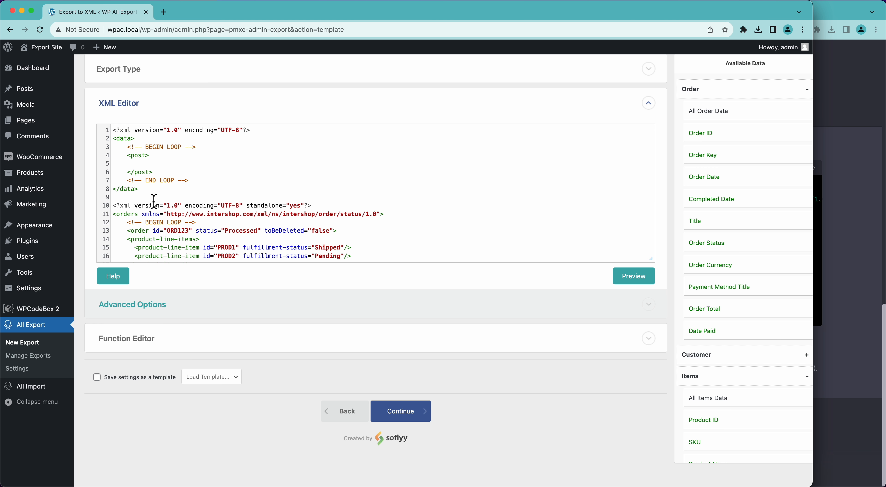
Step: Delete the old default template lines and the leftover empty first line
{"action": "left_click", "coordinate": [153, 200]}
{"action": "key", "text": "shift+super+Up"}
{"action": "key", "text": "BackSpace"}
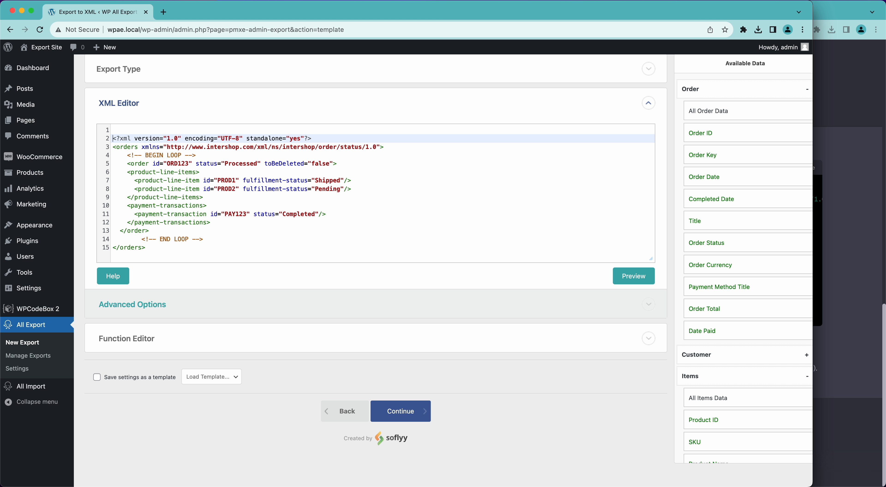
{"action": "key", "text": "Delete"}
Step: Insert an <OrderID>{Order ID}</OrderID> element below the order line
{"action": "left_click", "coordinate": [178, 158]}
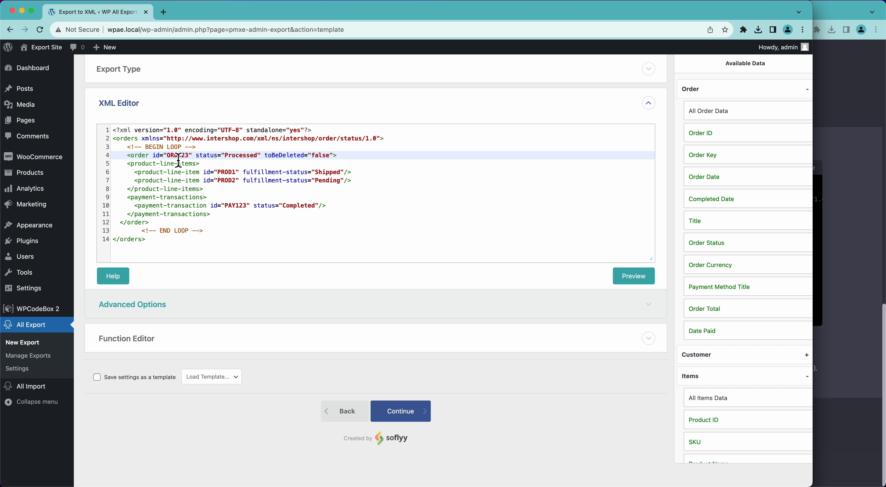
{"action": "double_click", "coordinate": [178, 157]}
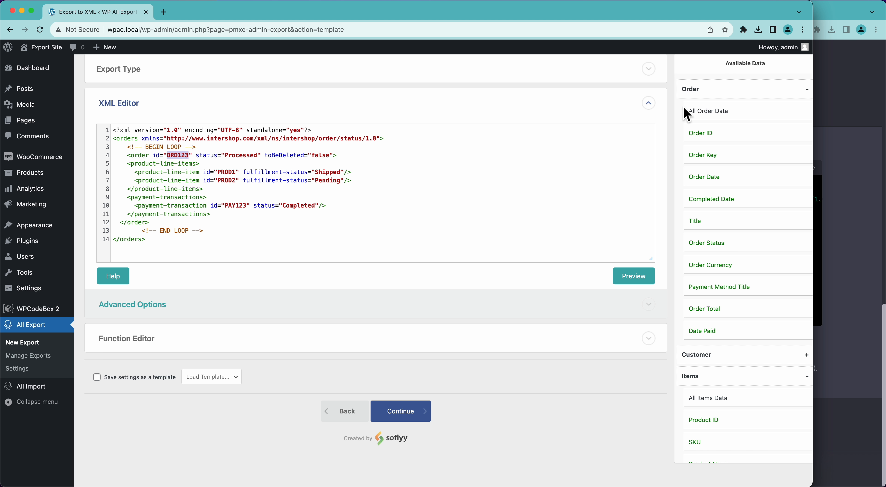
{"action": "left_click_drag", "start_coordinate": [715, 137], "coordinate": [454, 174]}
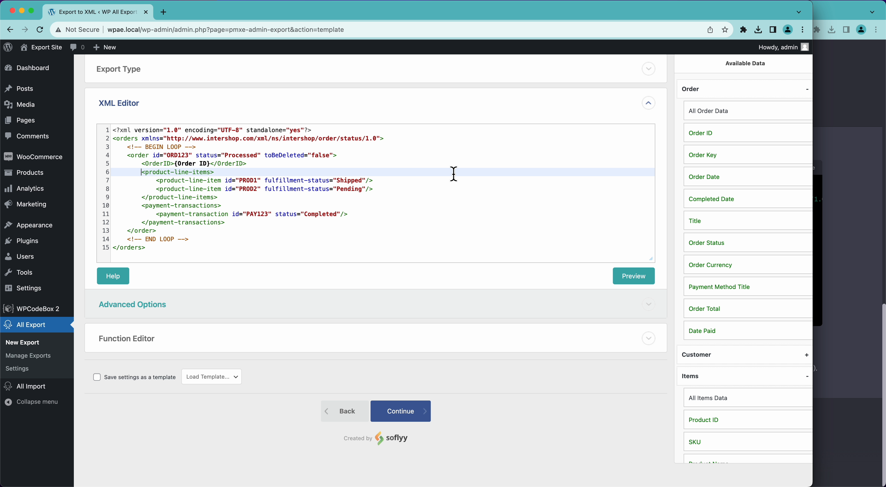
{"action": "left_click", "coordinate": [177, 168]}
{"action": "left_click_drag", "start_coordinate": [175, 164], "coordinate": [211, 165]}
{"action": "key", "text": "super+c"}
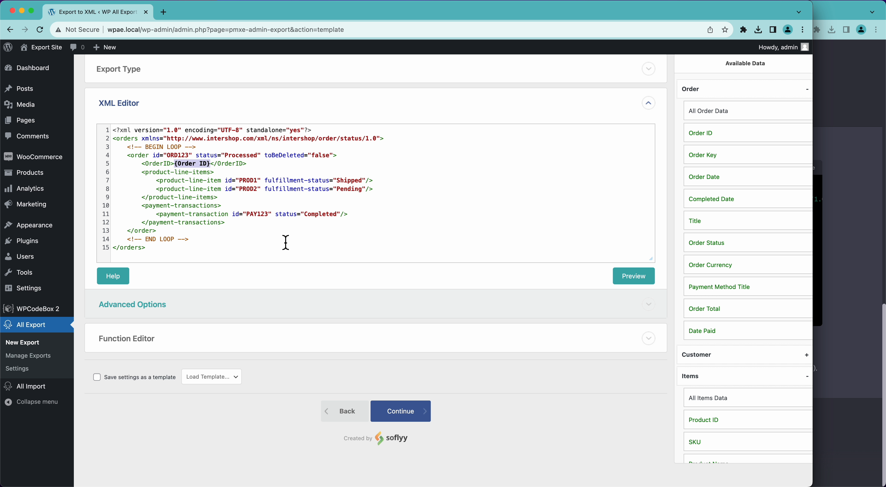
Step: Replace the sample order id ORD123 with the {Order ID} placeholder and check the preview
{"action": "key", "text": "super+z"}
{"action": "key", "text": "super+z"}
{"action": "key", "text": "super+z"}
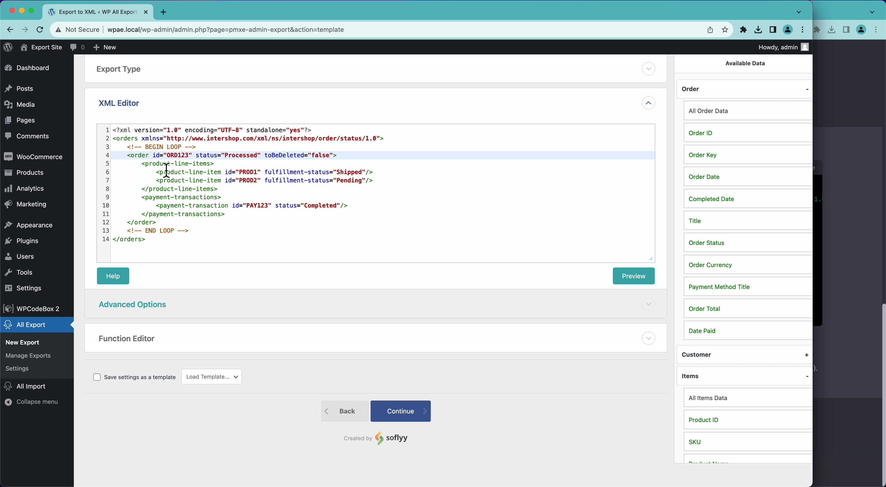
{"action": "double_click", "coordinate": [178, 155]}
{"action": "key", "text": "super+v"}
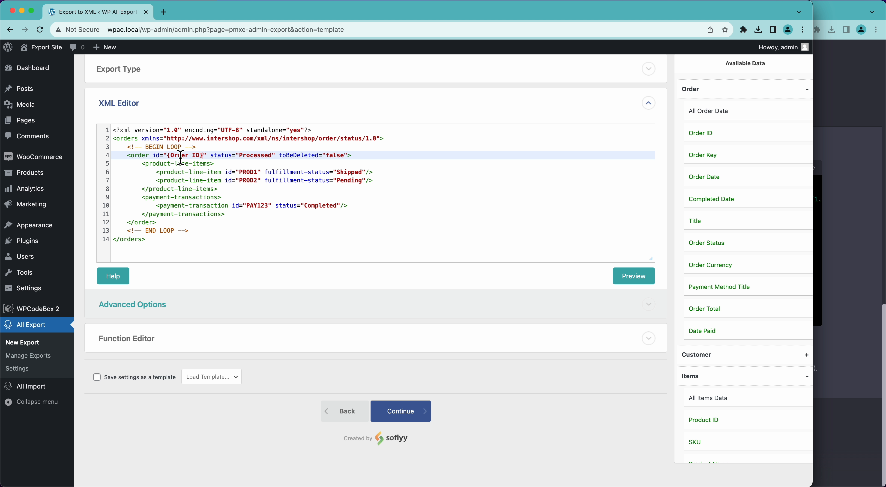
{"action": "left_click", "coordinate": [633, 276]}
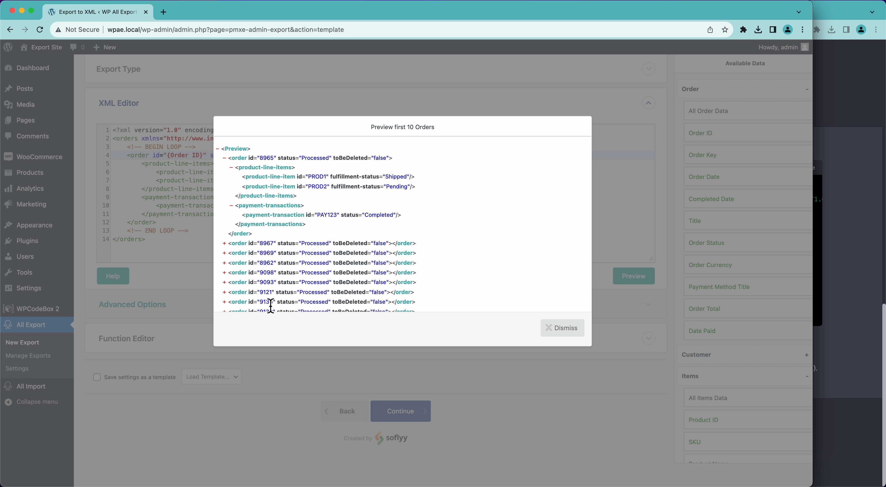
{"action": "left_click", "coordinate": [579, 332]}
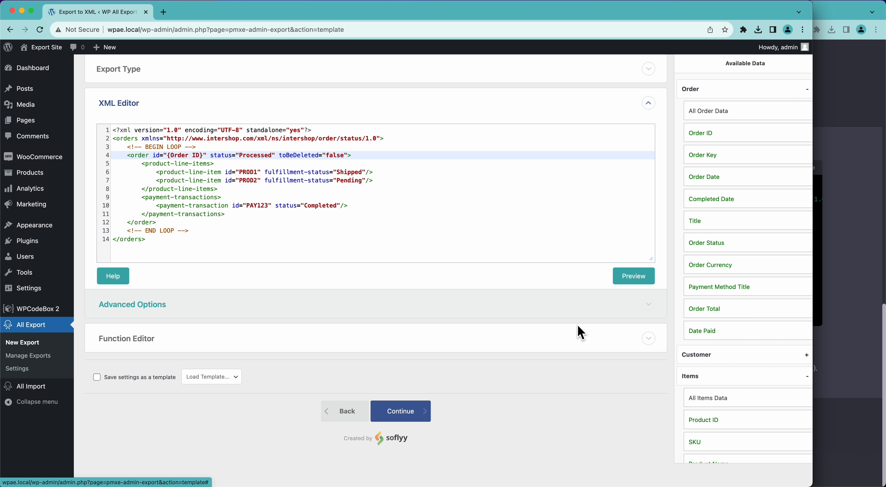
Step: Replace the hard-coded Processed status with {Order Status} and preview, where statuses show wc-completed
{"action": "double_click", "coordinate": [255, 155]}
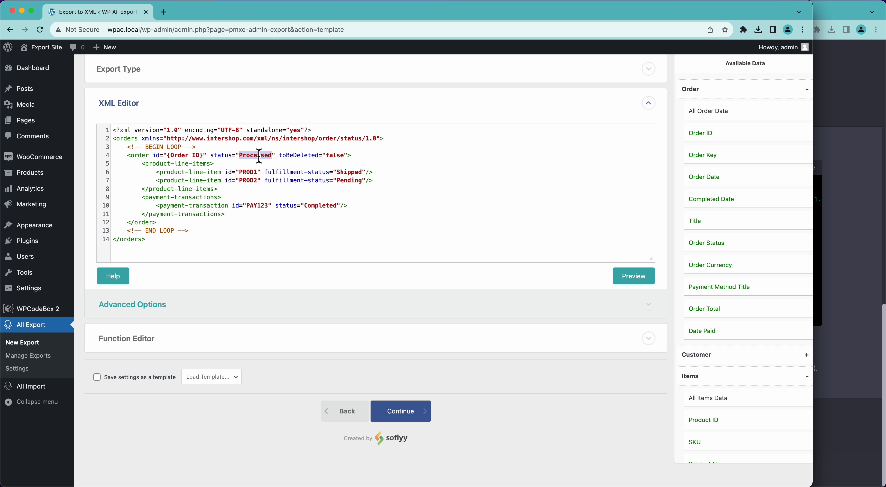
{"action": "type", "text": "{Order"}
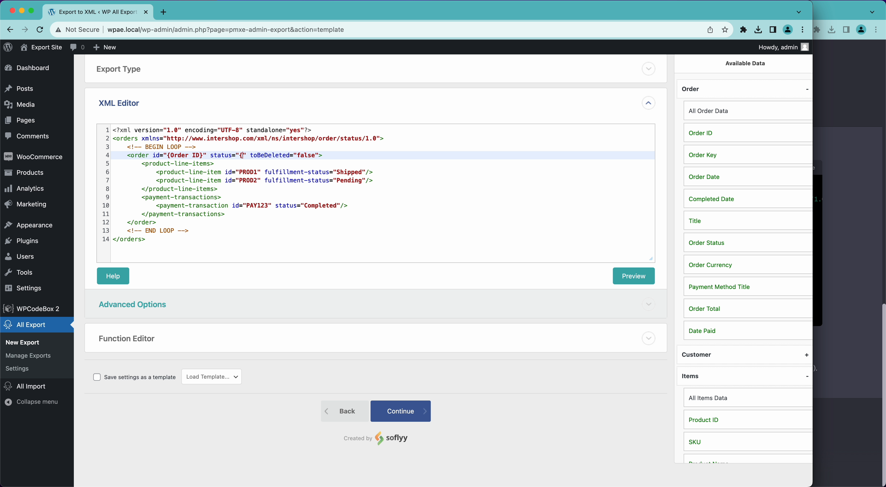
{"action": "type", "text": " Stats"}
{"action": "key", "text": "BackSpace"}
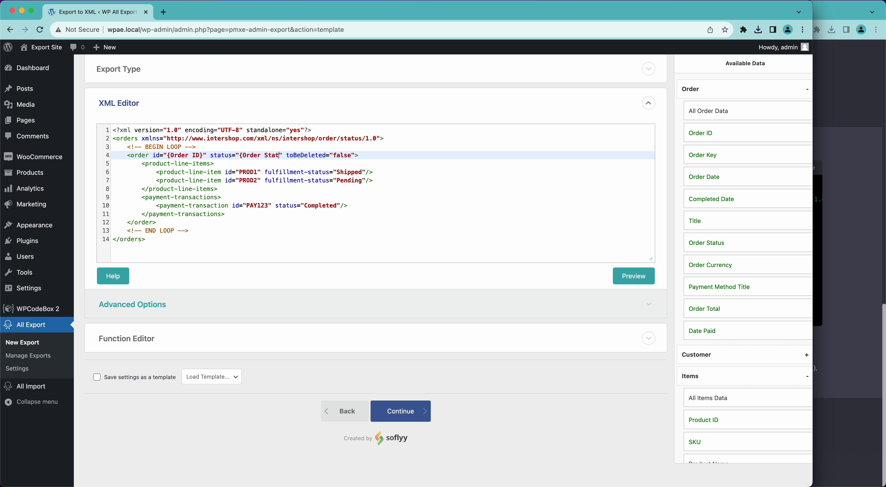
{"action": "type", "text": "us}"}
{"action": "left_click", "coordinate": [636, 279]}
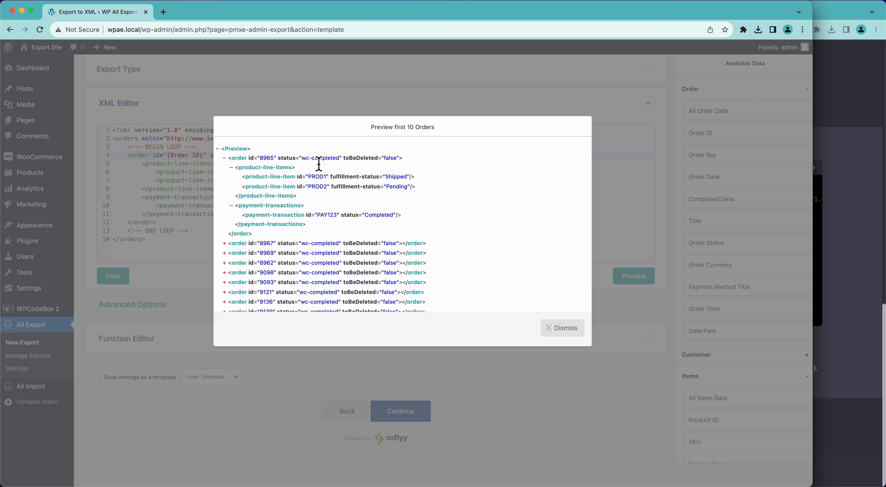
{"action": "left_click_drag", "start_coordinate": [302, 163], "coordinate": [341, 163]}
{"action": "left_click", "coordinate": [341, 163]}
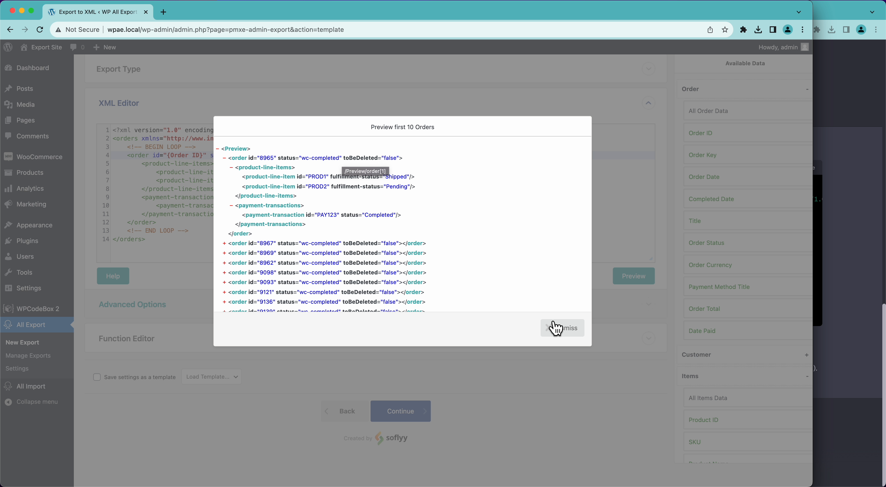
{"action": "left_click", "coordinate": [567, 329]}
Step: Compare against the Processed status in ChatGPT's sample XML, then return to the export page
{"action": "left_click", "coordinate": [839, 284]}
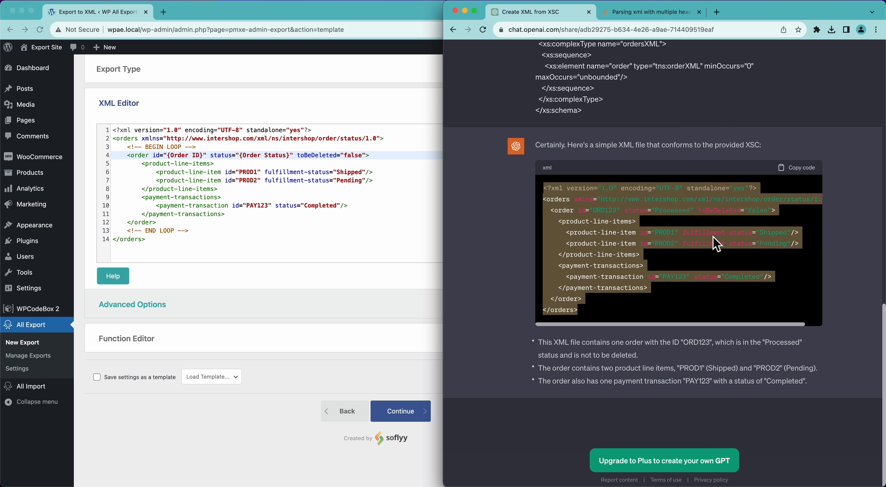
{"action": "double_click", "coordinate": [682, 211]}
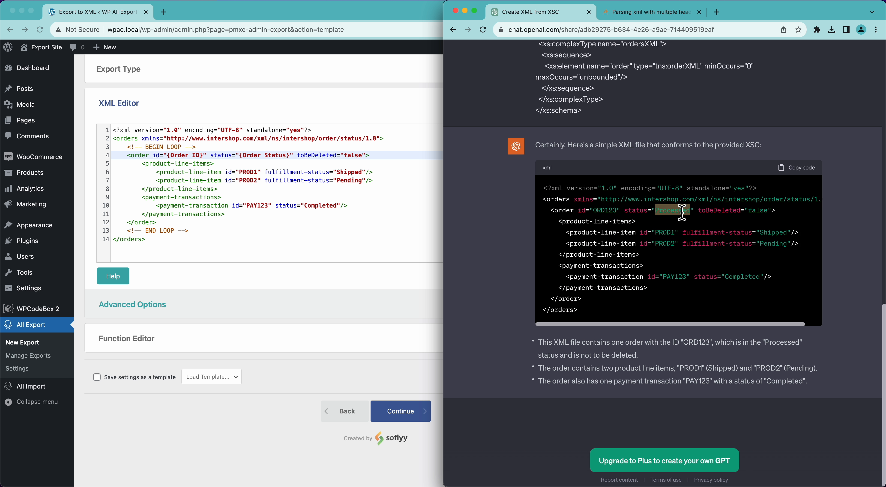
{"action": "left_click", "coordinate": [326, 183]}
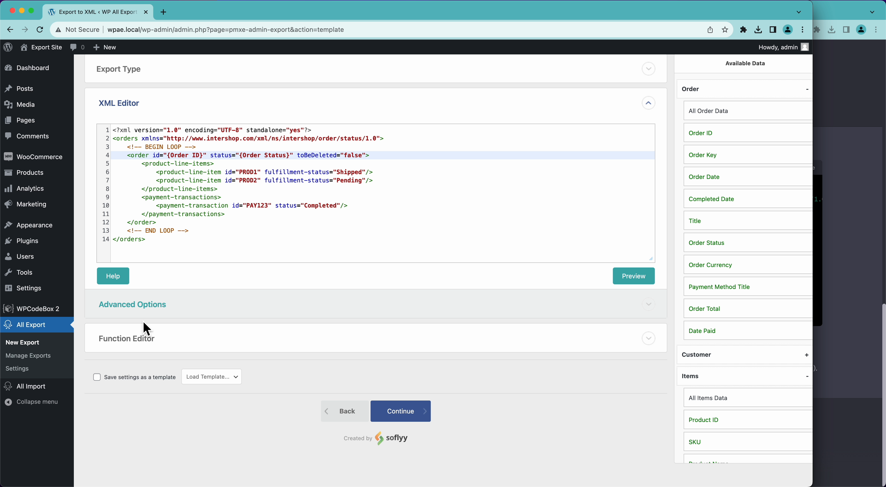
Step: Below change_state, write change_order_status($status) returning str_replace('wc-completed','Processed',$status)
{"action": "left_click", "coordinate": [141, 342]}
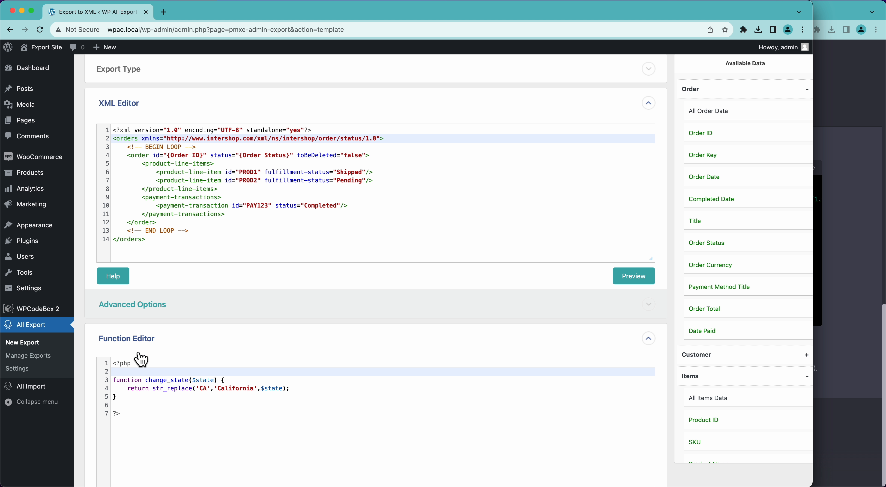
{"action": "left_click", "coordinate": [129, 399]}
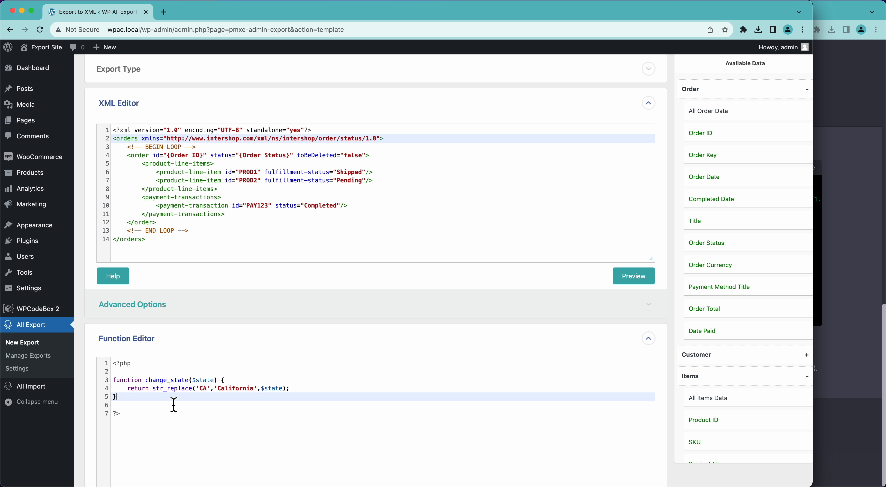
{"action": "scroll", "coordinate": [174, 405], "scroll_direction": "down", "scroll_amount": 1}
{"action": "key", "text": "Return"}
{"action": "key", "text": "Return"}
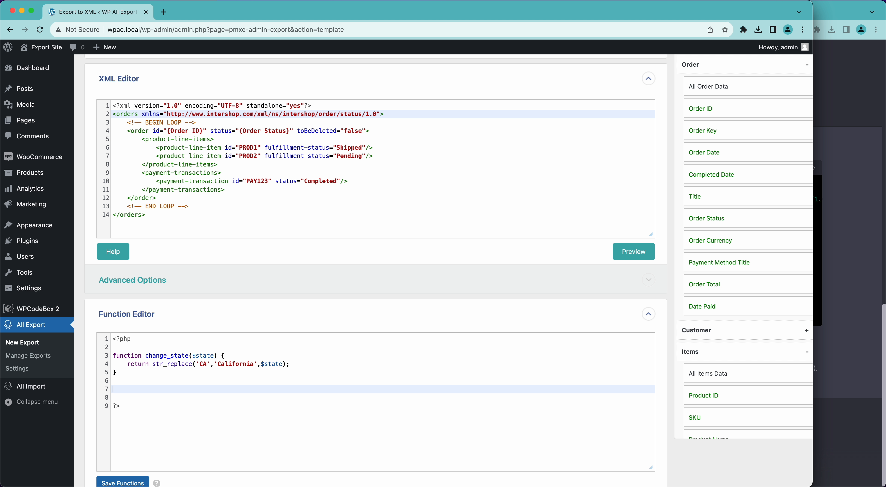
{"action": "type", "text": "functio"}
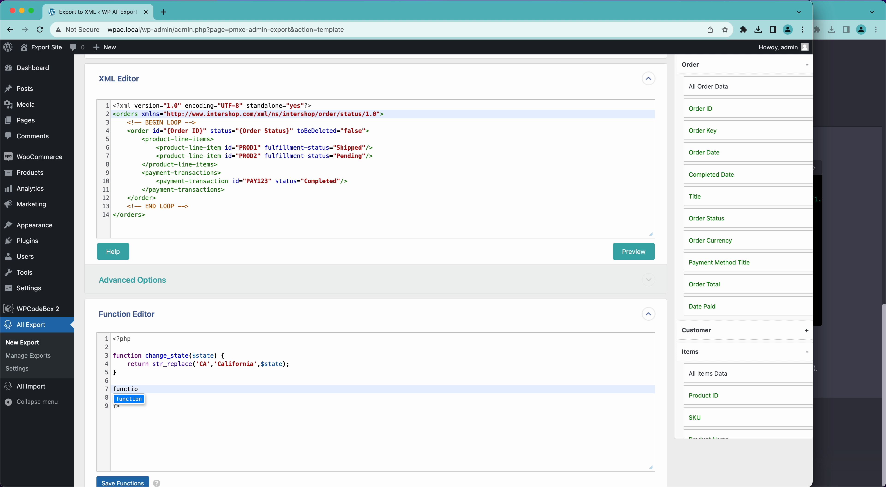
{"action": "type", "text": "n ch"}
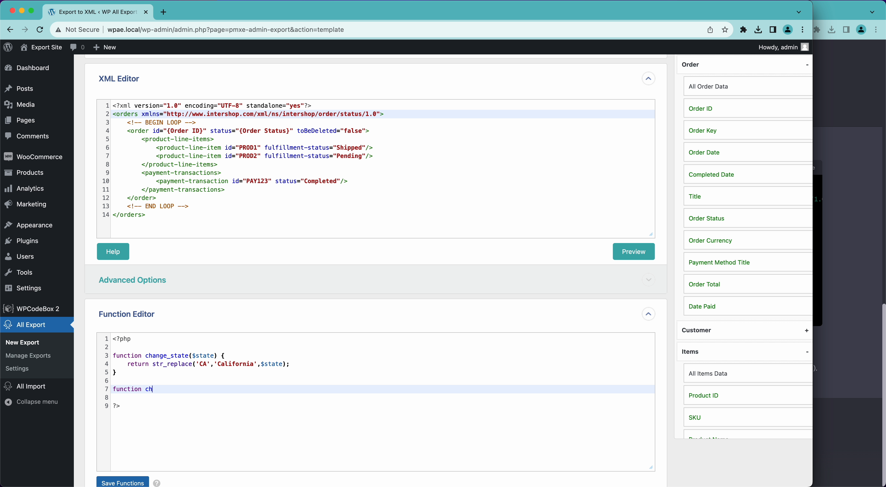
{"action": "type", "text": "ange_order_status($status) {"}
{"action": "key", "text": "Return"}
{"action": "type", "text": "ret"}
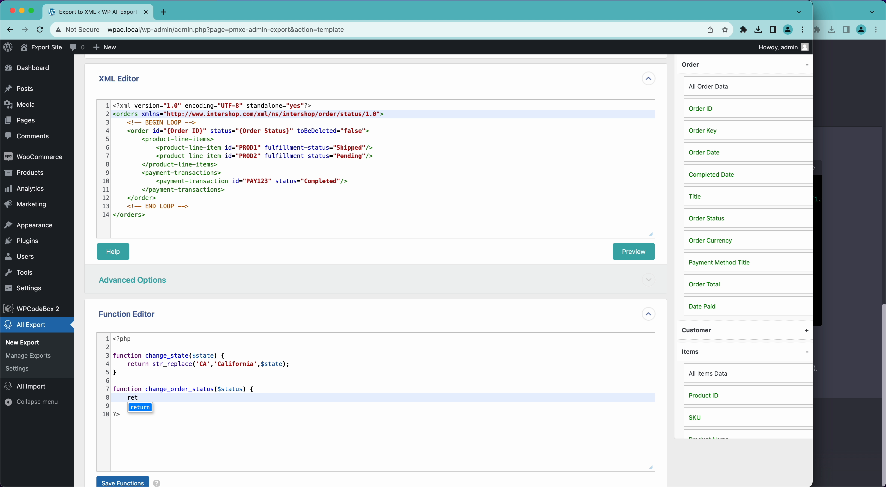
{"action": "type", "text": "urn stre"}
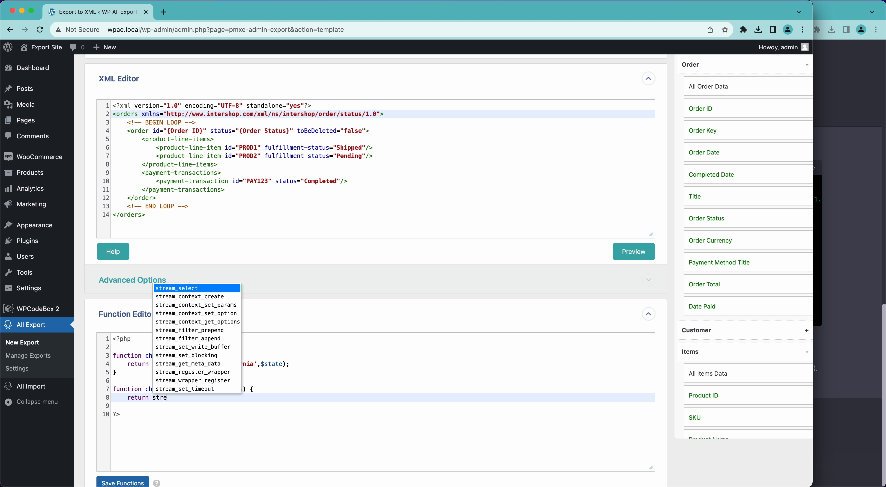
{"action": "key", "text": "BackSpace"}
{"action": "type", "text": "_replace"}
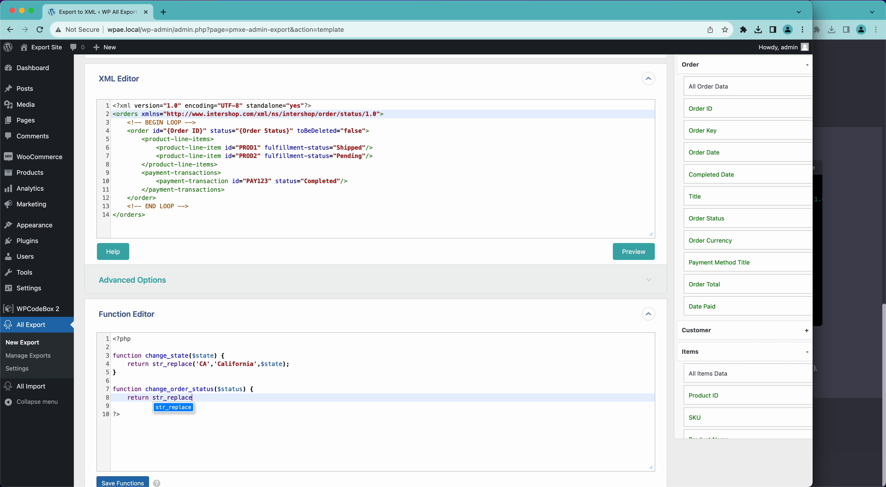
{"action": "type", "text": "('"}
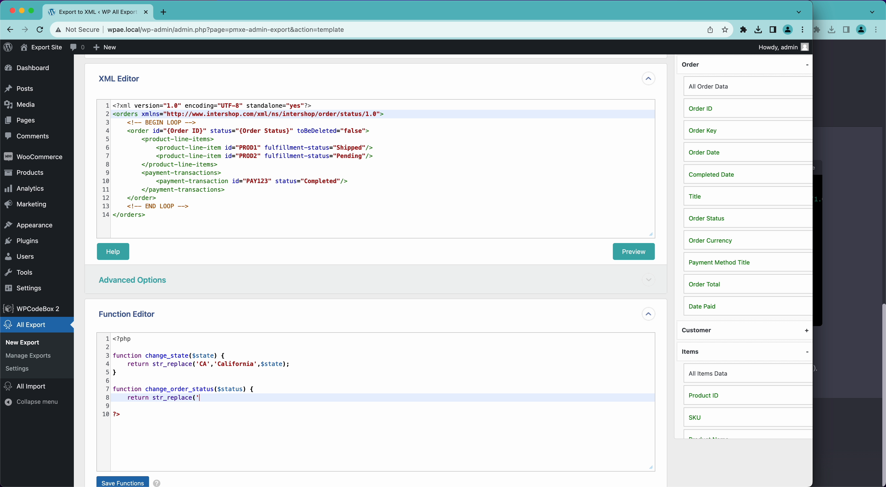
{"action": "type", "text": "wc-completed','Processed',$status"}
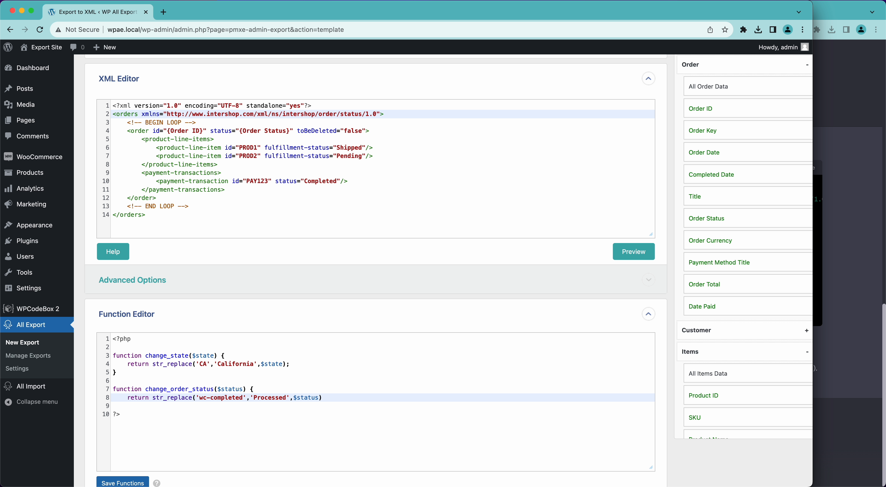
{"action": "type", "text": ");"}
Step: Close the function and wrap line 4's status as [change_order_status({Order Status})]
{"action": "key", "text": "Return"}
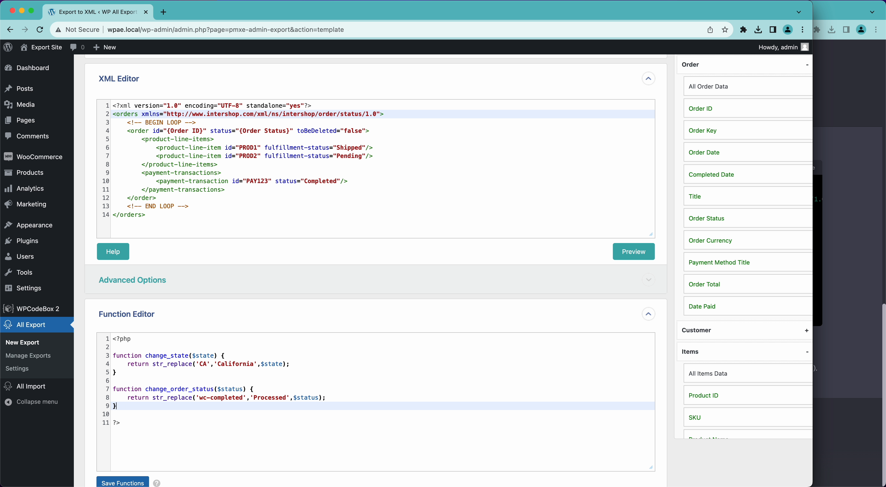
{"action": "left_click", "coordinate": [241, 133]}
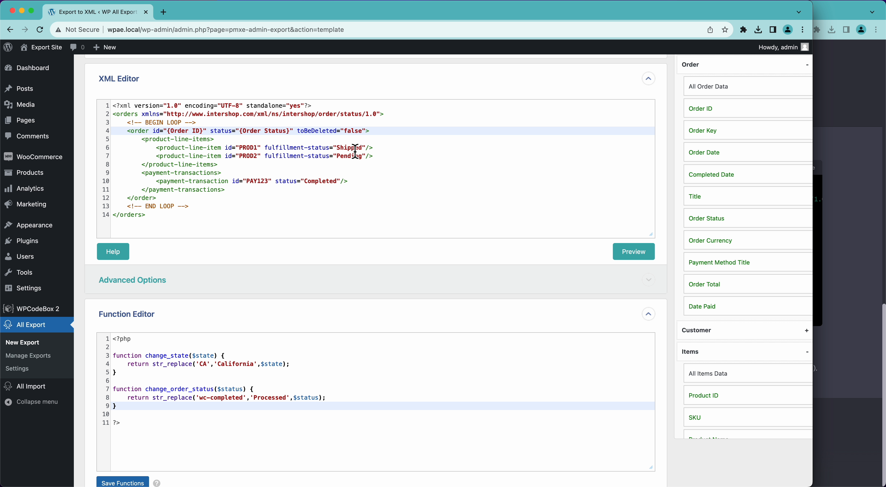
{"action": "type", "text": "["}
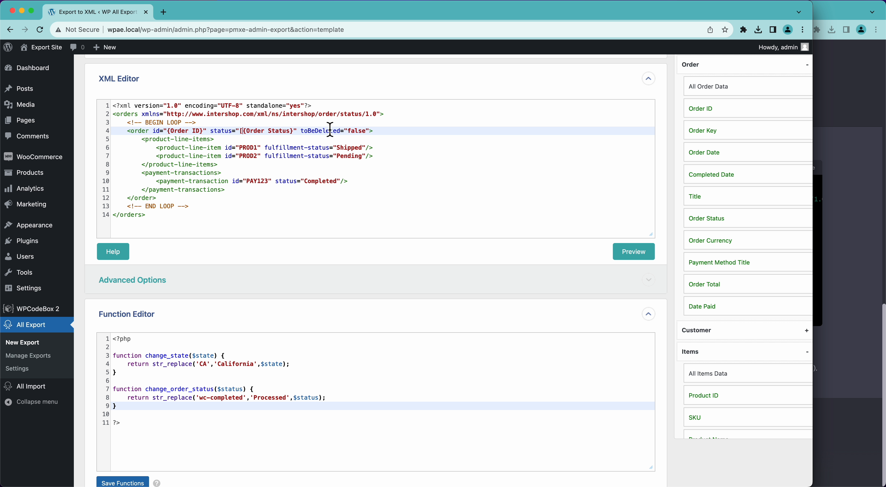
{"action": "type", "text": "]"}
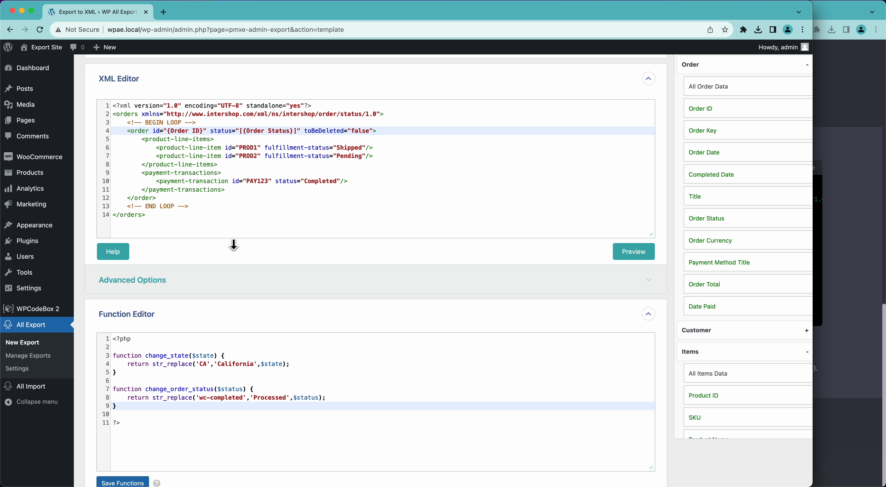
{"action": "type", "text": "change_or"}
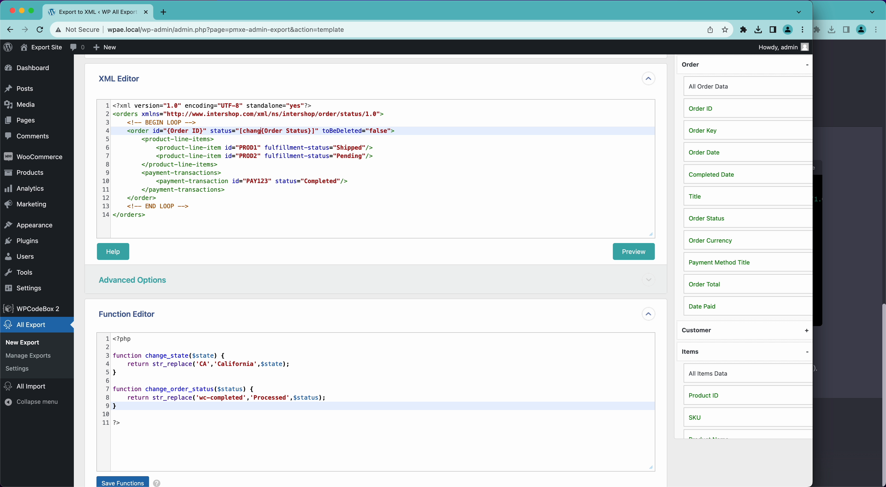
{"action": "type", "text": "der_stats"}
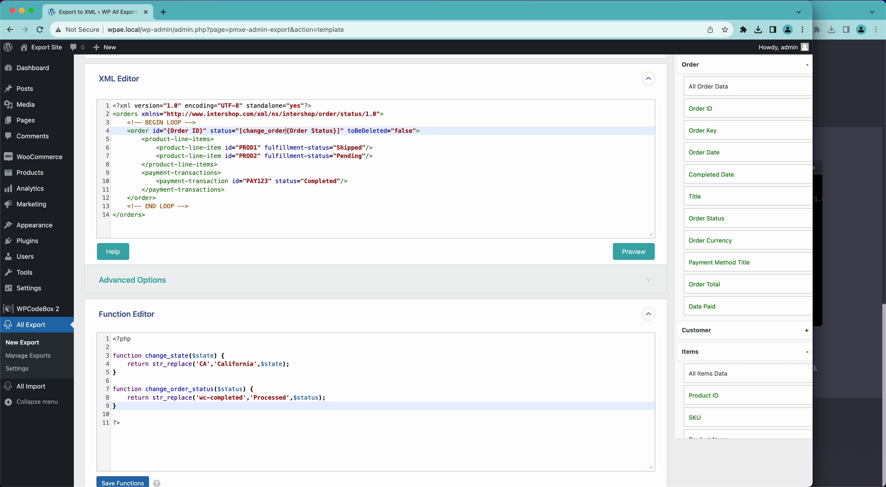
{"action": "type", "text": "status"}
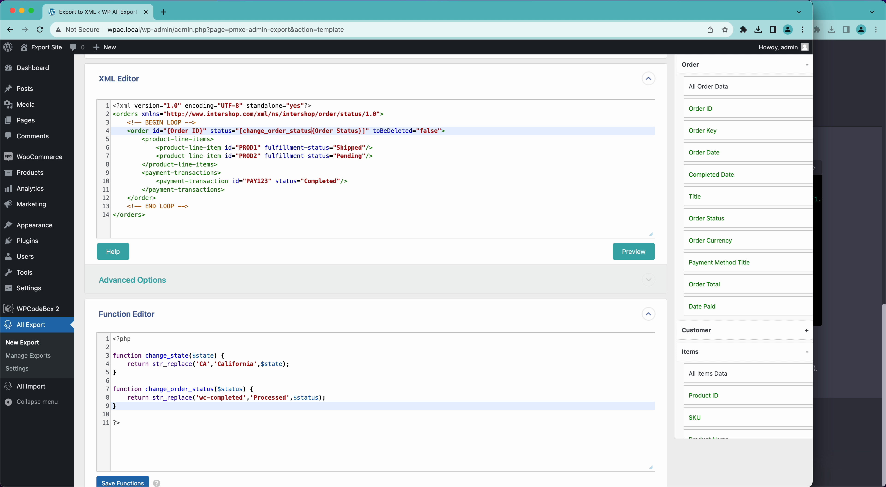
{"action": "type", "text": "("}
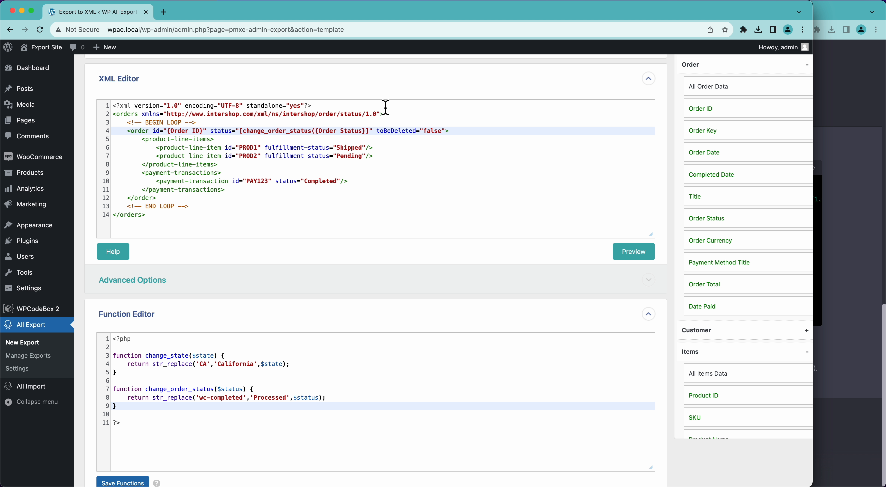
{"action": "type", "text": ")"}
Step: Save the functions and preview the first 10 orders, now showing status Processed
{"action": "scroll", "coordinate": [415, 268], "scroll_direction": "down", "scroll_amount": 2}
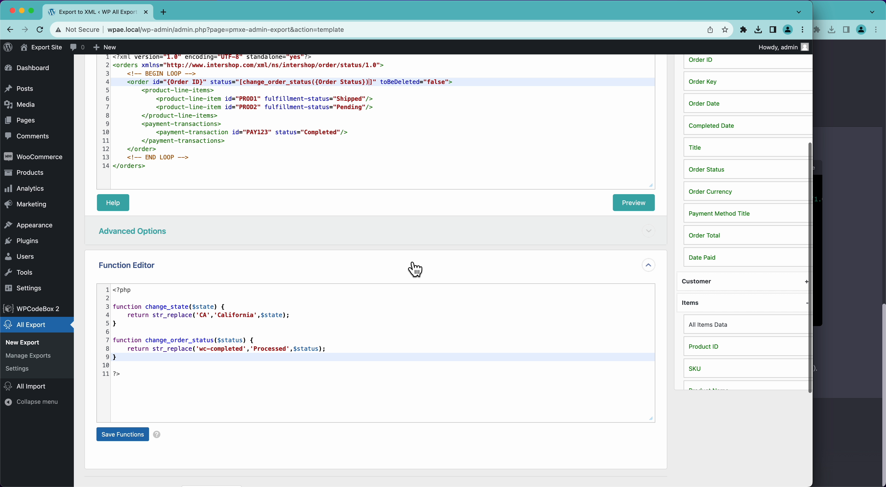
{"action": "left_click", "coordinate": [123, 435]}
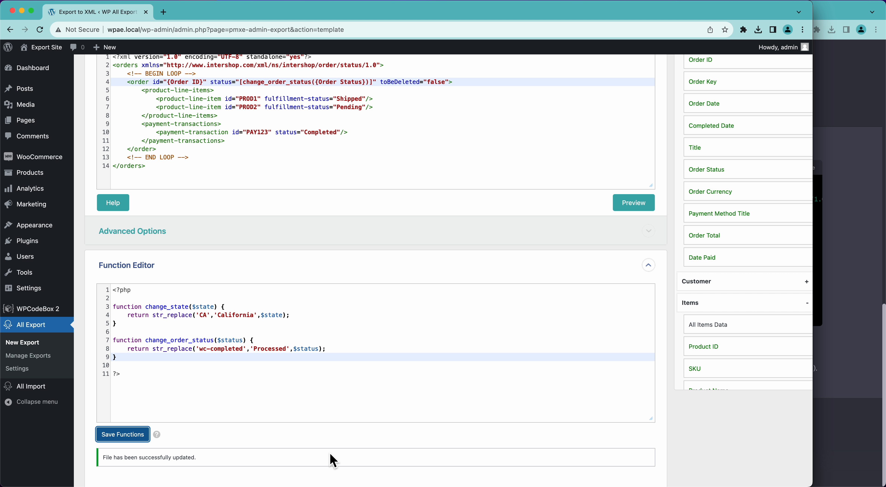
{"action": "left_click", "coordinate": [632, 204]}
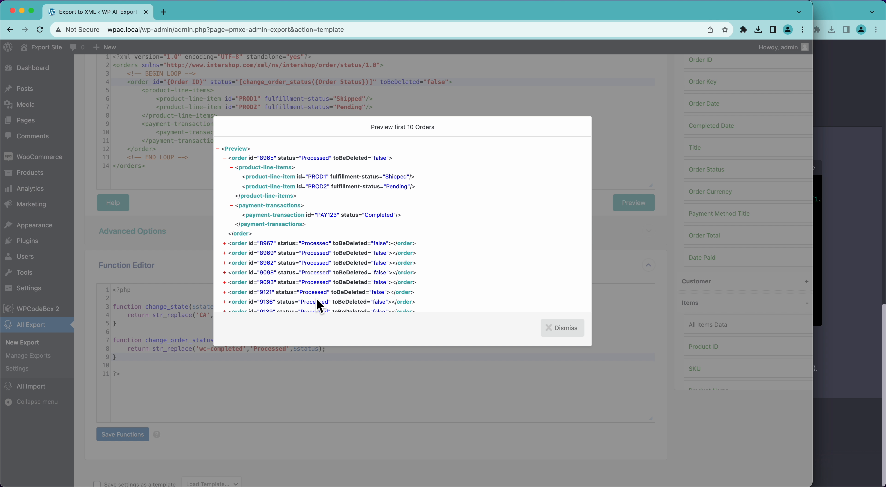
Step: Close the preview and compare with the 'Processed' status in ChatGPT's sample XML
{"action": "left_click", "coordinate": [555, 330]}
{"action": "left_click", "coordinate": [822, 253]}
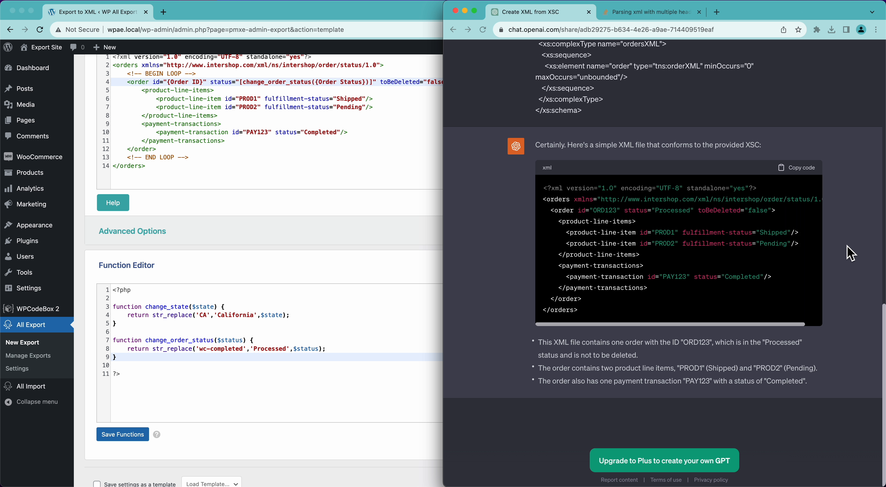
{"action": "left_click_drag", "start_coordinate": [690, 211], "coordinate": [655, 206]}
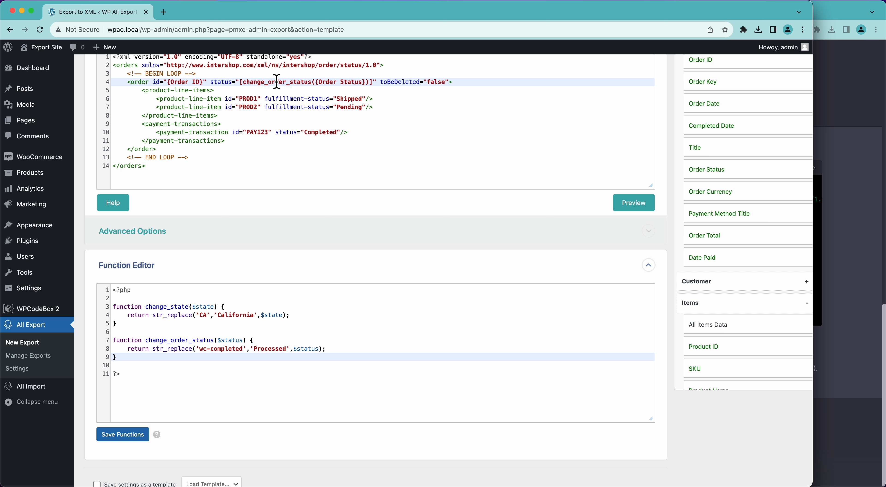
Step: Delete the PROD2 product-line-item line from the XML template
{"action": "scroll", "coordinate": [281, 85], "scroll_direction": "up", "scroll_amount": 1}
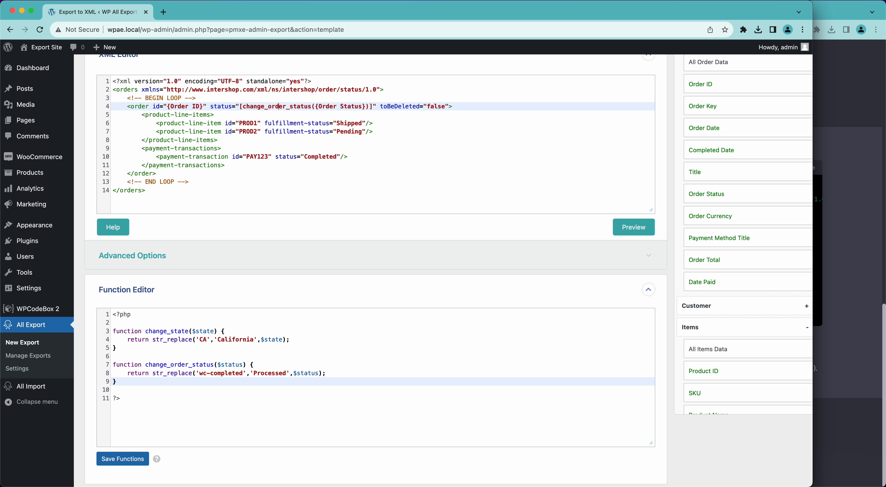
{"action": "scroll", "coordinate": [311, 150], "scroll_direction": "up", "scroll_amount": 2}
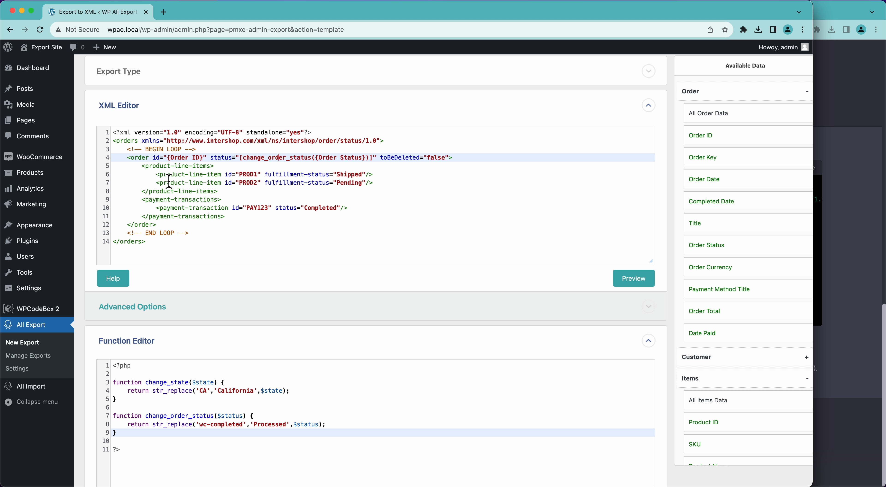
{"action": "left_click", "coordinate": [395, 187]}
{"action": "scroll", "coordinate": [743, 354], "scroll_direction": "down", "scroll_amount": 3}
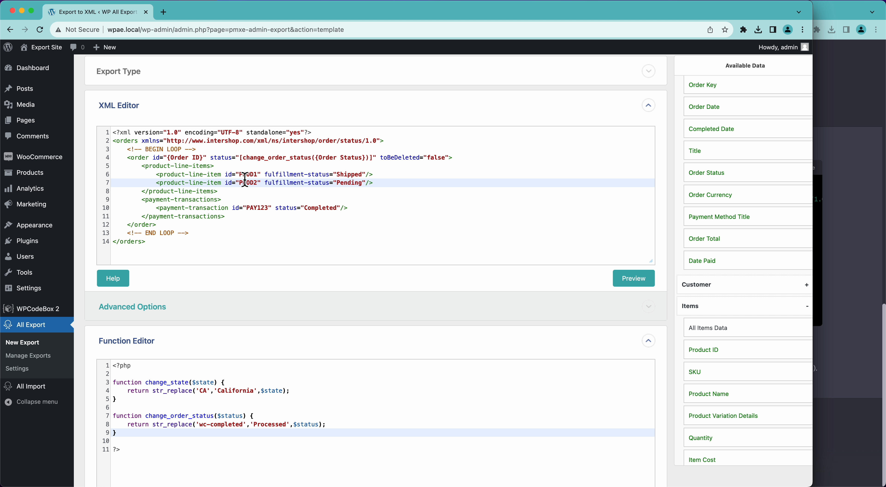
{"action": "key", "text": "shift+Up"}
{"action": "key", "text": "BackSpace"}
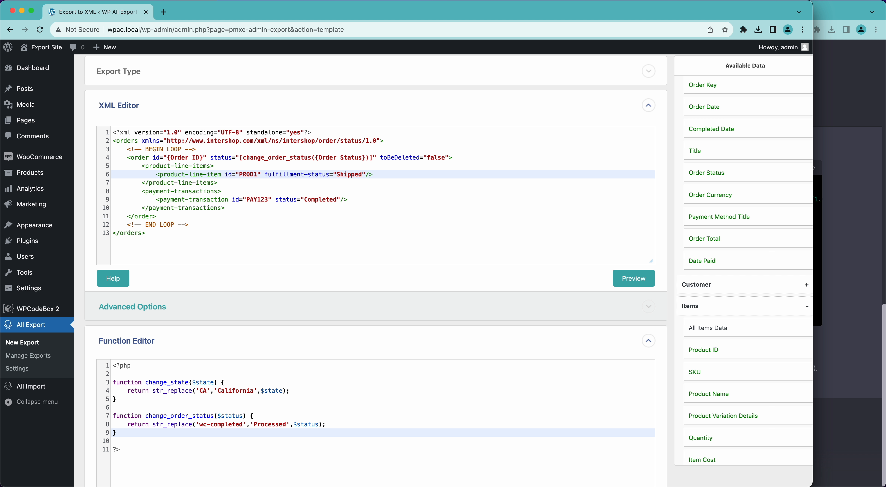
Step: Replace the PROD1 item id with {SKU} and preview the first 10 orders
{"action": "double_click", "coordinate": [247, 176]}
{"action": "type", "text": "{SKU"}
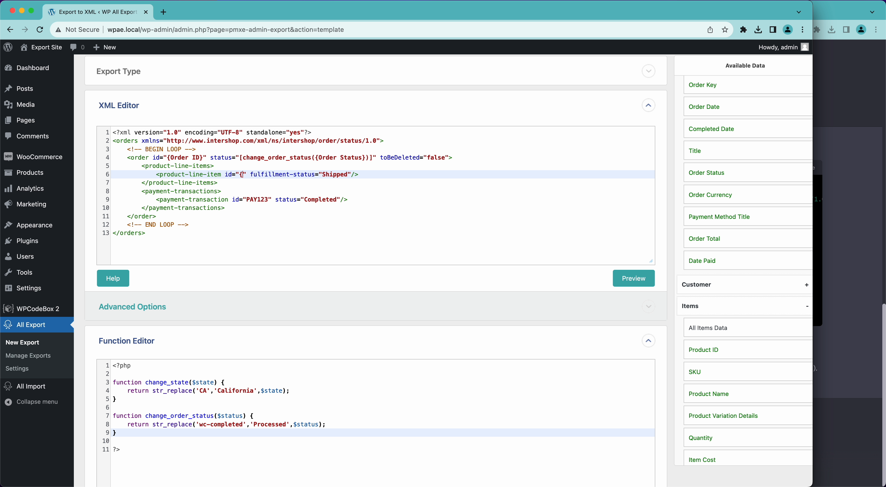
{"action": "type", "text": "}"}
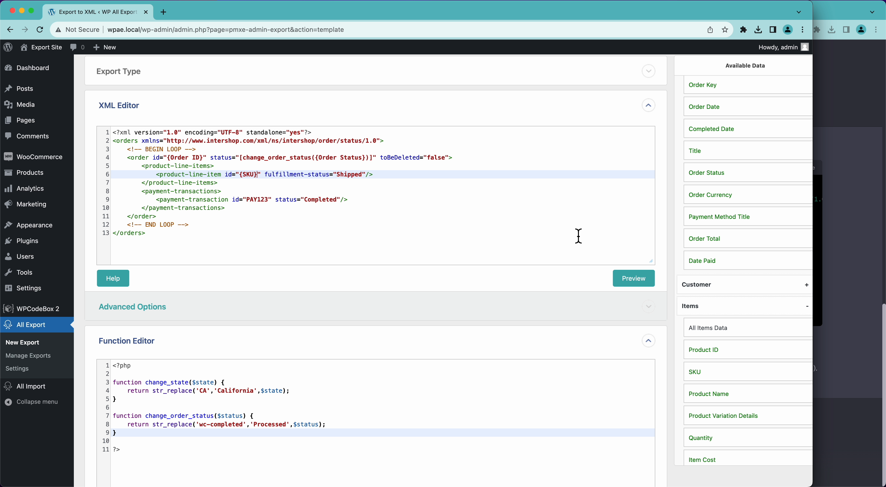
{"action": "left_click", "coordinate": [635, 282]}
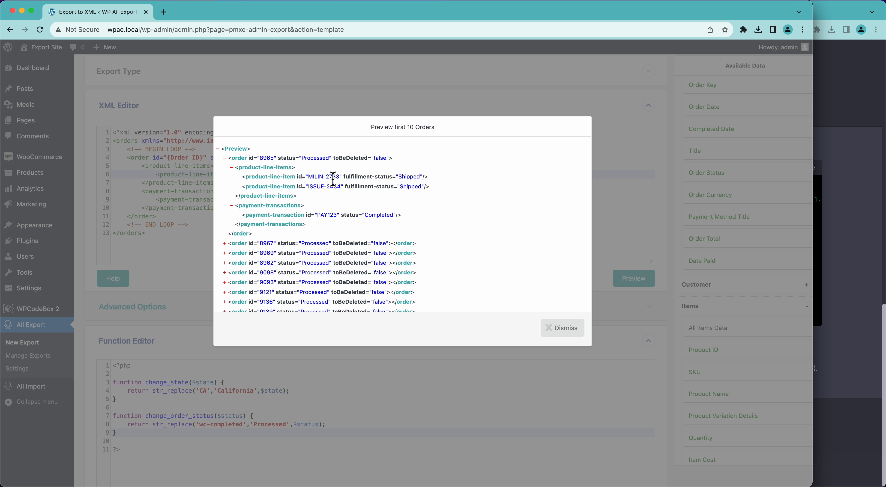
Step: Inspect order 8969's line items in the preview, then dismiss it and select Shipped on line 6
{"action": "left_click", "coordinate": [226, 253]}
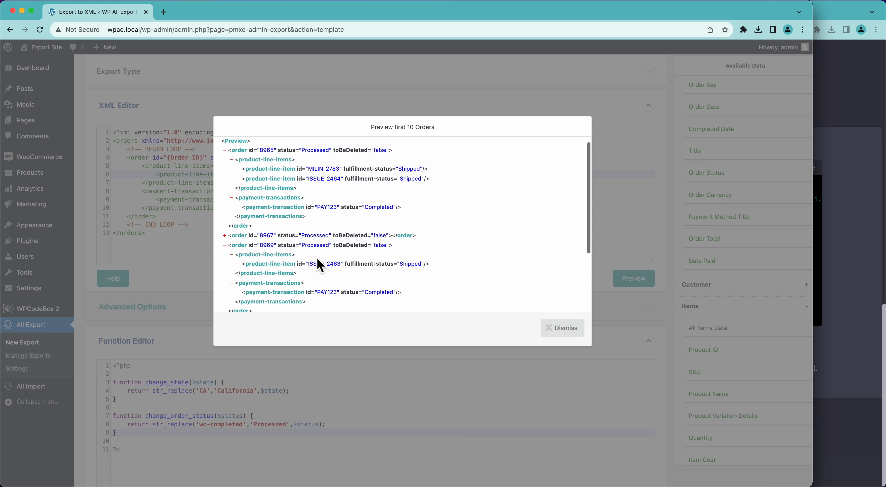
{"action": "scroll", "coordinate": [316, 263], "scroll_direction": "down", "scroll_amount": 3}
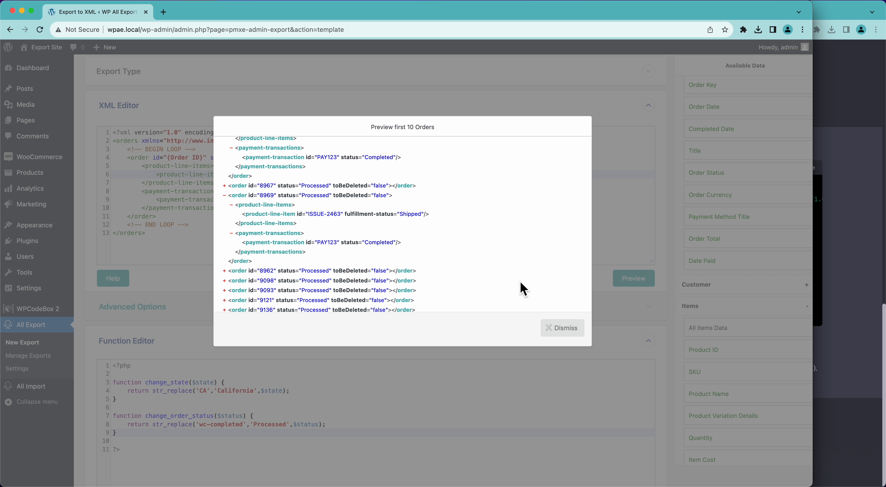
{"action": "left_click", "coordinate": [567, 326]}
{"action": "double_click", "coordinate": [348, 176]}
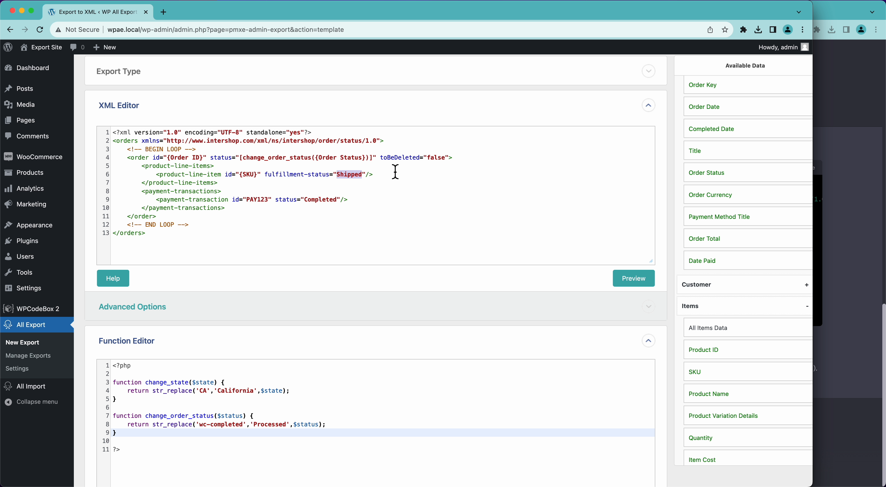
Step: Expand the order Custom Fields list in Available Data and browse its fields
{"action": "scroll", "coordinate": [788, 296], "scroll_direction": "down", "scroll_amount": 10}
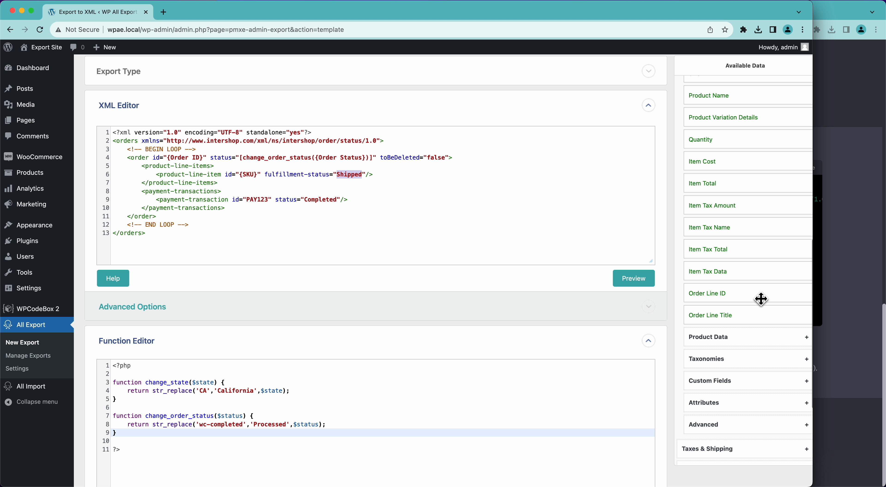
{"action": "scroll", "coordinate": [760, 298], "scroll_direction": "down", "scroll_amount": 4}
{"action": "left_click", "coordinate": [708, 409]}
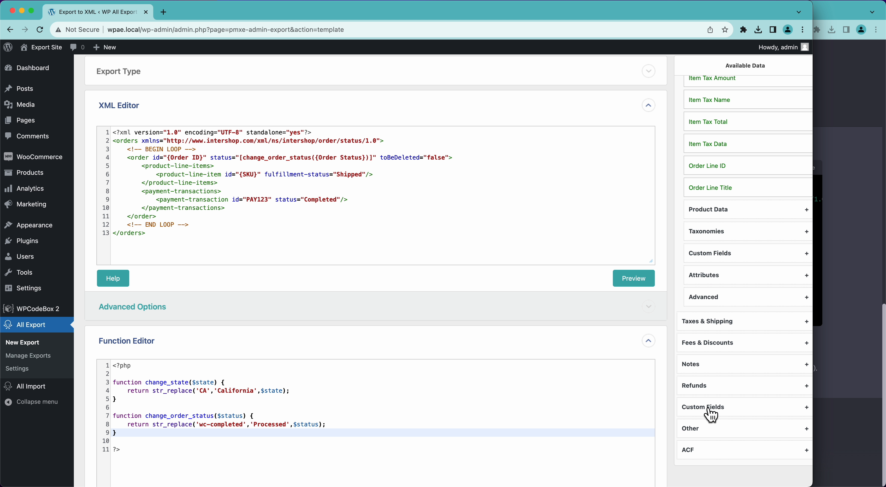
{"action": "scroll", "coordinate": [710, 415], "scroll_direction": "down", "scroll_amount": 5}
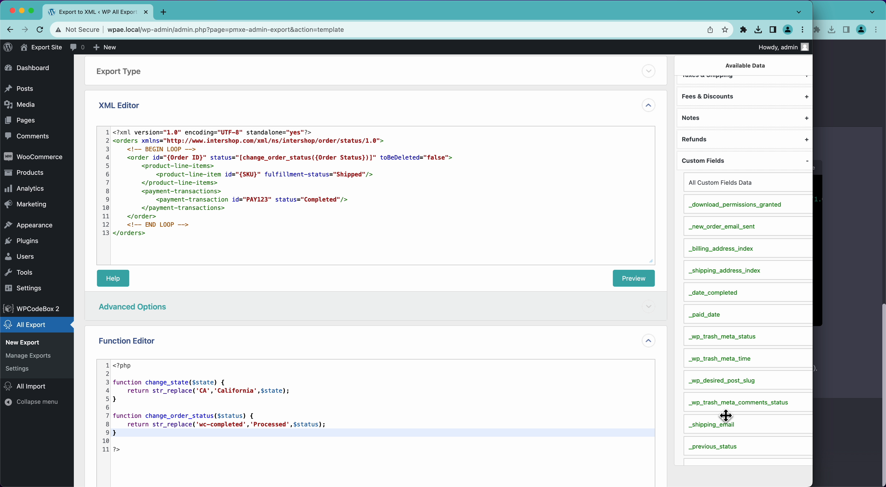
{"action": "scroll", "coordinate": [726, 416], "scroll_direction": "down", "scroll_amount": 1}
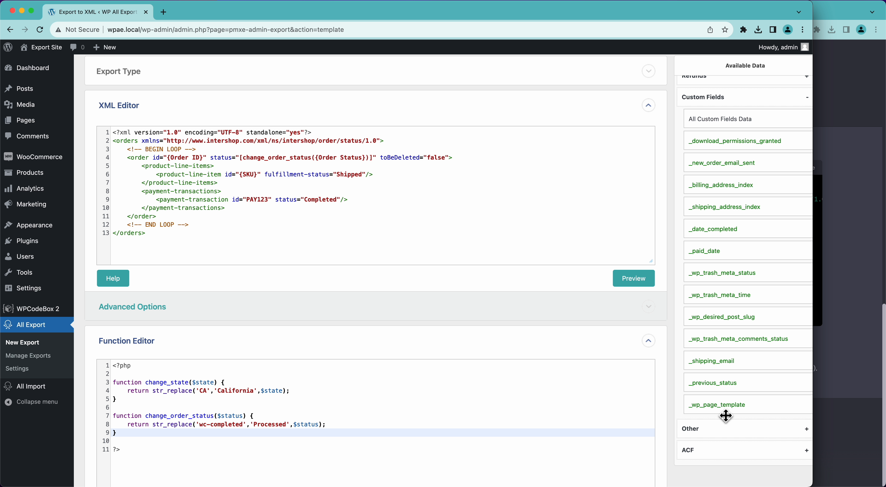
{"action": "scroll", "coordinate": [725, 415], "scroll_direction": "up", "scroll_amount": 2}
{"action": "scroll", "coordinate": [725, 415], "scroll_direction": "up", "scroll_amount": 1}
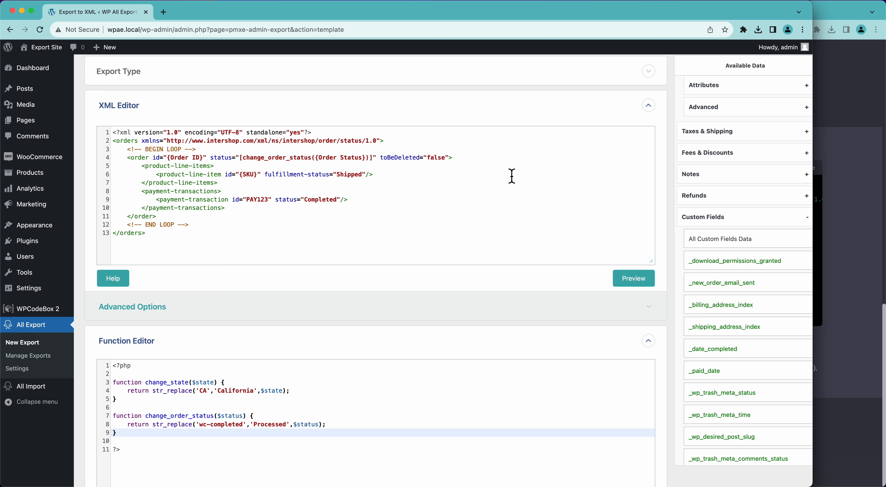
{"action": "scroll", "coordinate": [739, 201], "scroll_direction": "up", "scroll_amount": 5}
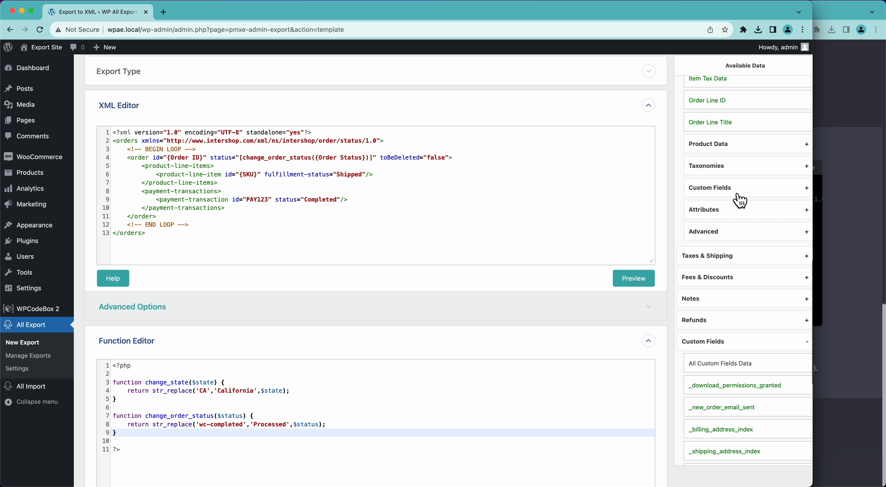
{"action": "scroll", "coordinate": [738, 199], "scroll_direction": "up", "scroll_amount": 1}
{"action": "scroll", "coordinate": [729, 237], "scroll_direction": "down", "scroll_amount": 2}
Step: Expand the product Custom Fields under Items and look through them
{"action": "left_click", "coordinate": [723, 264]}
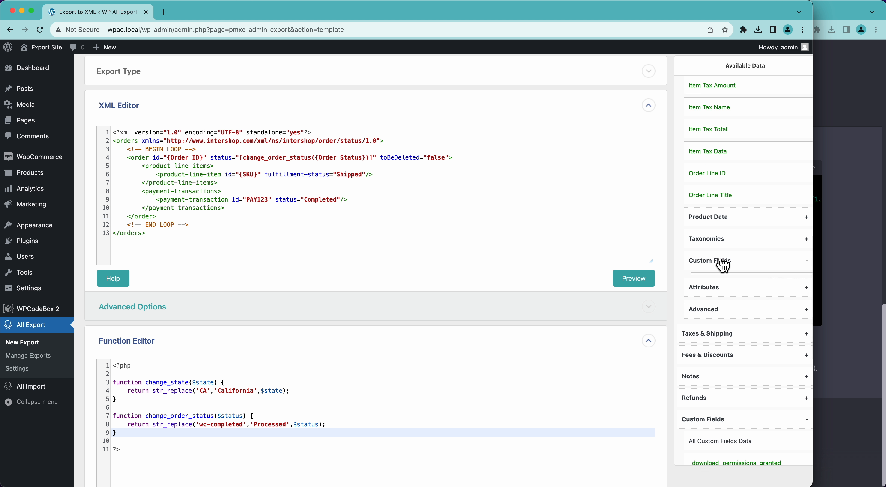
{"action": "scroll", "coordinate": [725, 248], "scroll_direction": "down", "scroll_amount": 2}
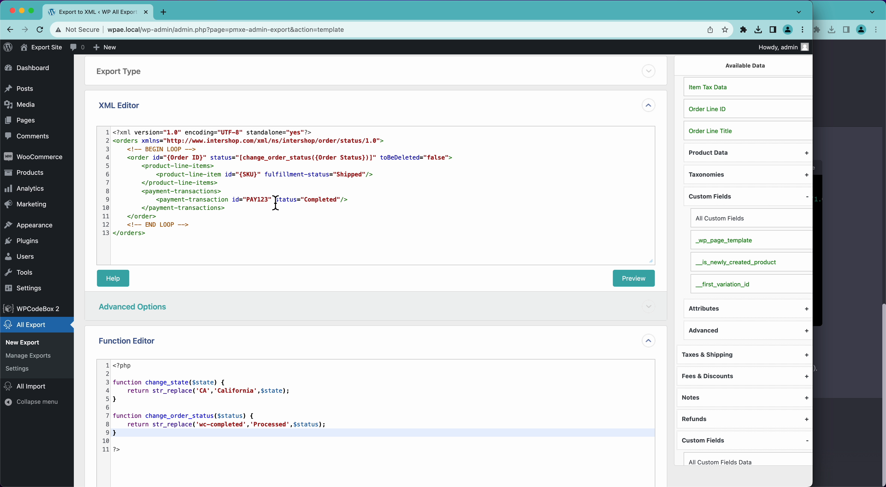
{"action": "scroll", "coordinate": [738, 324], "scroll_direction": "down", "scroll_amount": 4}
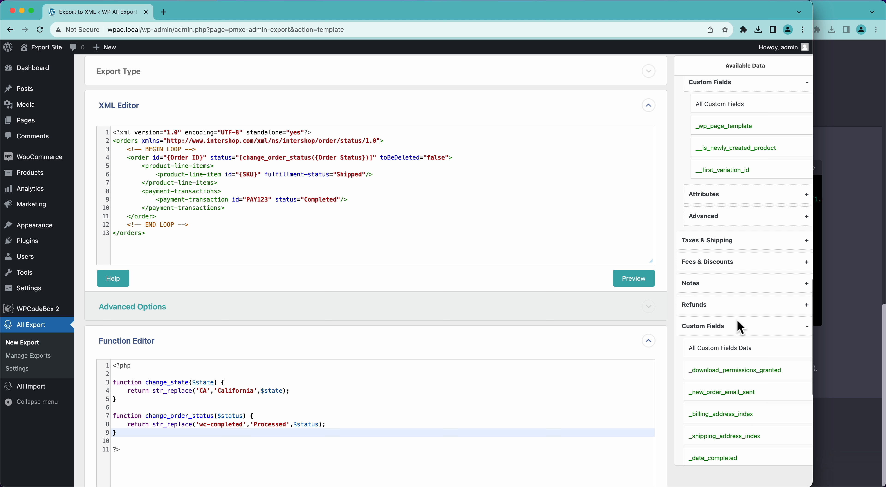
{"action": "scroll", "coordinate": [703, 330], "scroll_direction": "up", "scroll_amount": 3}
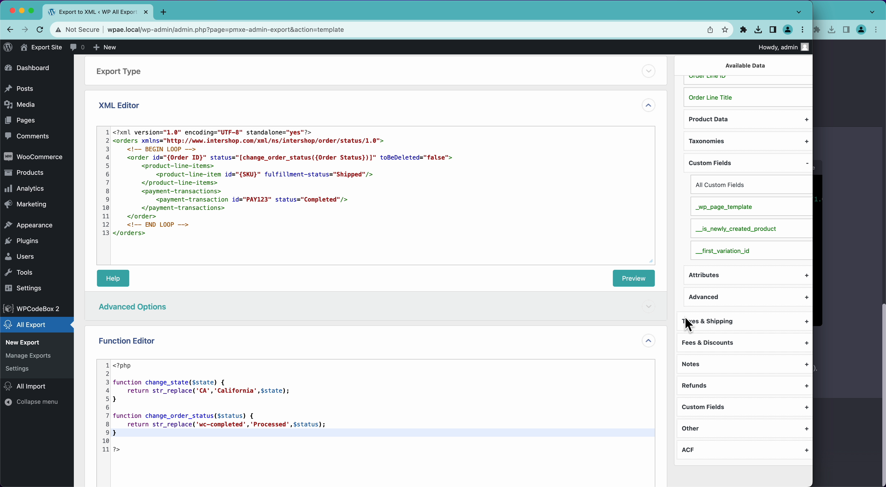
{"action": "scroll", "coordinate": [726, 331], "scroll_direction": "up", "scroll_amount": 8}
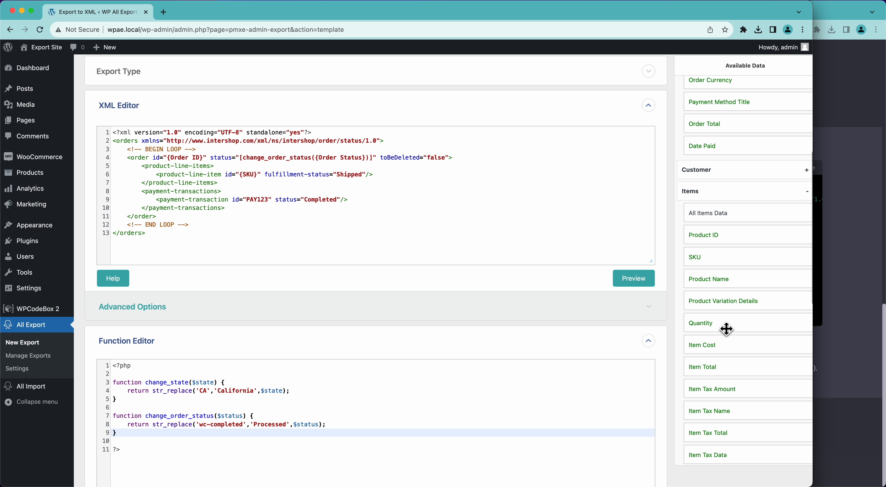
{"action": "scroll", "coordinate": [726, 330], "scroll_direction": "up", "scroll_amount": 5}
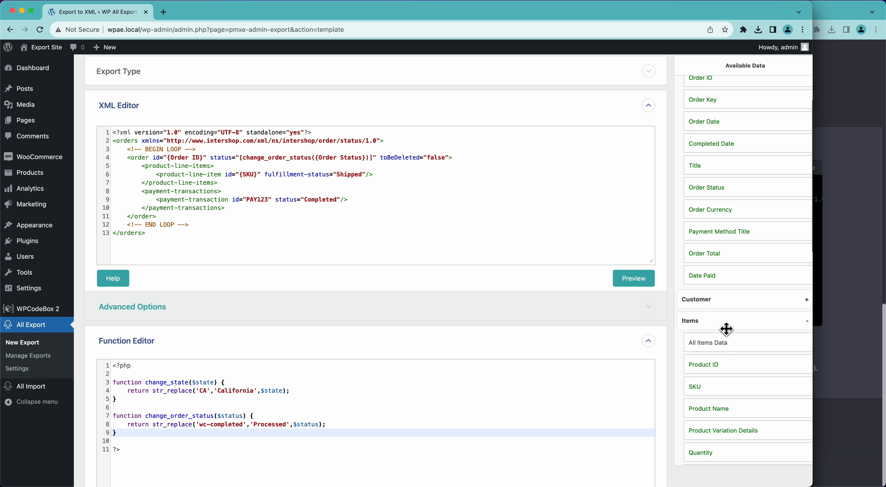
{"action": "scroll", "coordinate": [726, 330], "scroll_direction": "down", "scroll_amount": 20}
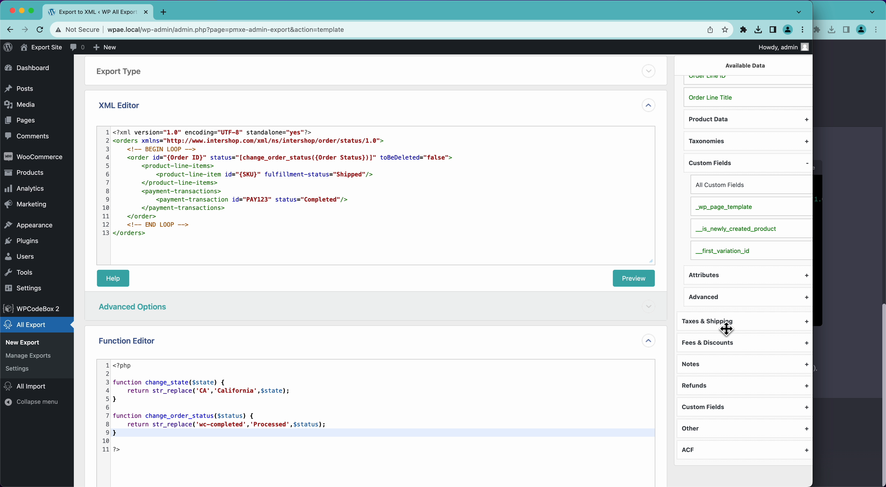
Step: Expand the Other order fields and scroll down to Transaction ID
{"action": "left_click", "coordinate": [714, 432]}
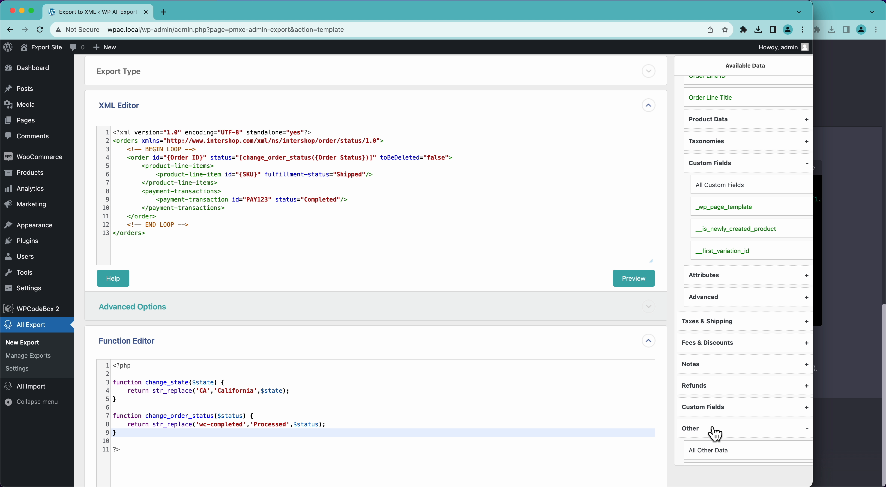
{"action": "scroll", "coordinate": [715, 434], "scroll_direction": "down", "scroll_amount": 10}
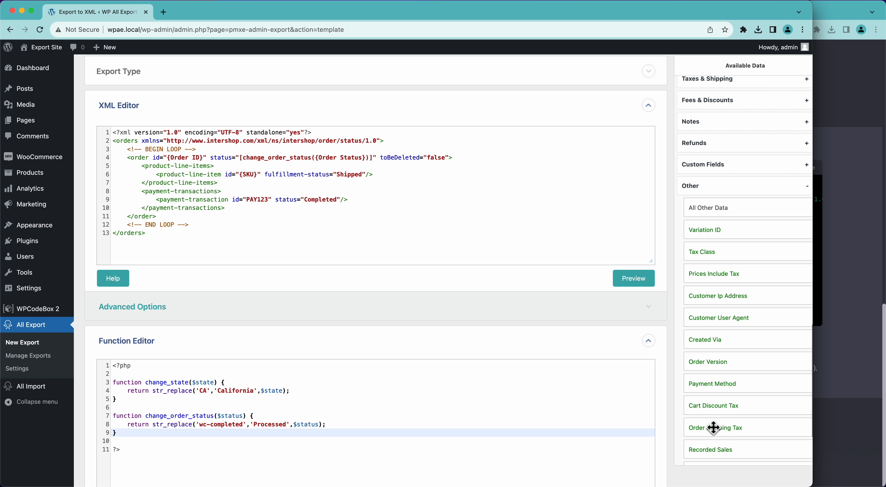
{"action": "scroll", "coordinate": [714, 427], "scroll_direction": "down", "scroll_amount": 5}
{"action": "scroll", "coordinate": [716, 351], "scroll_direction": "down", "scroll_amount": 1}
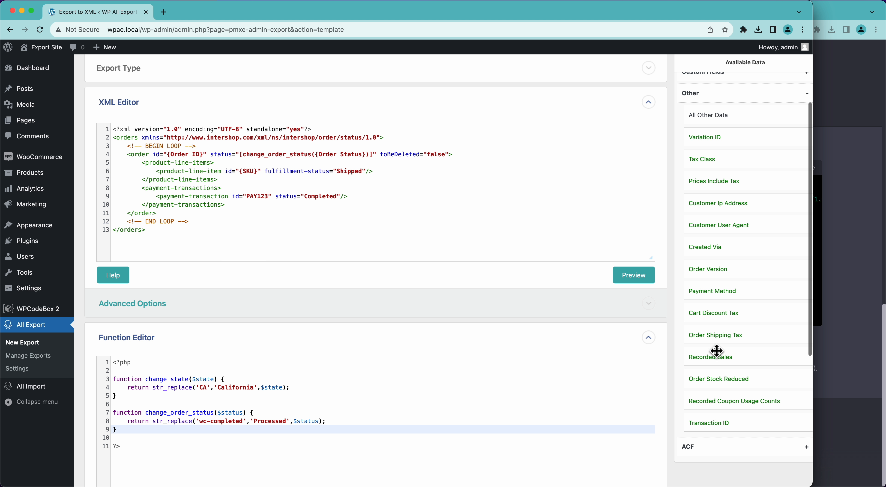
{"action": "scroll", "coordinate": [716, 351], "scroll_direction": "down", "scroll_amount": 2}
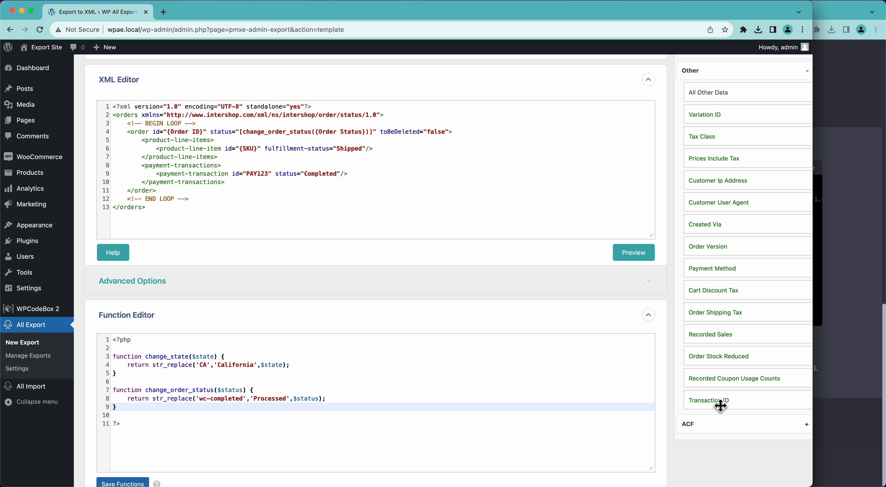
Step: Replace the PAY123 transaction id with {Transaction ID}, check the preview, and expand Advanced Options
{"action": "double_click", "coordinate": [263, 174]}
{"action": "type", "text": "{Tra"}
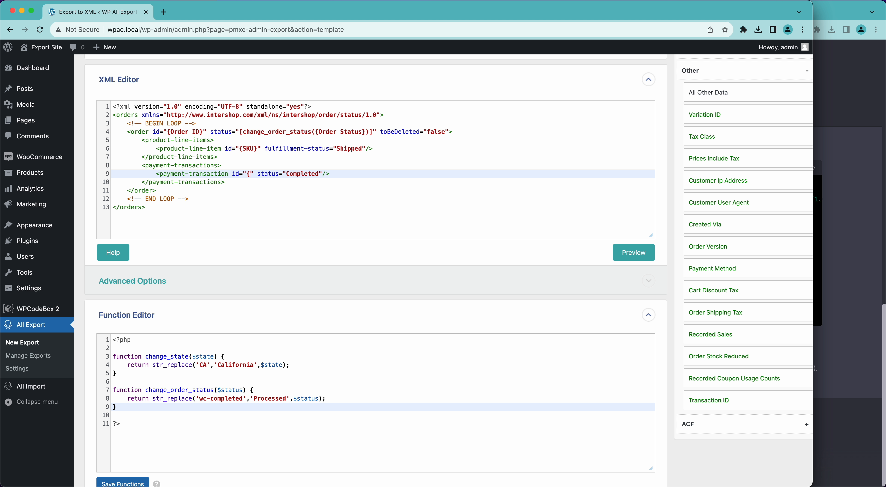
{"action": "type", "text": "nsactio"}
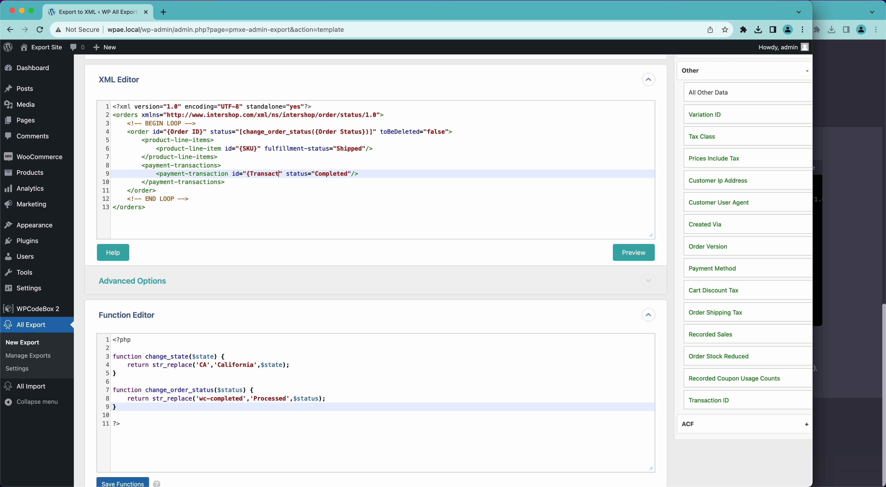
{"action": "type", "text": "n ID}"}
{"action": "left_click", "coordinate": [623, 253]}
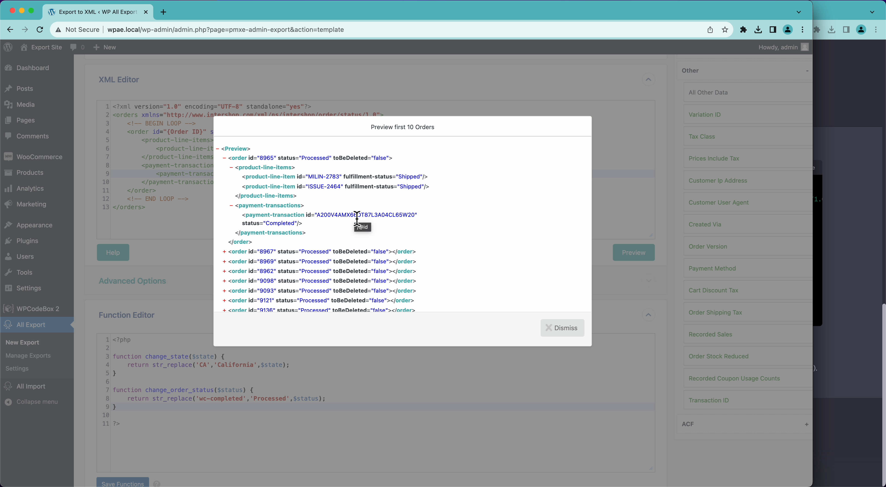
{"action": "left_click", "coordinate": [554, 332]}
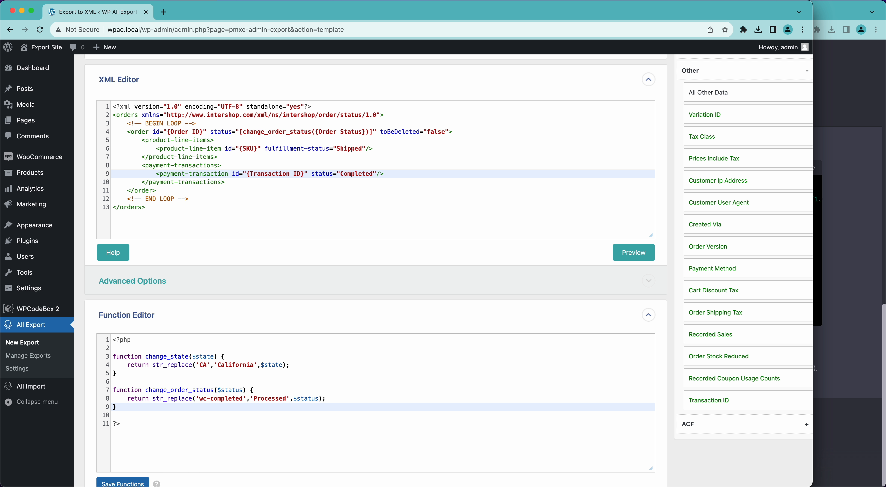
{"action": "left_click", "coordinate": [160, 288]}
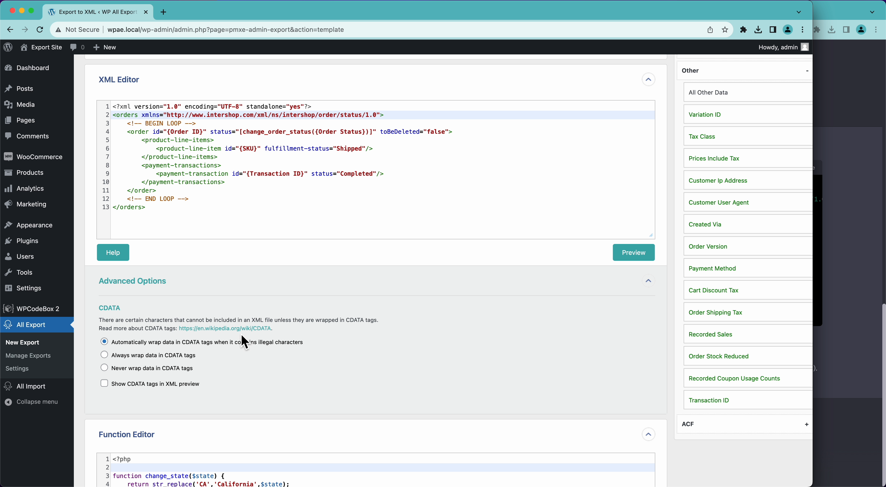
Step: Choose 'Always wrap data in CDATA tags', enable 'Show CDATA tags in XML preview', and check the preview
{"action": "left_click", "coordinate": [154, 357]}
{"action": "left_click", "coordinate": [138, 385]}
{"action": "left_click", "coordinate": [630, 262]}
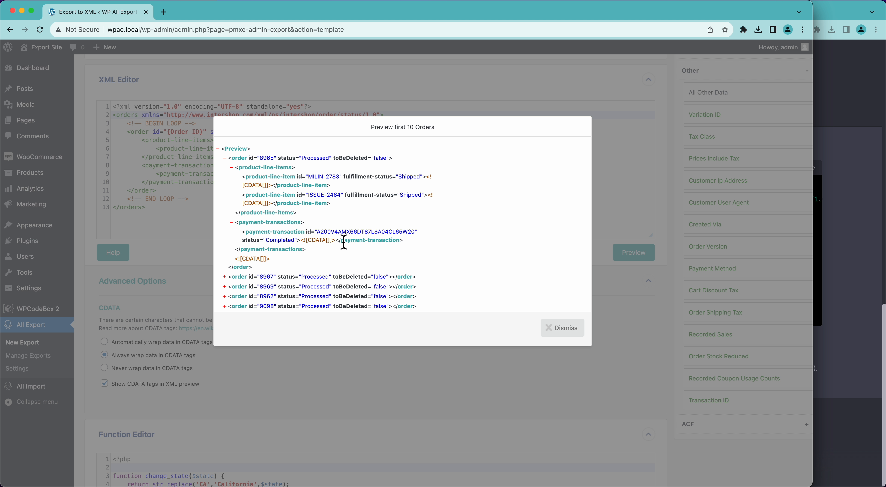
{"action": "left_click", "coordinate": [569, 331]}
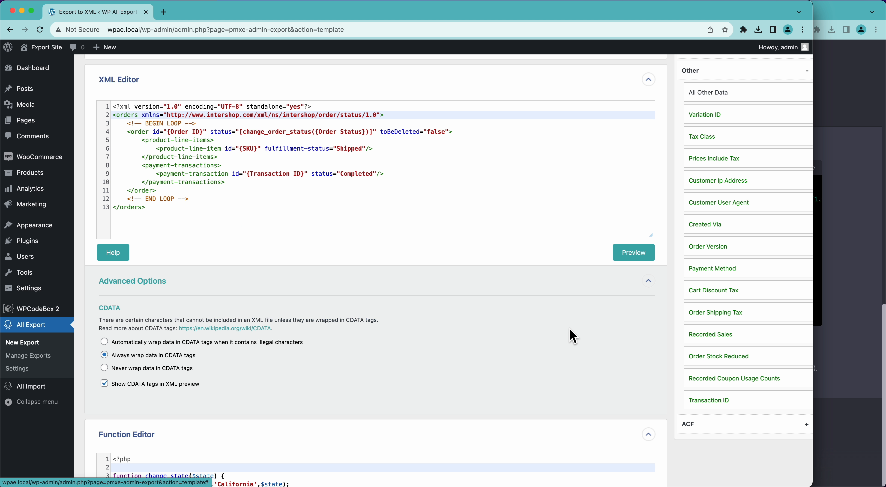
Step: Add a test line <illegal>Here's an illegal char</illegal> after line 6
{"action": "left_click", "coordinate": [389, 155]}
{"action": "key", "text": "Return"}
{"action": "type", "text": "<illegal>"}
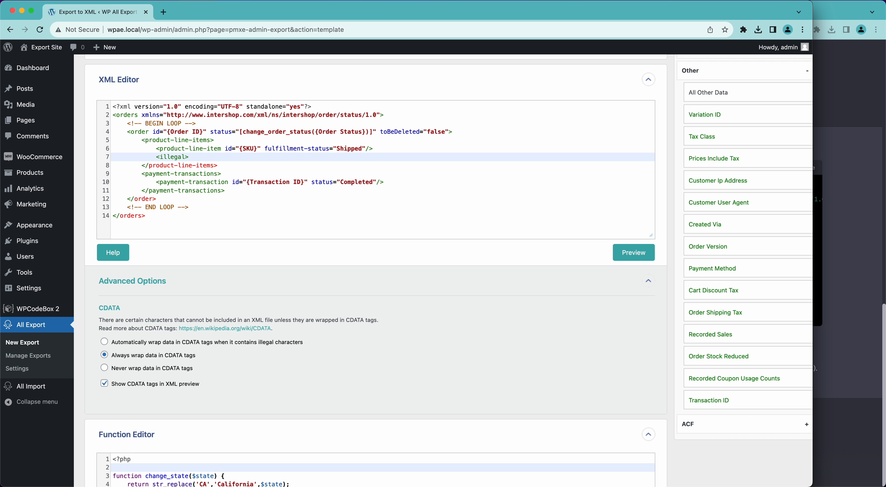
{"action": "type", "text": "Here's an illegal char</"}
{"action": "key", "text": "Return"}
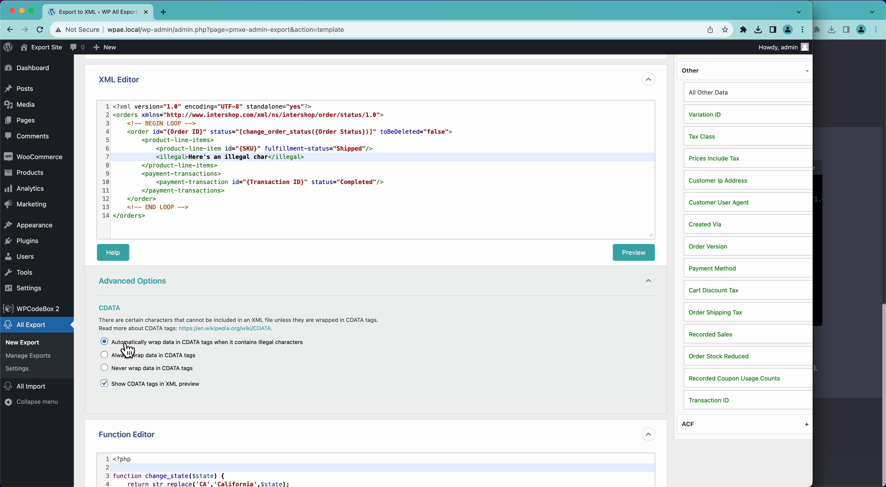
Step: Preview the orders with the test element, then delete the <illegal> line again
{"action": "left_click", "coordinate": [617, 258]}
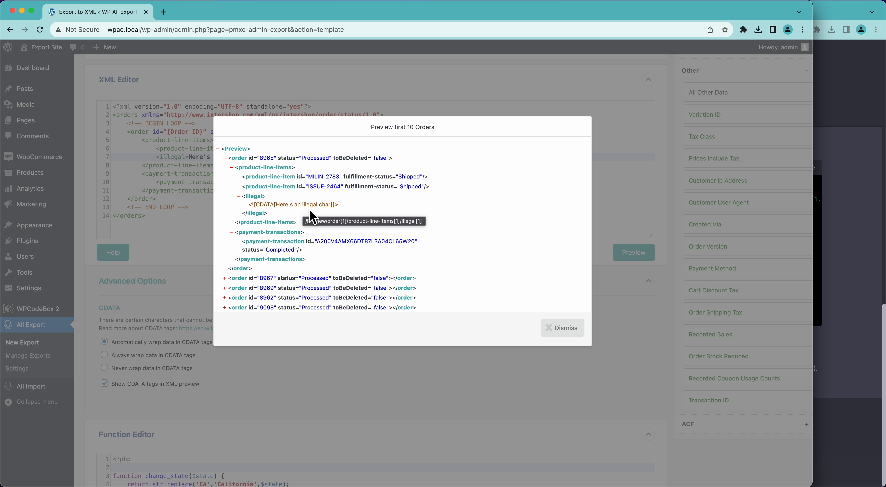
{"action": "left_click", "coordinate": [560, 327]}
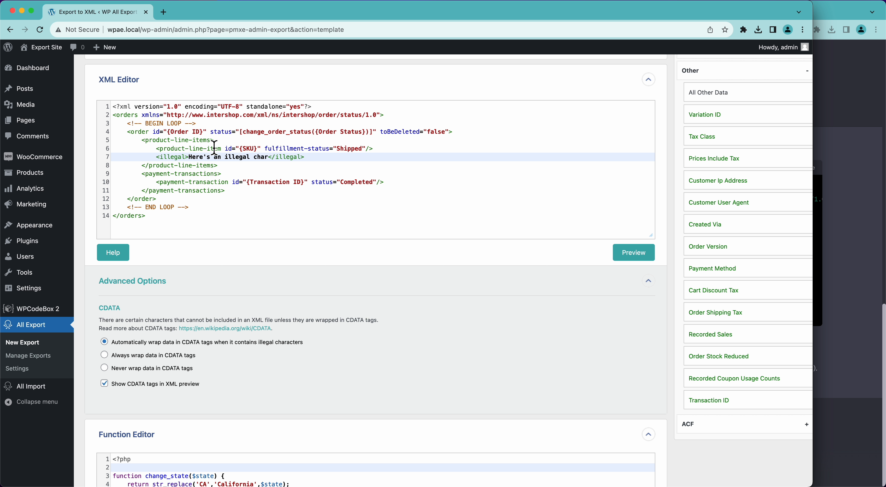
{"action": "left_click", "coordinate": [323, 156]}
{"action": "key", "text": "super+BackSpace"}
{"action": "key", "text": "BackSpace"}
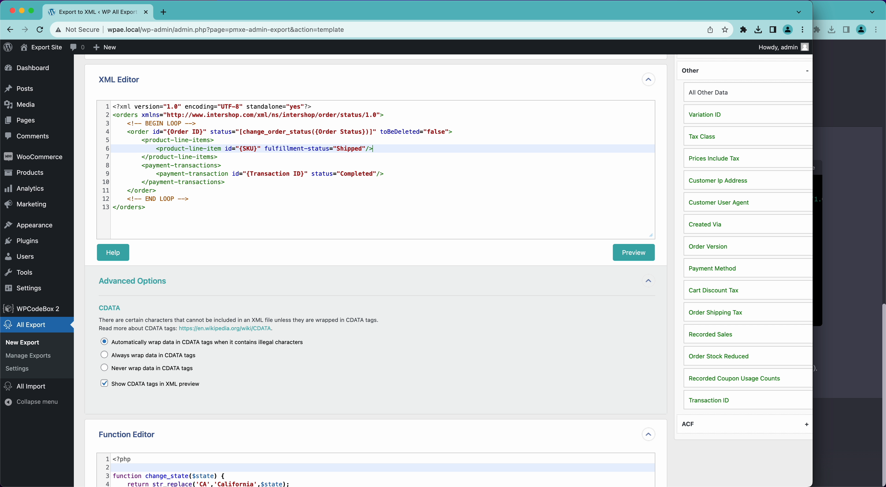
Step: Turn off CDATA tags in the XML preview and leave CDATA wrapping on automatic
{"action": "left_click", "coordinate": [105, 385]}
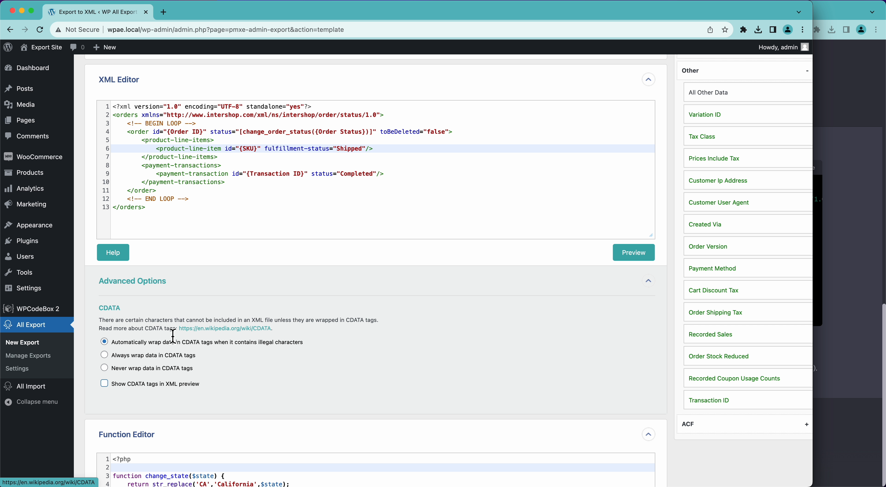
{"action": "left_click", "coordinate": [131, 358]}
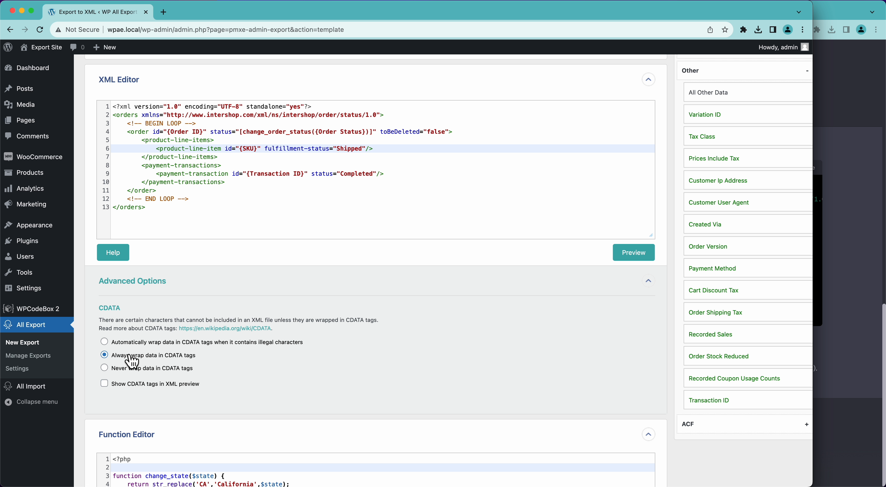
{"action": "left_click", "coordinate": [131, 343]}
{"action": "left_click", "coordinate": [133, 357]}
{"action": "left_click", "coordinate": [174, 370]}
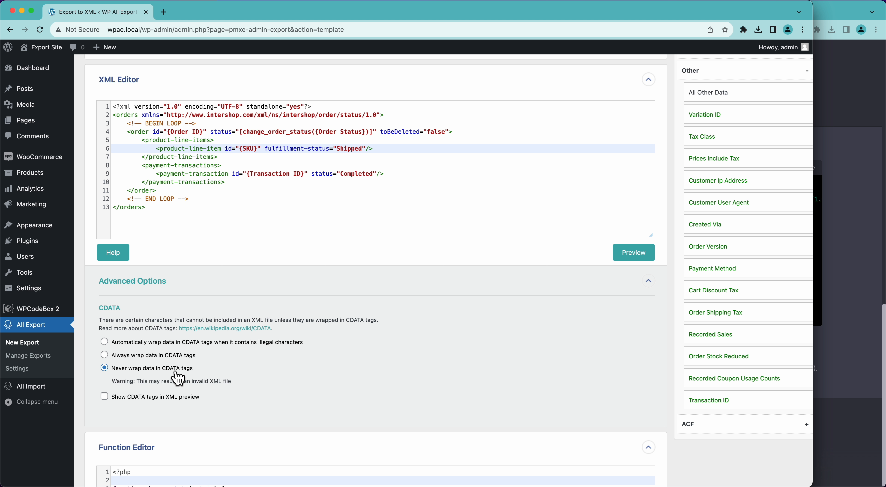
{"action": "left_click", "coordinate": [231, 344]}
{"action": "left_click", "coordinate": [841, 114]}
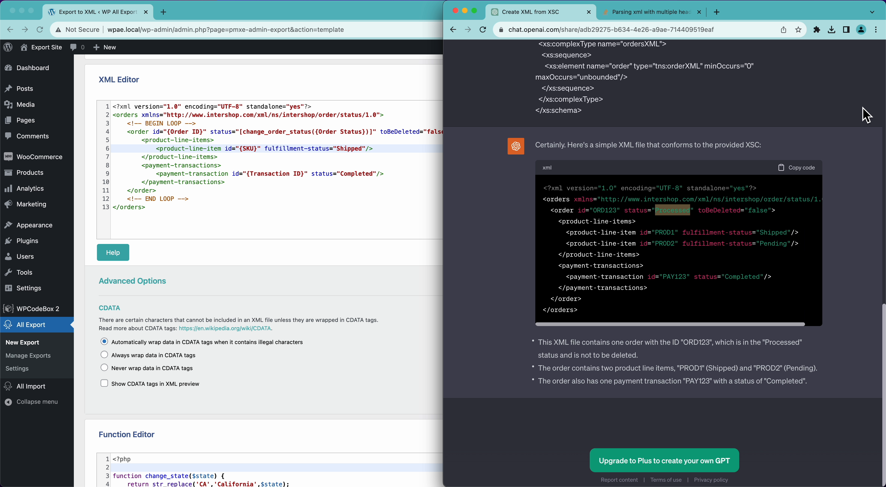
Step: Copy the <RepeaterData> and <Version /> lines from the 'Parsing xml with multiple headers Talend' question
{"action": "left_click", "coordinate": [629, 14]}
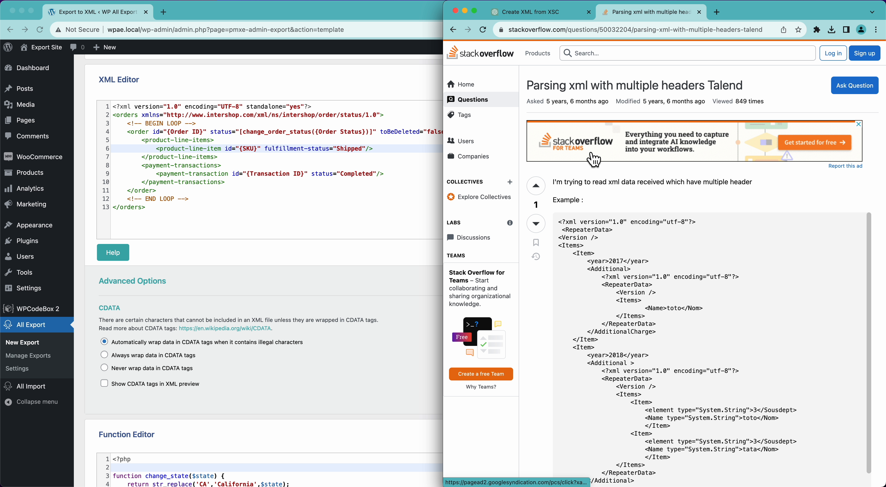
{"action": "scroll", "coordinate": [592, 159], "scroll_direction": "down", "scroll_amount": 4}
{"action": "left_click_drag", "start_coordinate": [609, 111], "coordinate": [558, 100]}
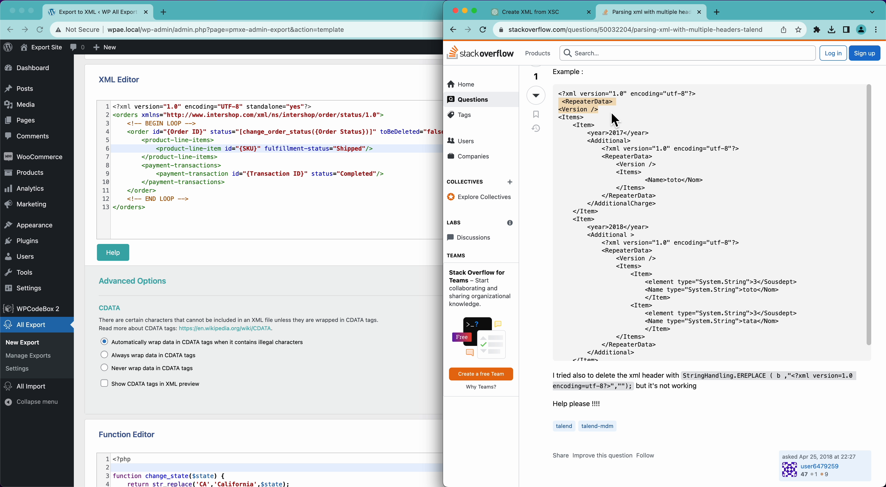
{"action": "left_click_drag", "start_coordinate": [610, 114], "coordinate": [556, 106]}
{"action": "key", "text": "super+c"}
Step: Paste the <RepeaterData> and <Version /> lines right after the XML declaration on line 1
{"action": "left_click", "coordinate": [300, 112]}
{"action": "left_click", "coordinate": [318, 110]}
{"action": "key", "text": "super+v"}
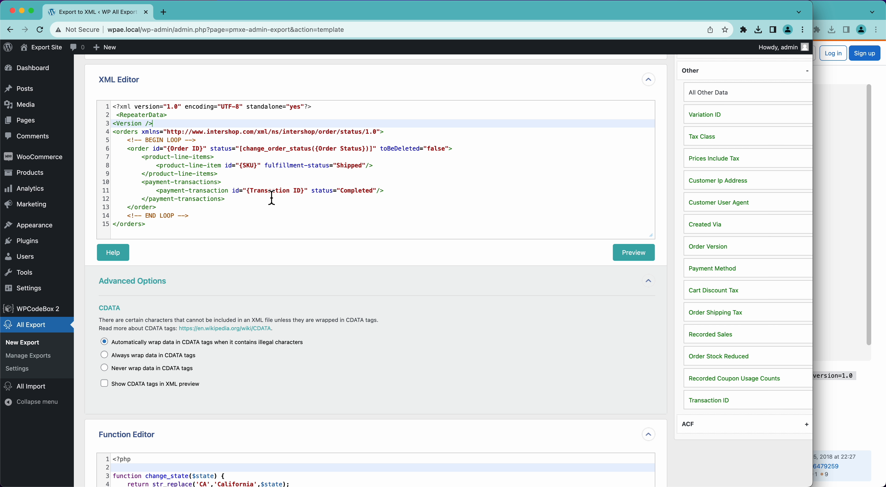
Step: Collapse the Advanced Options and Function Editor panels and scroll back to the template top
{"action": "left_click", "coordinate": [145, 282]}
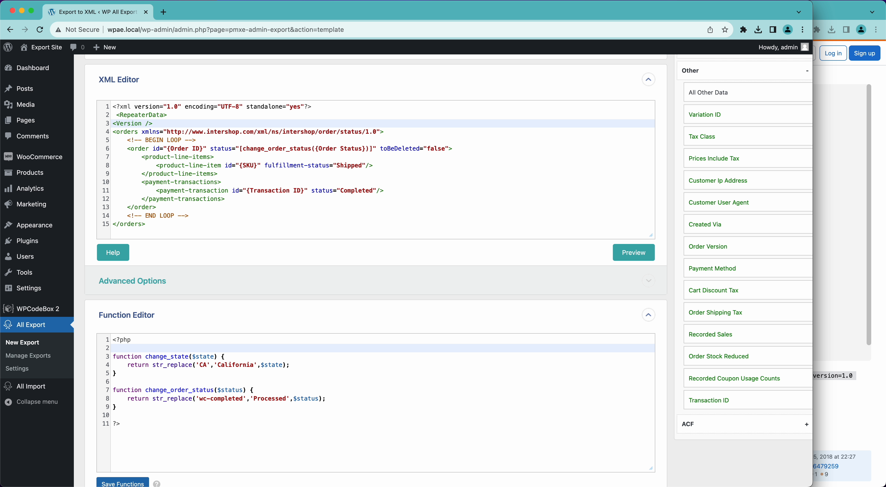
{"action": "left_click", "coordinate": [134, 316]}
{"action": "scroll", "coordinate": [258, 285], "scroll_direction": "up", "scroll_amount": 3}
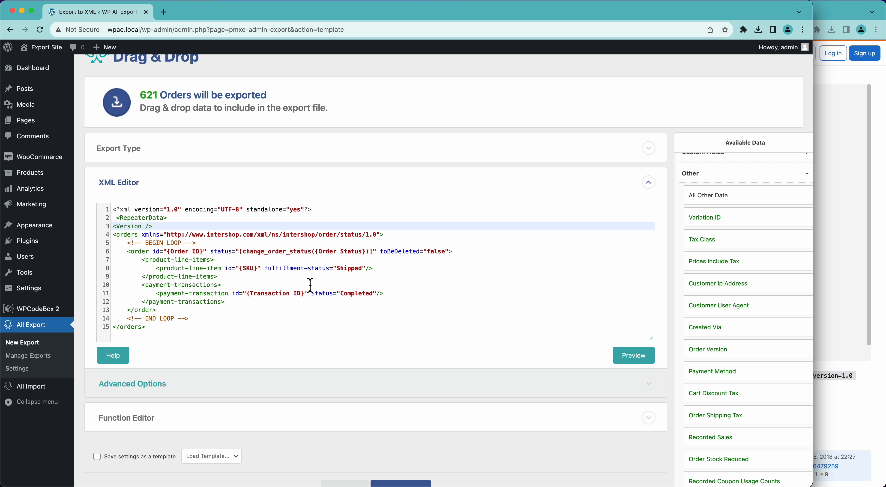
{"action": "left_click", "coordinate": [117, 357]}
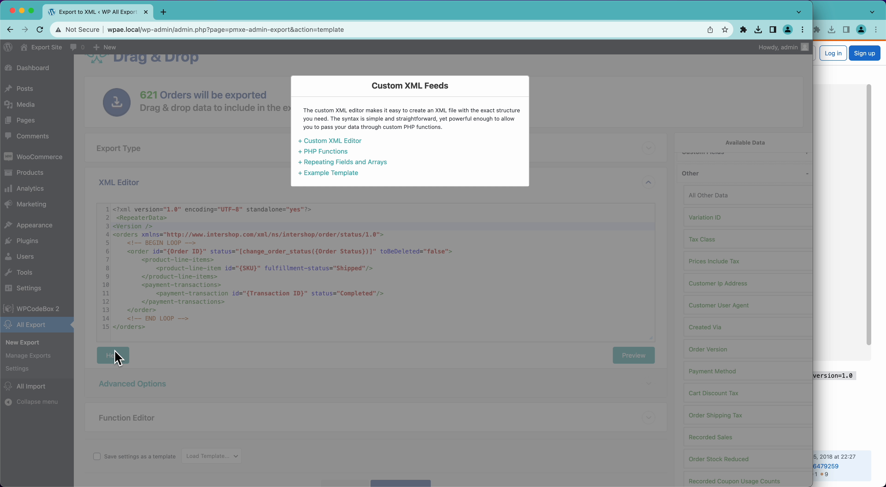
{"action": "left_click", "coordinate": [333, 141]}
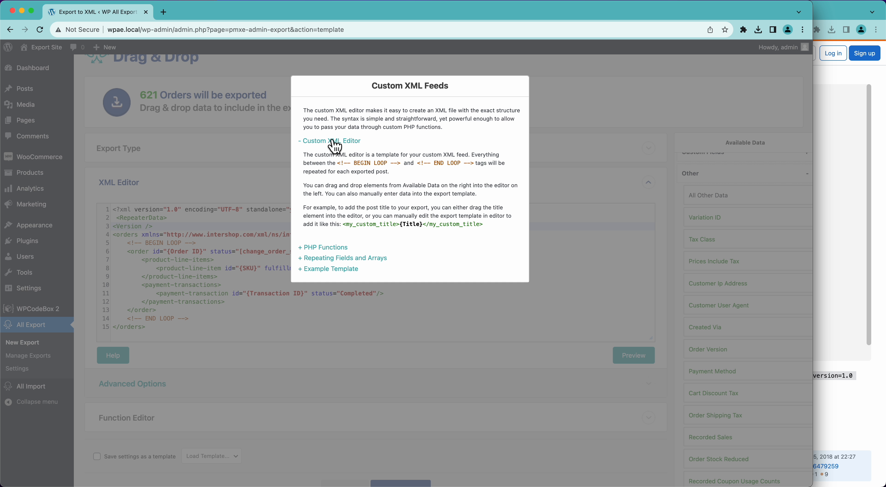
{"action": "left_click", "coordinate": [325, 248]}
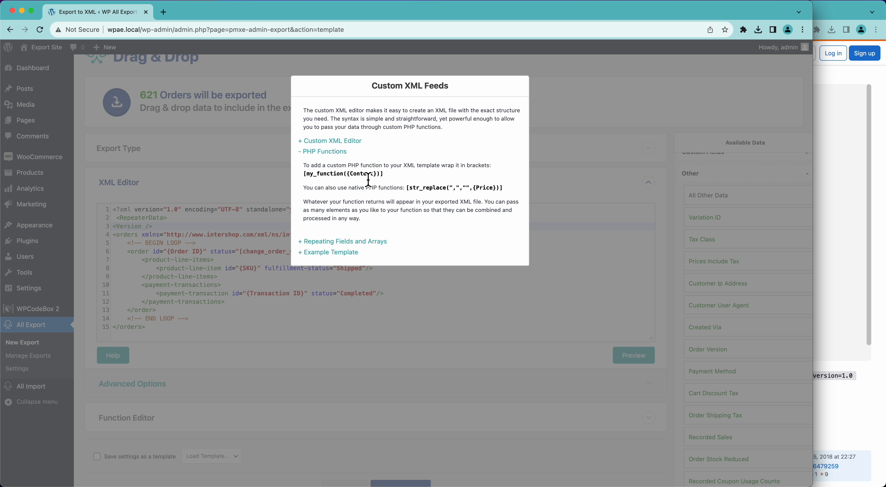
{"action": "left_click", "coordinate": [325, 296]}
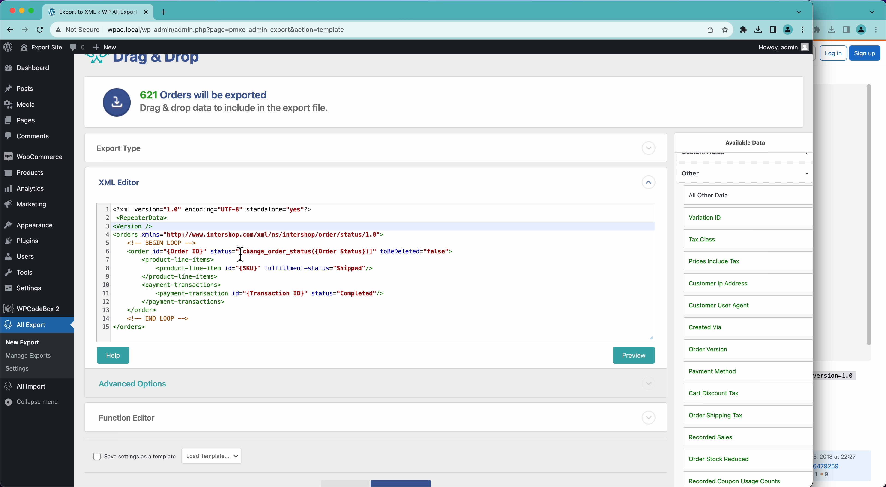
Step: Change line 6 to str_replace('wc-completed','Processed',{Order Status}) and preview the export
{"action": "left_click_drag", "start_coordinate": [240, 252], "coordinate": [377, 255]}
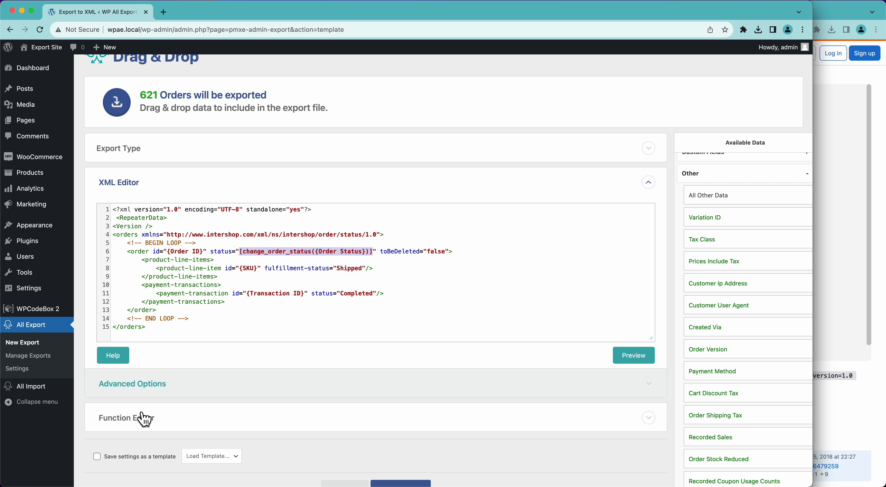
{"action": "left_click", "coordinate": [144, 418]}
{"action": "scroll", "coordinate": [208, 461], "scroll_direction": "down", "scroll_amount": 3}
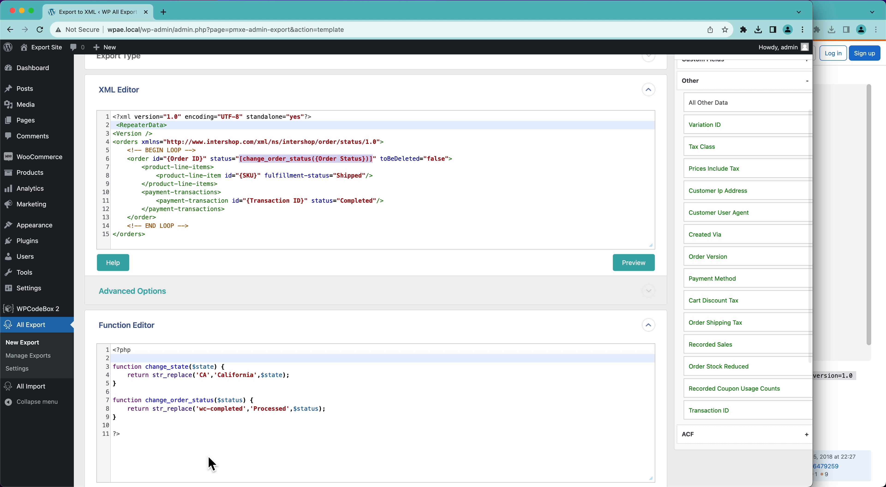
{"action": "left_click", "coordinate": [271, 160]}
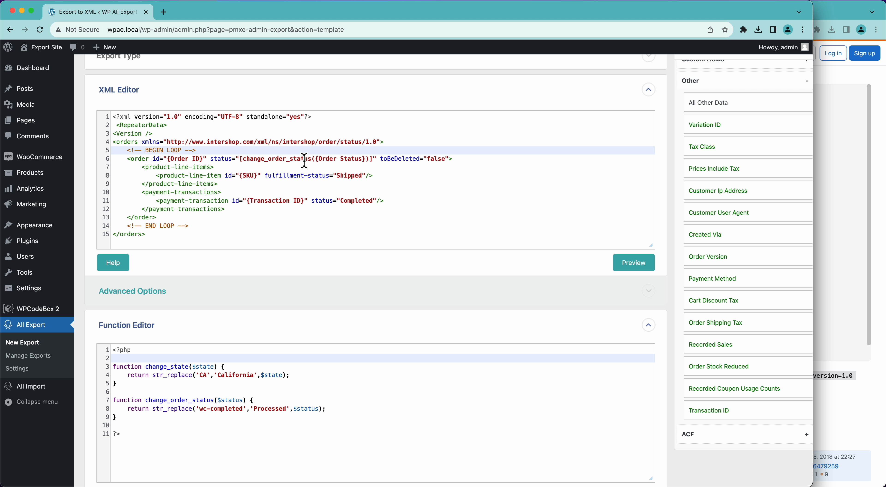
{"action": "left_click", "coordinate": [316, 165]}
{"action": "double_click", "coordinate": [277, 159]}
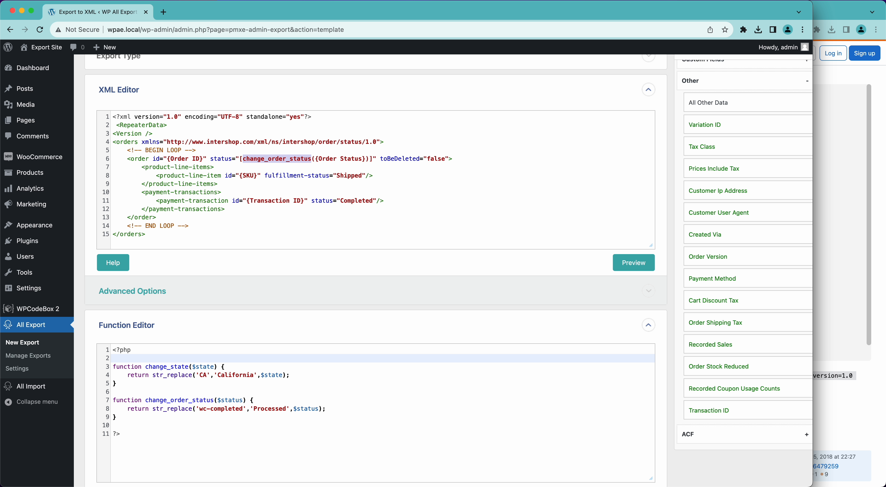
{"action": "type", "text": "str_replace("}
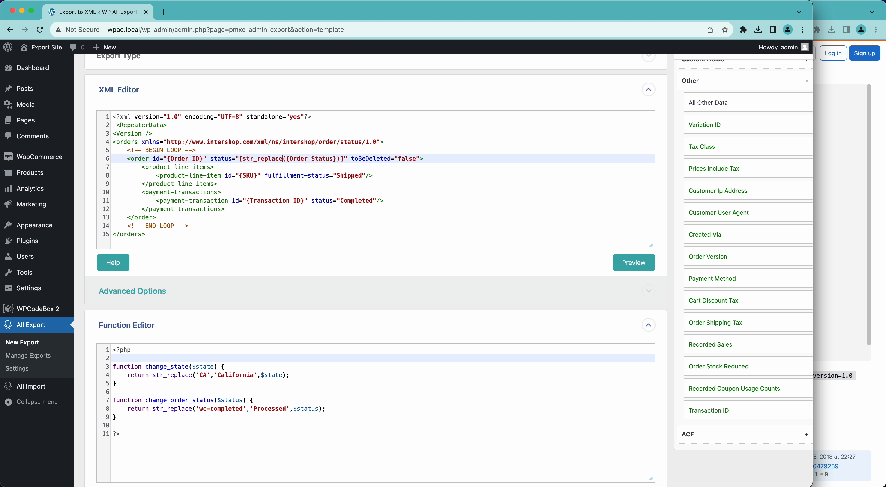
{"action": "type", "text": "'"}
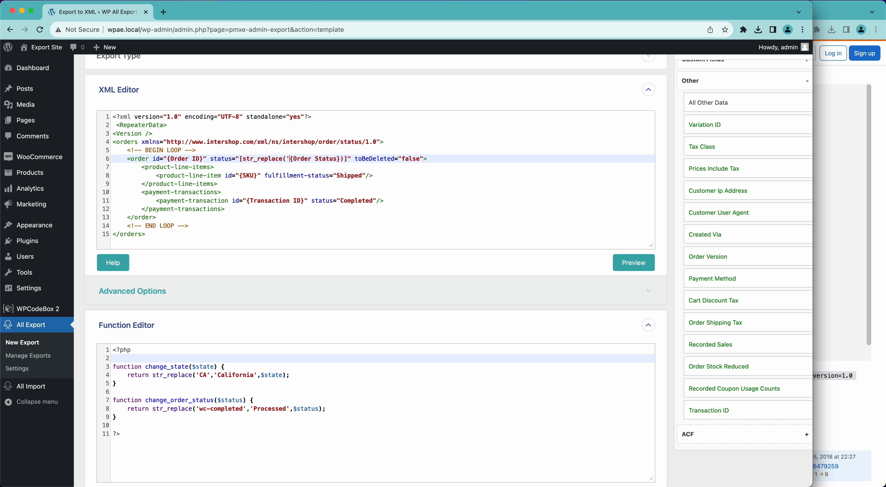
{"action": "type", "text": "wc-complate"}
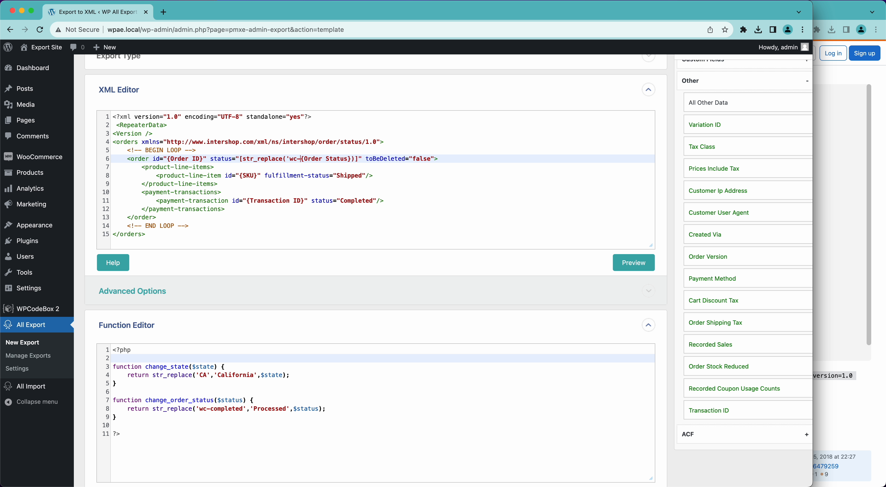
{"action": "key", "text": "BackSpace"}
{"action": "key", "text": "BackSpace"}
{"action": "key", "text": "BackSpace"}
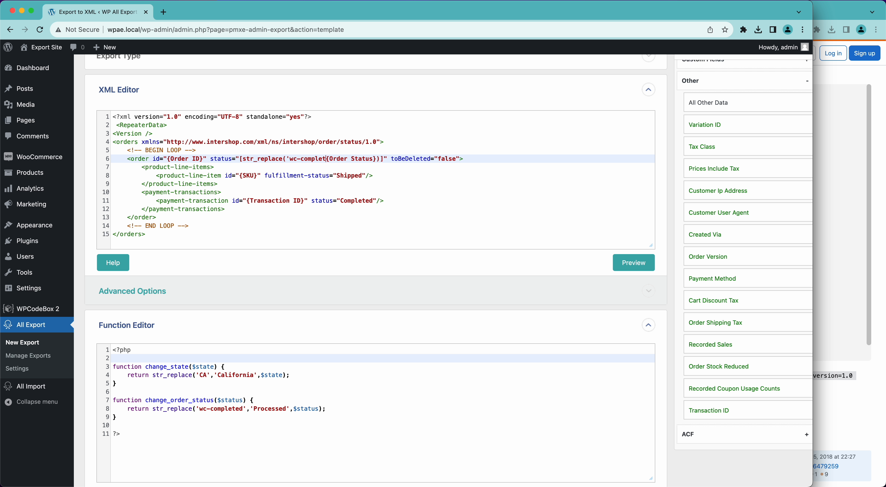
{"action": "type", "text": "eted','Pr"}
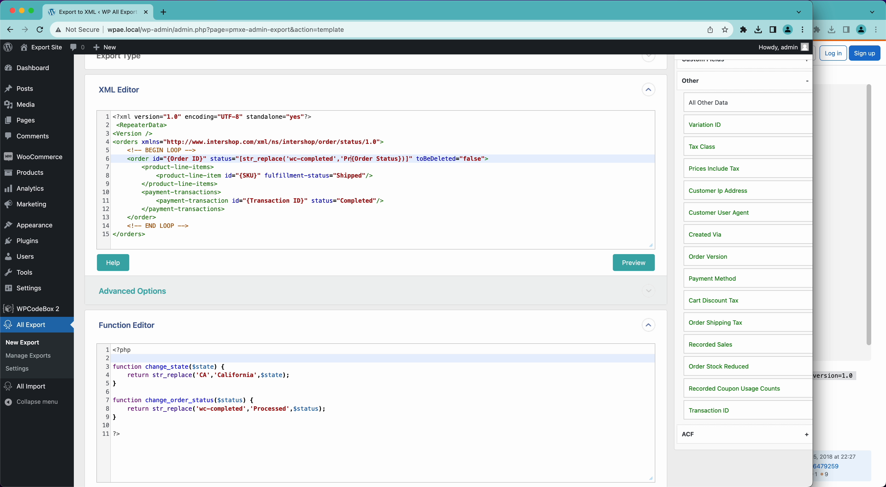
{"action": "type", "text": "ocessed"}
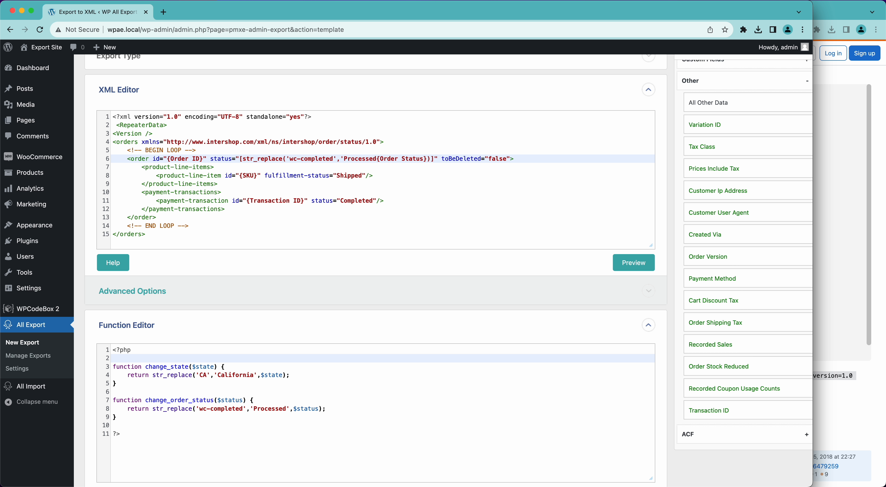
{"action": "type", "text": "',"}
{"action": "left_click", "coordinate": [626, 267]}
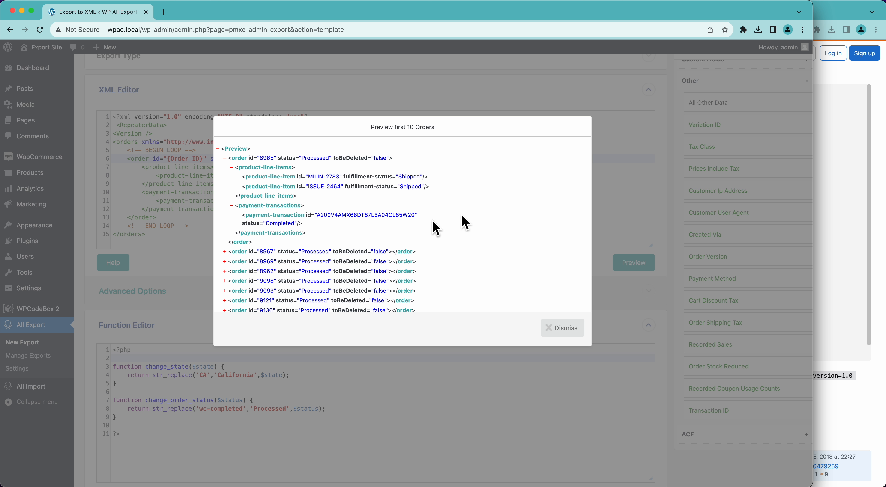
Step: Confirm the first 10 previewed orders show status Processed, then dismiss the preview
{"action": "left_click", "coordinate": [557, 330]}
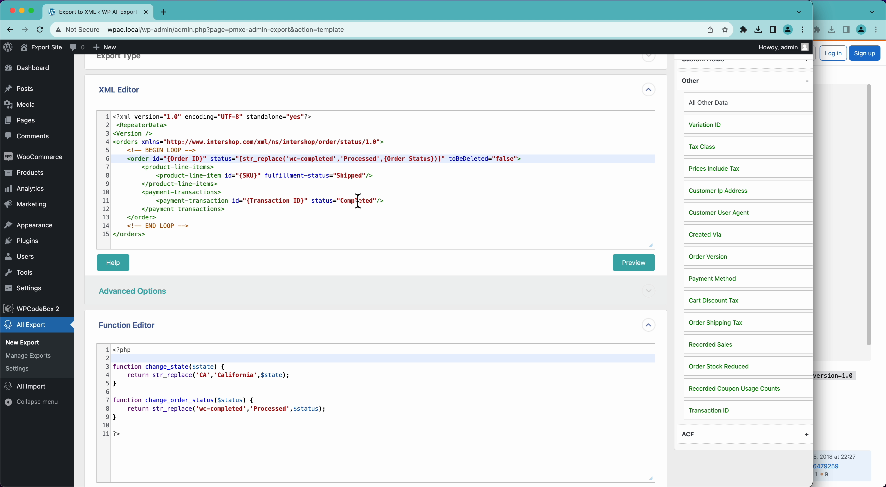
{"action": "scroll", "coordinate": [358, 201], "scroll_direction": "down", "scroll_amount": 5}
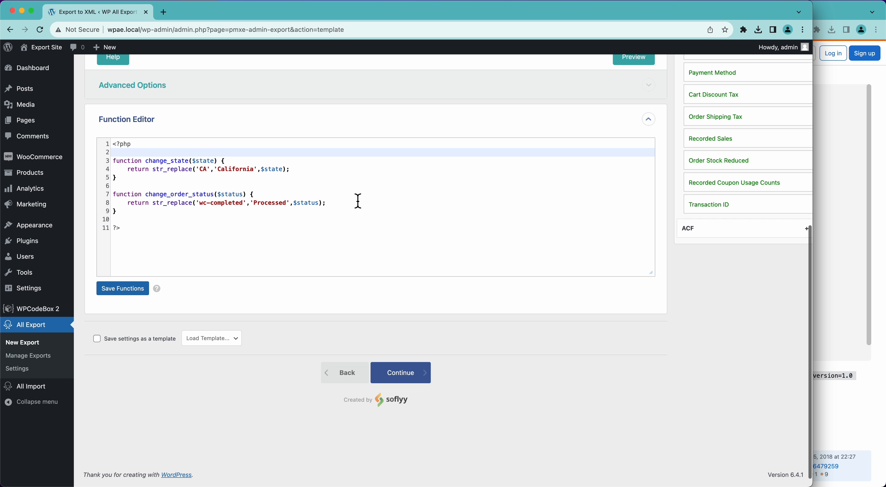
{"action": "scroll", "coordinate": [357, 201], "scroll_direction": "up", "scroll_amount": 10}
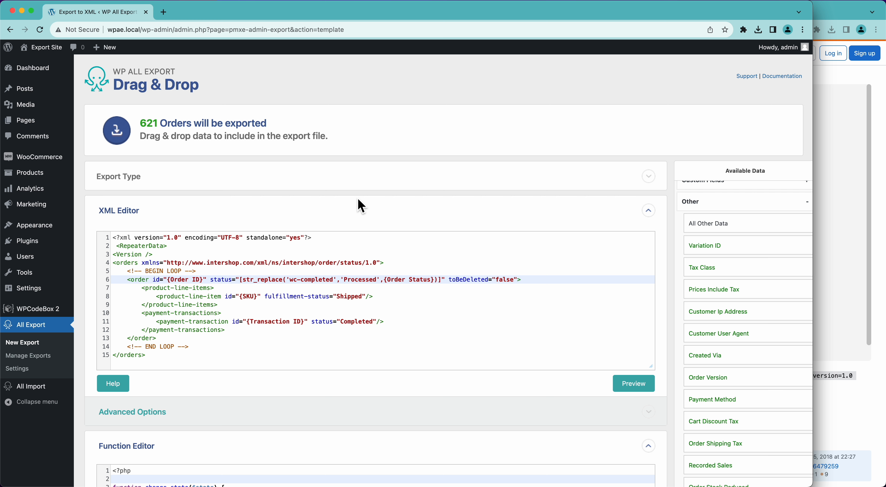
{"action": "scroll", "coordinate": [357, 201], "scroll_direction": "down", "scroll_amount": 10}
{"action": "scroll", "coordinate": [358, 202], "scroll_direction": "up", "scroll_amount": 6}
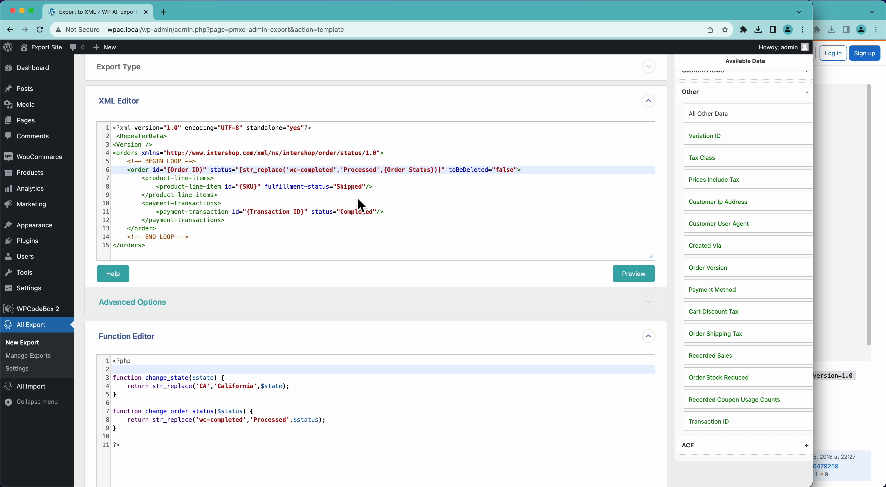
{"action": "left_click", "coordinate": [115, 278]}
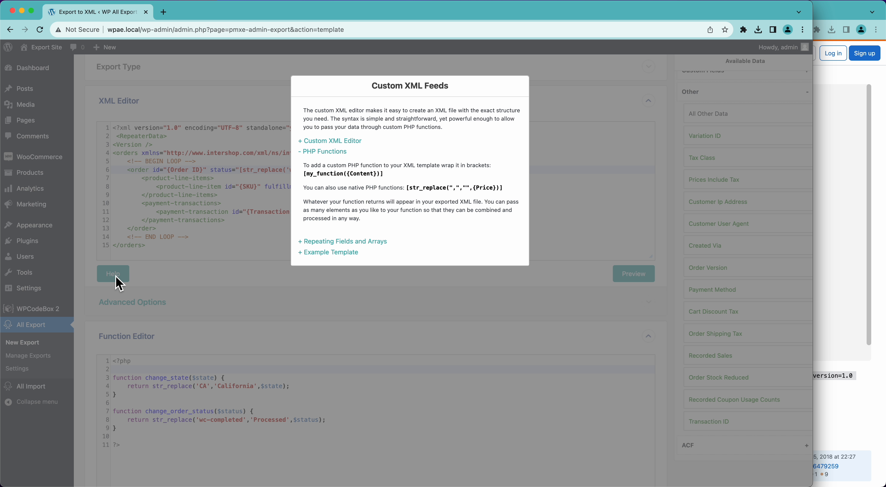
{"action": "left_click", "coordinate": [376, 242]}
{"action": "scroll", "coordinate": [382, 272], "scroll_direction": "down", "scroll_amount": 4}
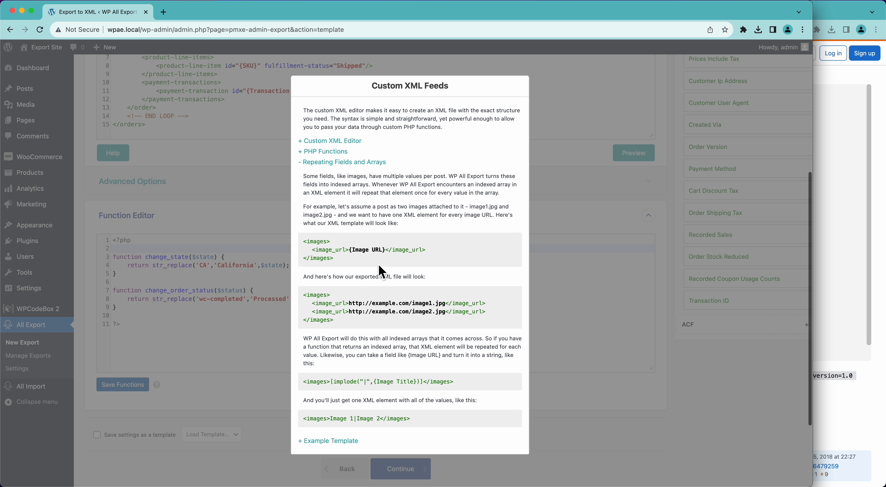
{"action": "left_click_drag", "start_coordinate": [321, 388], "coordinate": [468, 389]}
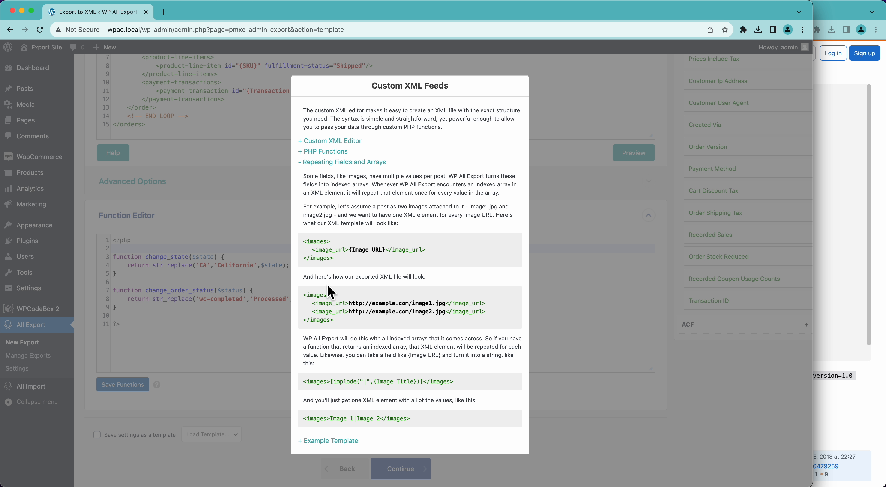
{"action": "left_click_drag", "start_coordinate": [313, 295], "coordinate": [355, 326]}
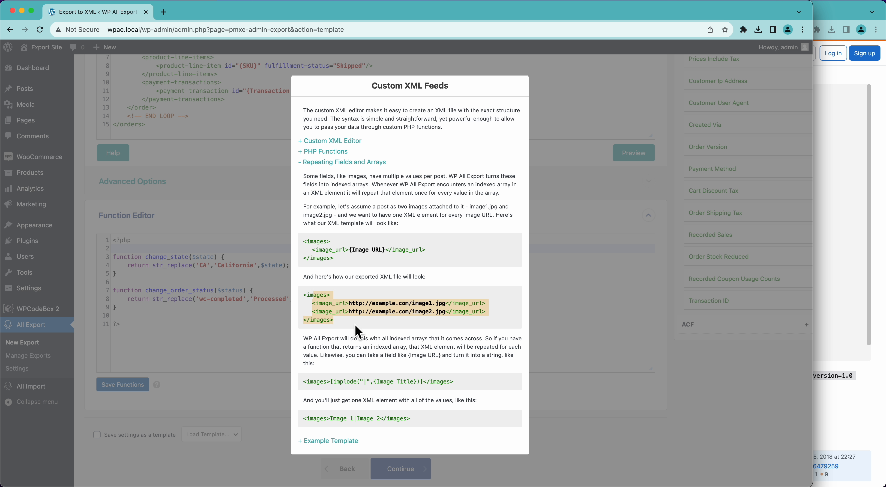
{"action": "left_click", "coordinate": [355, 326]}
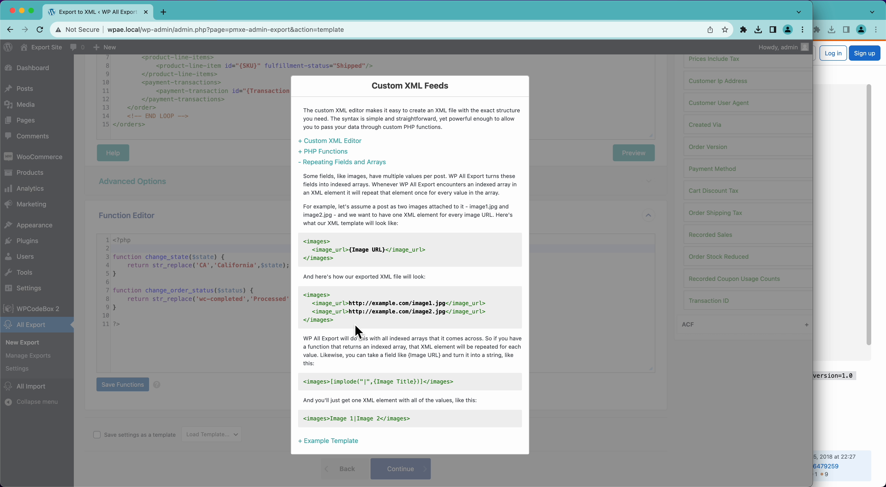
{"action": "left_click_drag", "start_coordinate": [317, 425], "coordinate": [401, 425]}
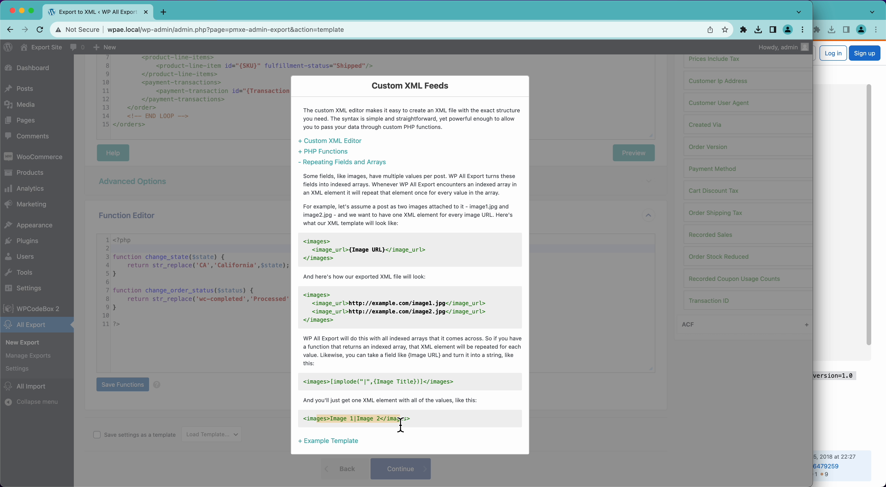
{"action": "left_click", "coordinate": [400, 425]}
{"action": "left_click_drag", "start_coordinate": [332, 383], "coordinate": [425, 387]}
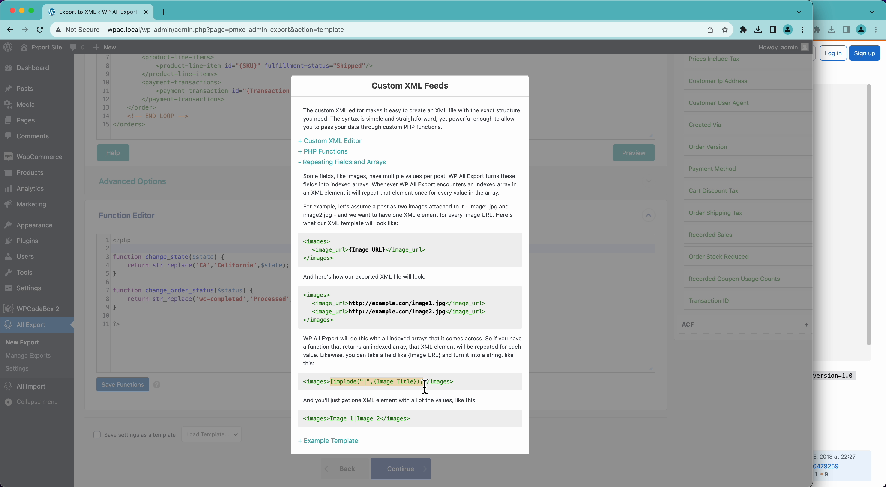
{"action": "left_click", "coordinate": [425, 387]}
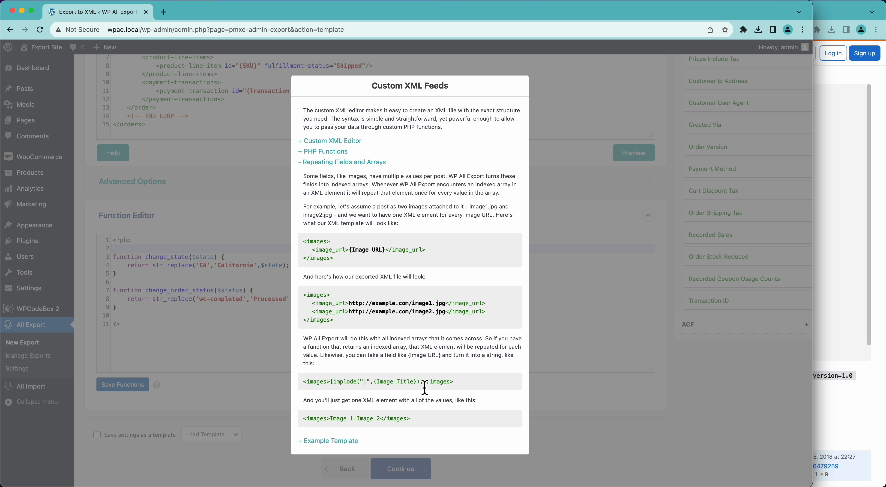
{"action": "scroll", "coordinate": [425, 387], "scroll_direction": "down", "scroll_amount": 3}
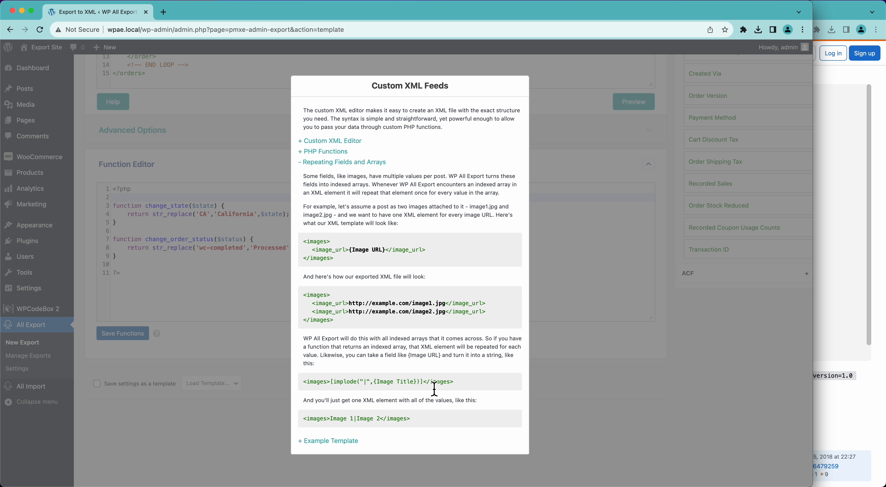
{"action": "left_click", "coordinate": [348, 442]}
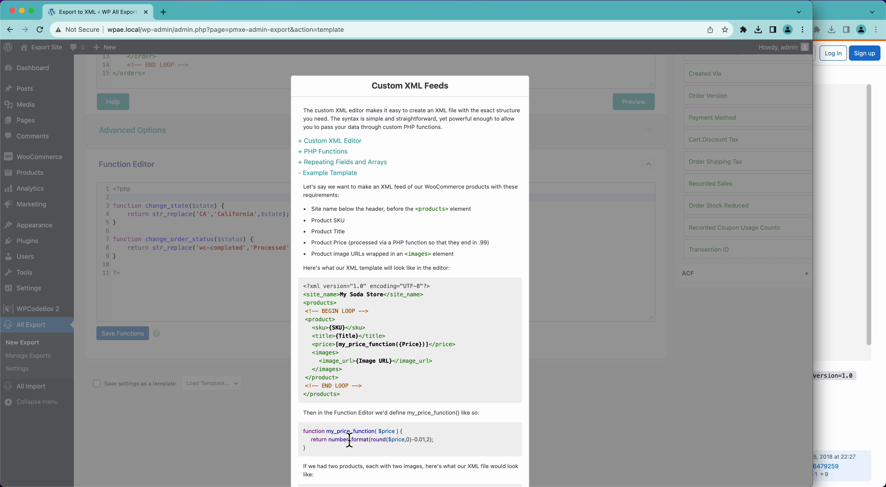
{"action": "scroll", "coordinate": [349, 440], "scroll_direction": "down", "scroll_amount": 10}
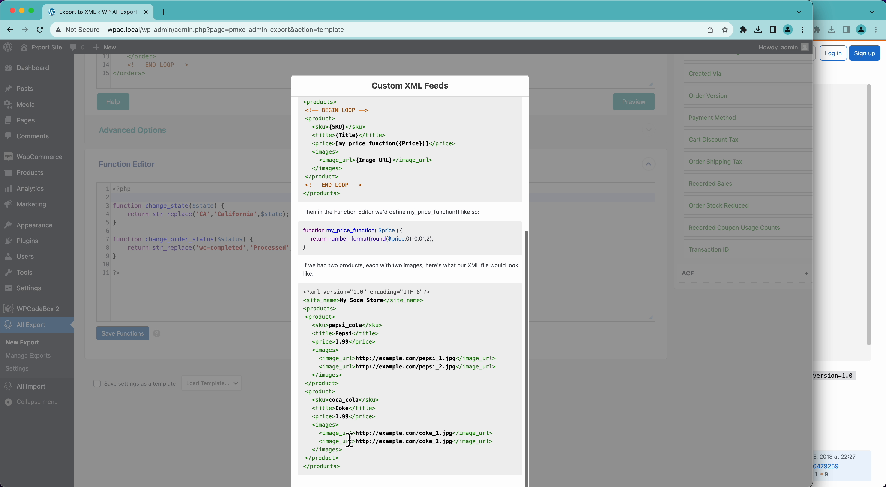
{"action": "scroll", "coordinate": [349, 440], "scroll_direction": "up", "scroll_amount": 4}
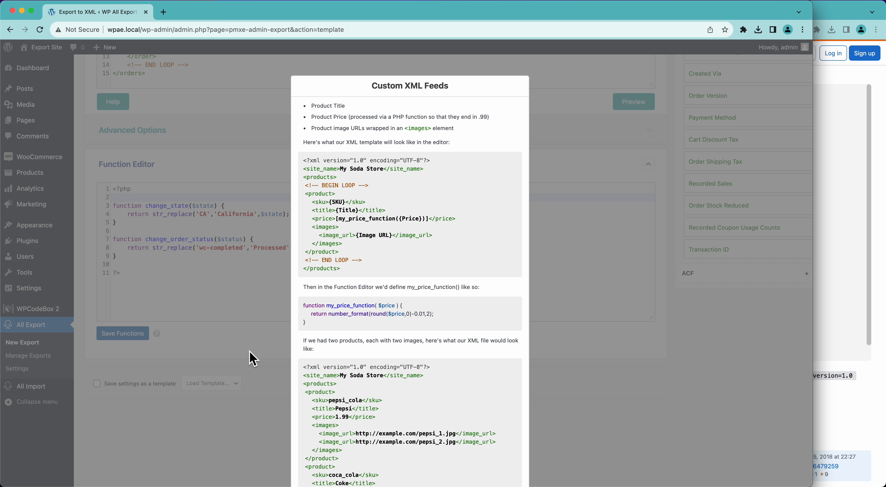
{"action": "scroll", "coordinate": [339, 361], "scroll_direction": "down", "scroll_amount": 3}
{"action": "scroll", "coordinate": [340, 363], "scroll_direction": "up", "scroll_amount": 7}
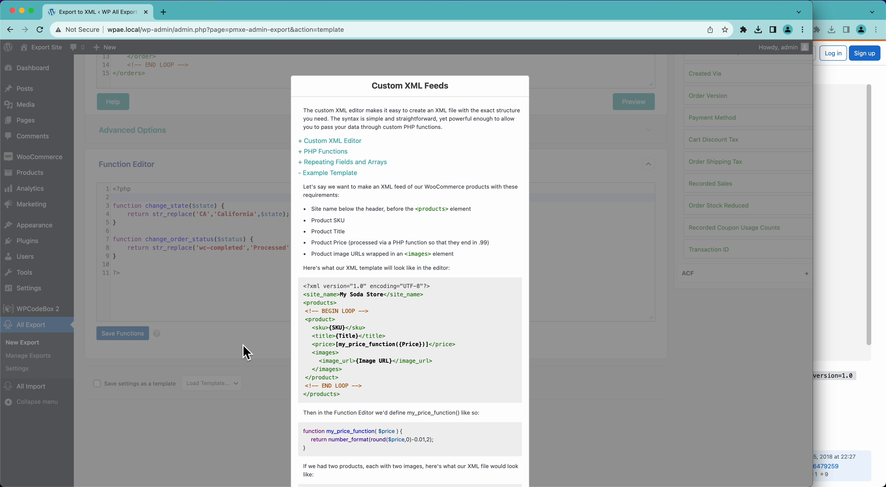
{"action": "left_click", "coordinate": [247, 353]}
{"action": "scroll", "coordinate": [246, 350], "scroll_direction": "up", "scroll_amount": 8}
{"action": "scroll", "coordinate": [245, 349], "scroll_direction": "down", "scroll_amount": 10}
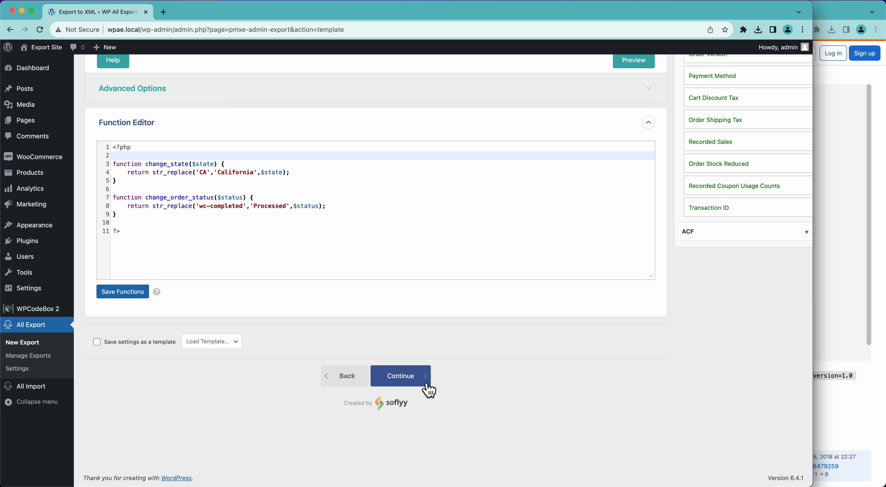
Step: Continue to Export Settings for the 621 orders and expand Scheduling Options
{"action": "left_click", "coordinate": [426, 386]}
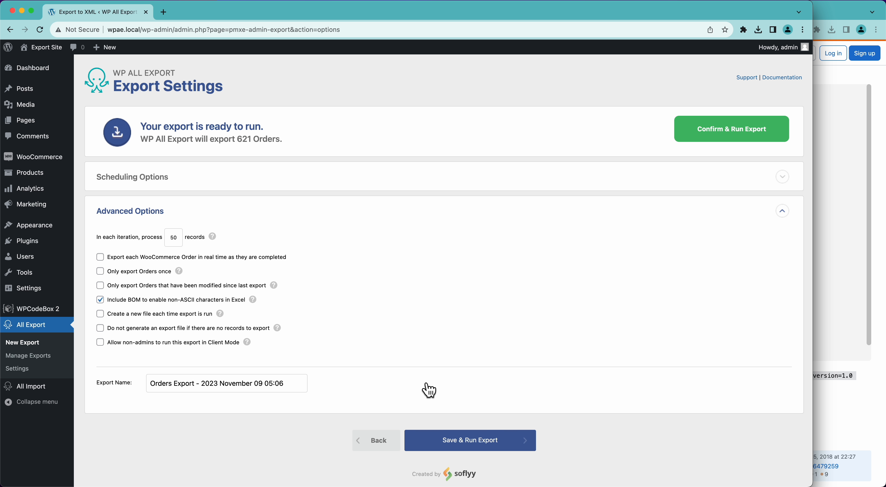
{"action": "left_click", "coordinate": [155, 177]}
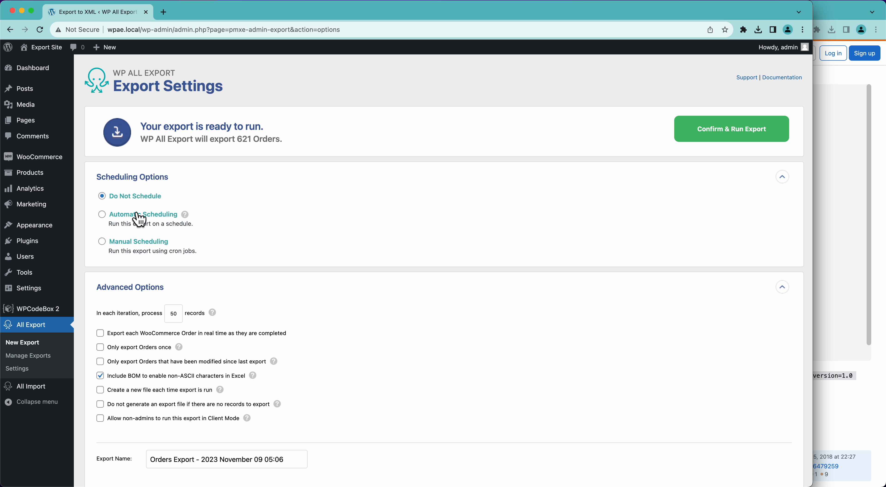
Step: Set the export to Manual Scheduling and select the full cron Trigger URL
{"action": "left_click", "coordinate": [132, 245]}
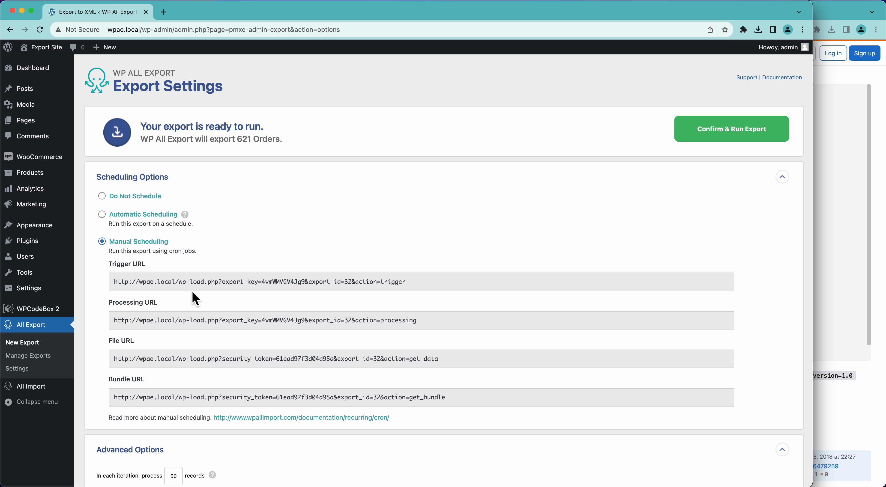
{"action": "left_click_drag", "start_coordinate": [151, 279], "coordinate": [277, 284]}
{"action": "triple_click", "coordinate": [277, 284]}
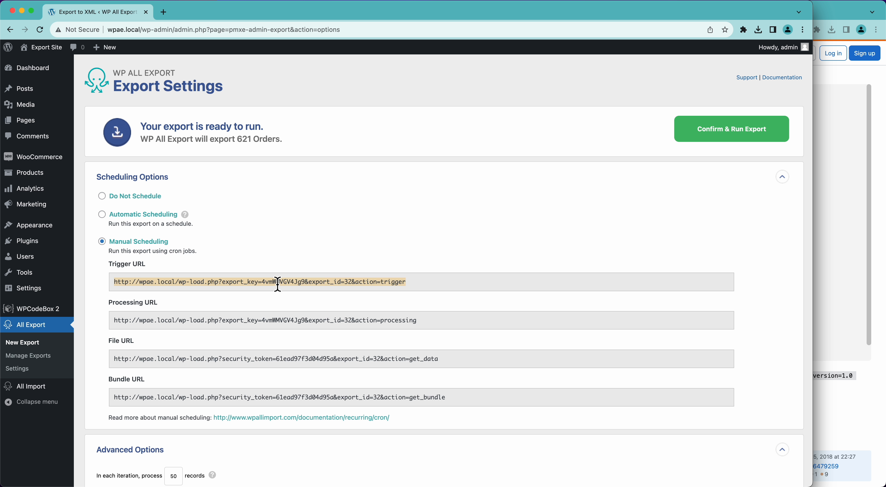
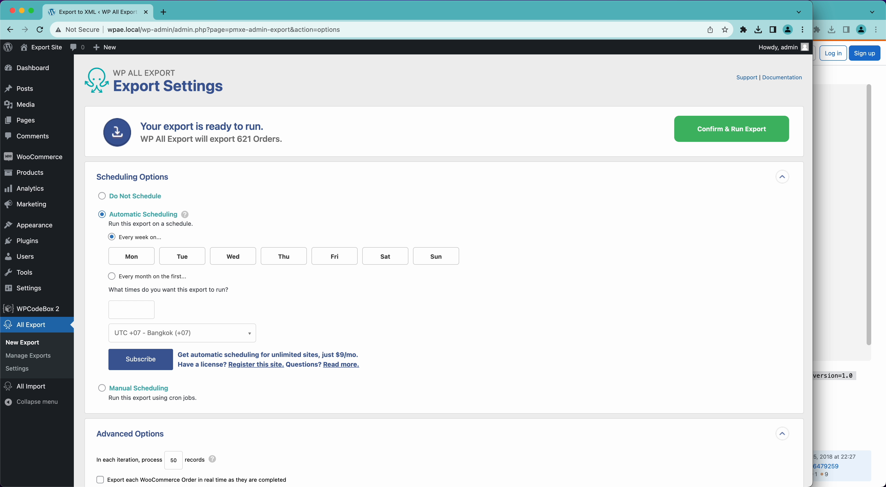
Step: Select all seven days, Monday through Sunday, as weekly run days
{"action": "left_click", "coordinate": [141, 259]}
{"action": "left_click", "coordinate": [182, 257]}
{"action": "left_click", "coordinate": [230, 263]}
{"action": "left_click", "coordinate": [287, 261]}
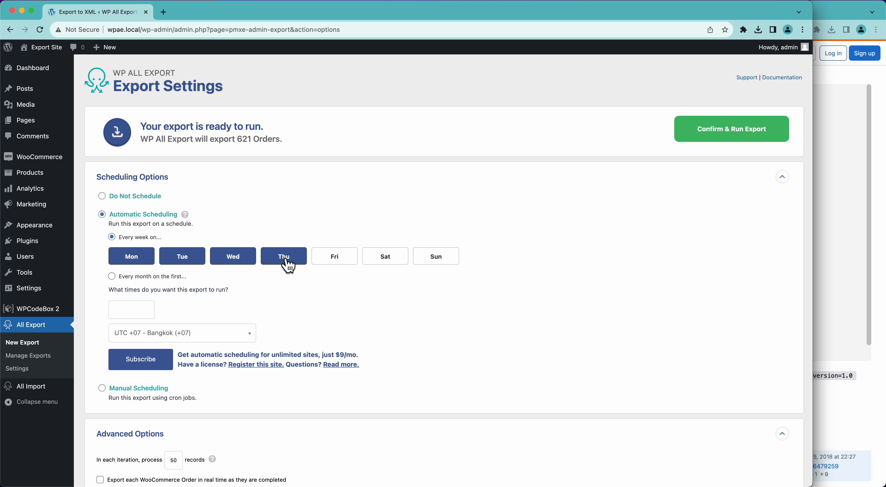
{"action": "left_click", "coordinate": [347, 264]}
{"action": "left_click", "coordinate": [381, 265]}
{"action": "left_click", "coordinate": [432, 265]}
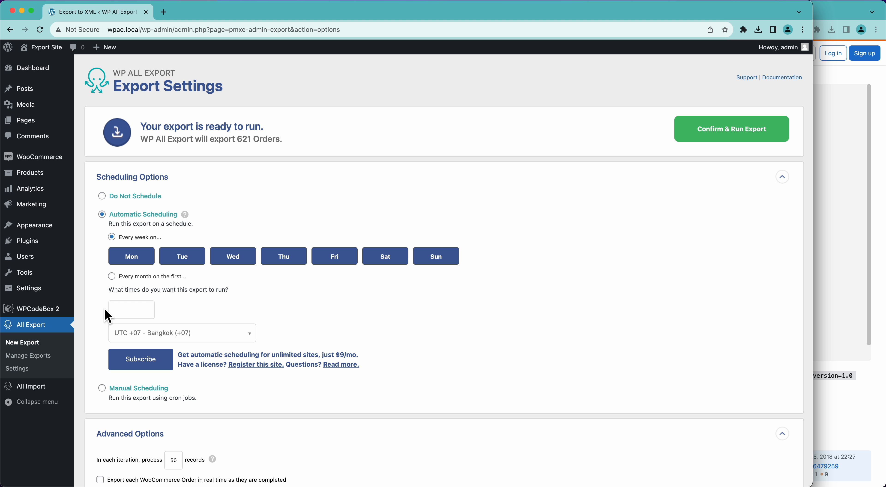
Step: Add two run times, 12:00am and 12:00pm
{"action": "left_click", "coordinate": [128, 311]}
{"action": "left_click", "coordinate": [133, 324]}
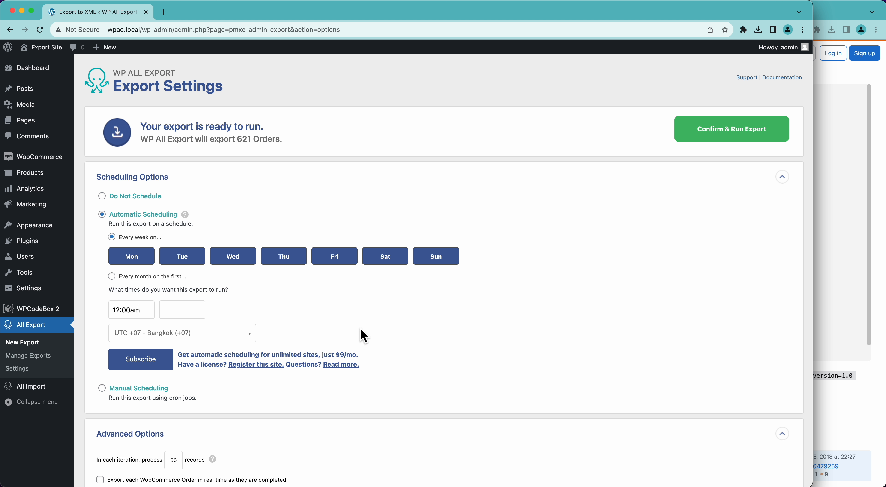
{"action": "left_click", "coordinate": [184, 315]}
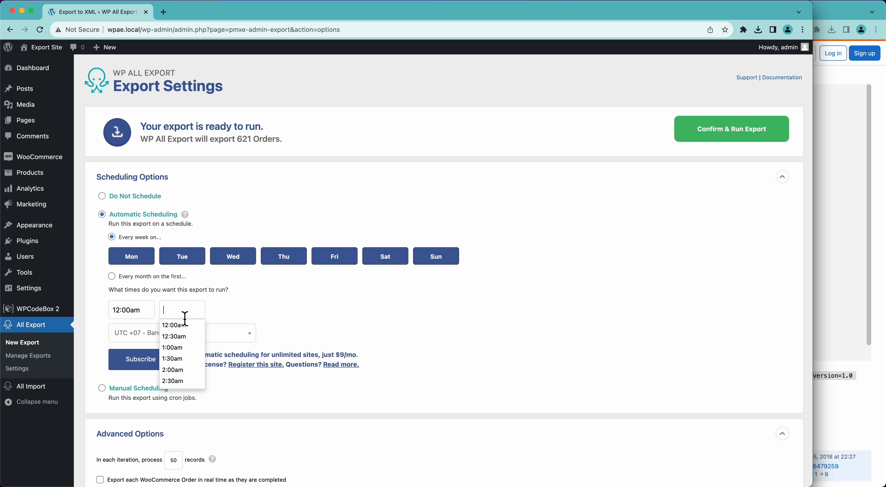
{"action": "type", "text": "12:00pm"}
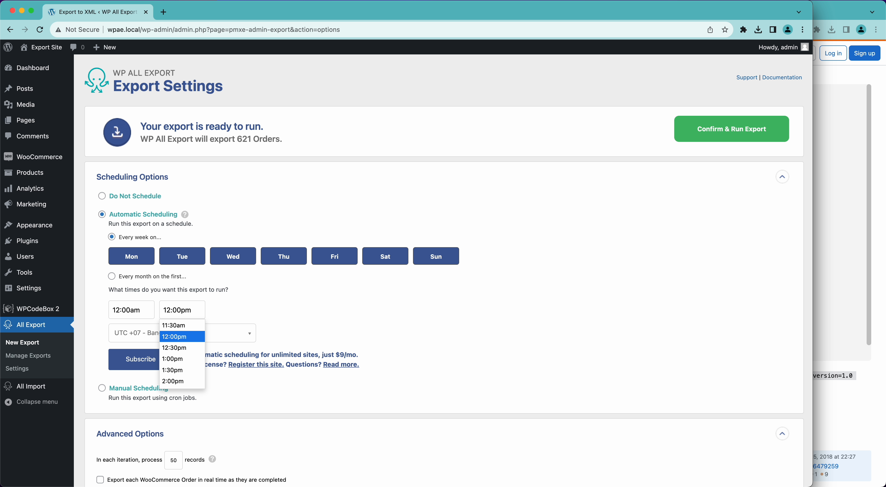
{"action": "left_click", "coordinate": [176, 337]}
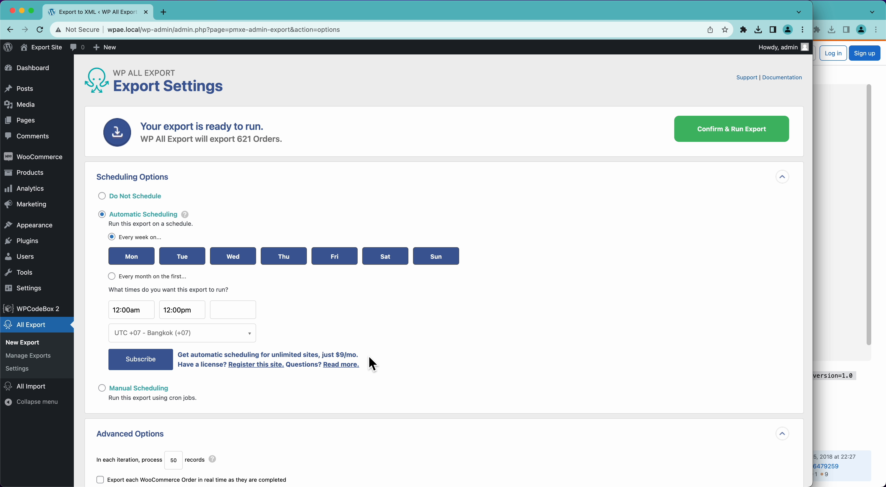
Step: Switch to Manual Scheduling and highlight the export key in the Processing URL
{"action": "left_click", "coordinate": [139, 387]}
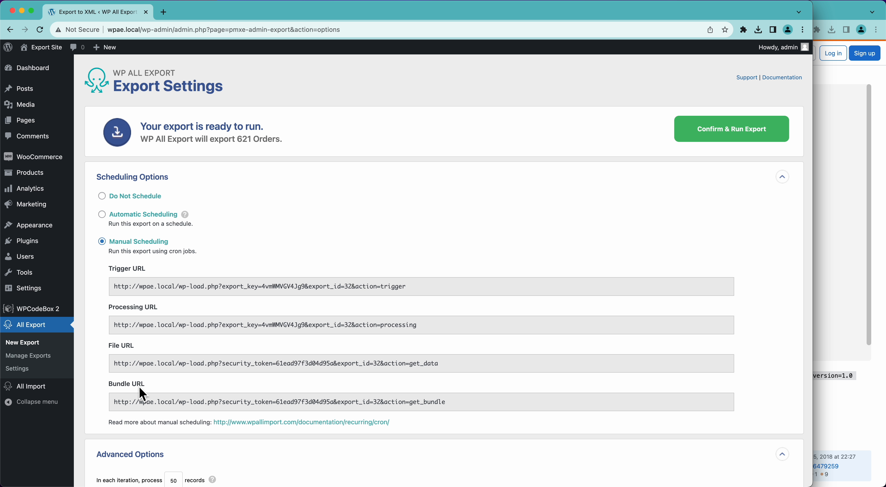
{"action": "left_click_drag", "start_coordinate": [132, 322], "coordinate": [257, 321]}
{"action": "left_click", "coordinate": [258, 322]}
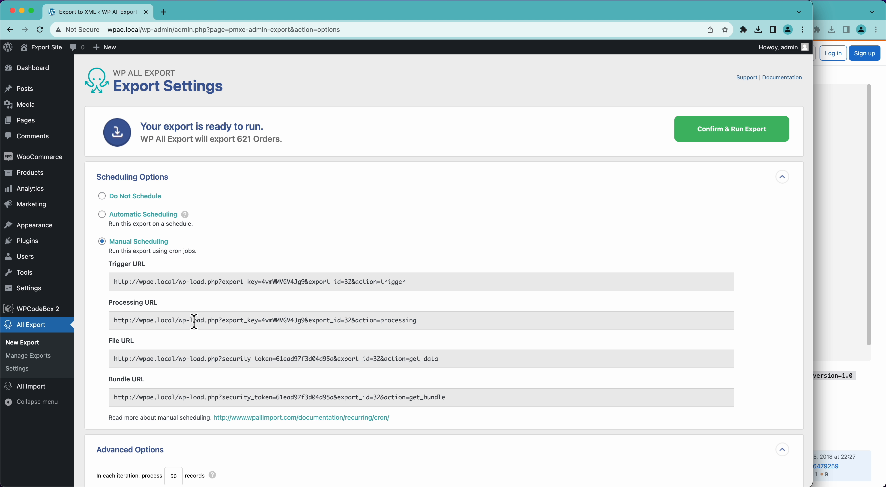
{"action": "left_click_drag", "start_coordinate": [193, 323], "coordinate": [329, 323]}
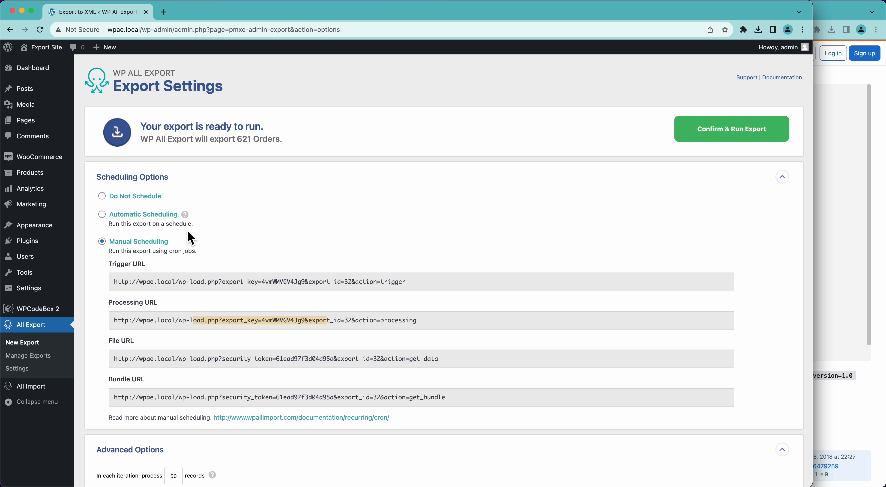
Step: Review Automatic Scheduling's $9 monthly unlimited-sites offer, then reselect Manual Scheduling
{"action": "left_click", "coordinate": [169, 217]}
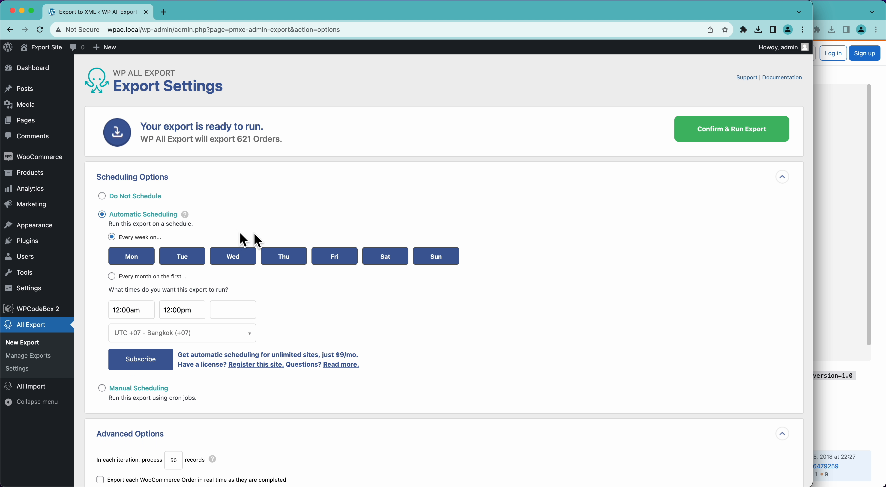
{"action": "left_click_drag", "start_coordinate": [335, 361], "coordinate": [347, 360]}
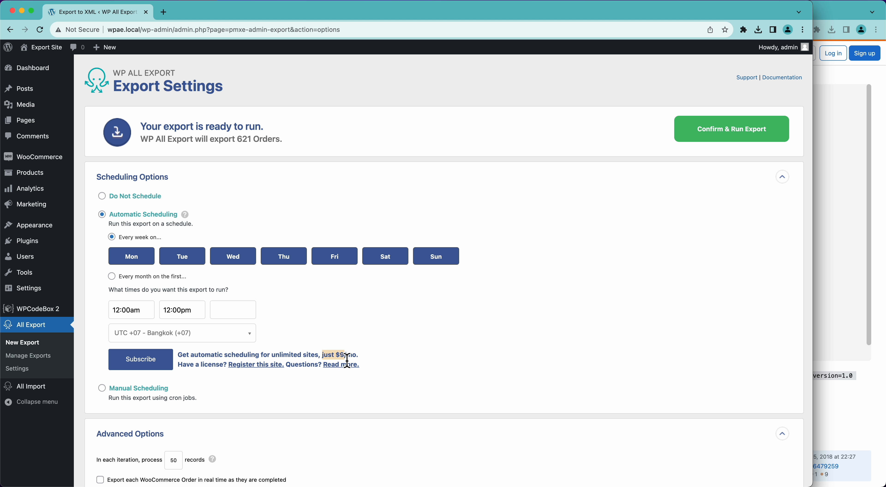
{"action": "left_click", "coordinate": [347, 360]}
{"action": "left_click_drag", "start_coordinate": [228, 358], "coordinate": [294, 361]}
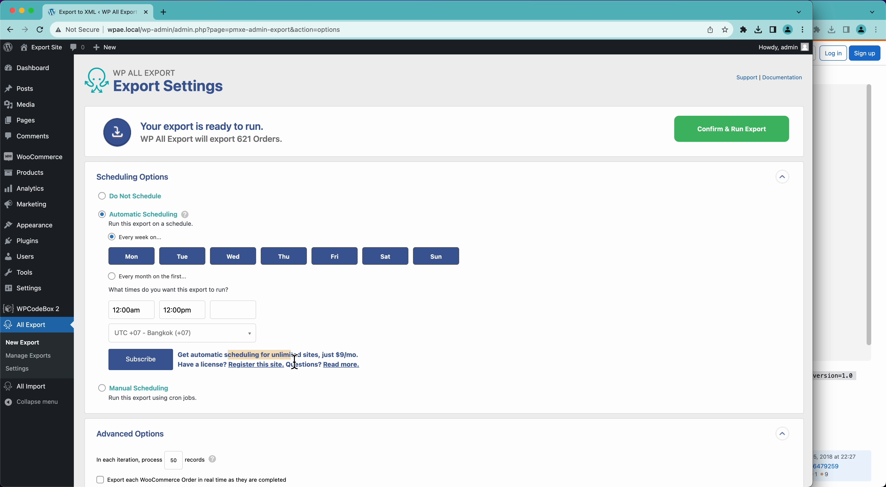
{"action": "left_click", "coordinate": [295, 361]}
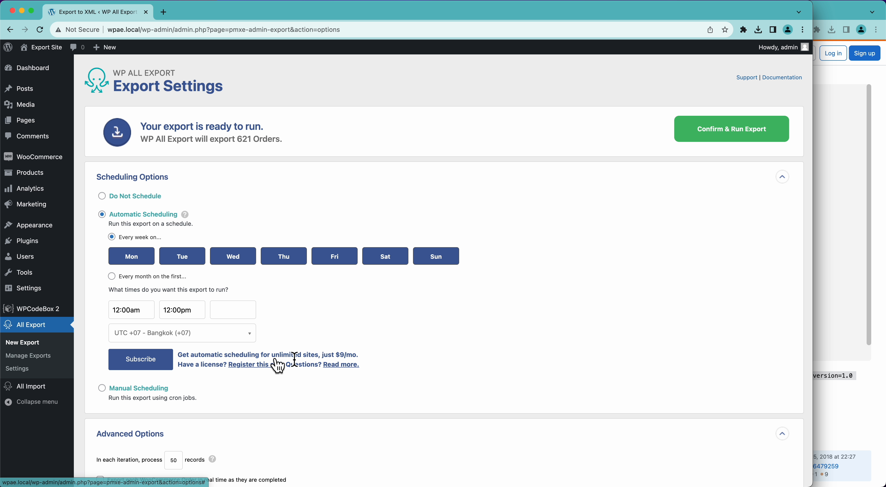
{"action": "left_click", "coordinate": [163, 392]}
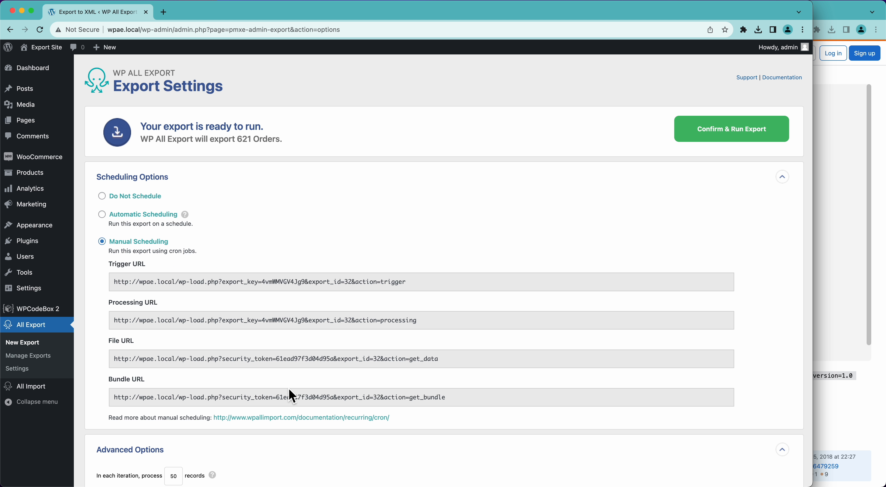
Step: Choose Do Not Schedule, and toggle real-time export of each completed order on, then off
{"action": "left_click", "coordinate": [103, 201]}
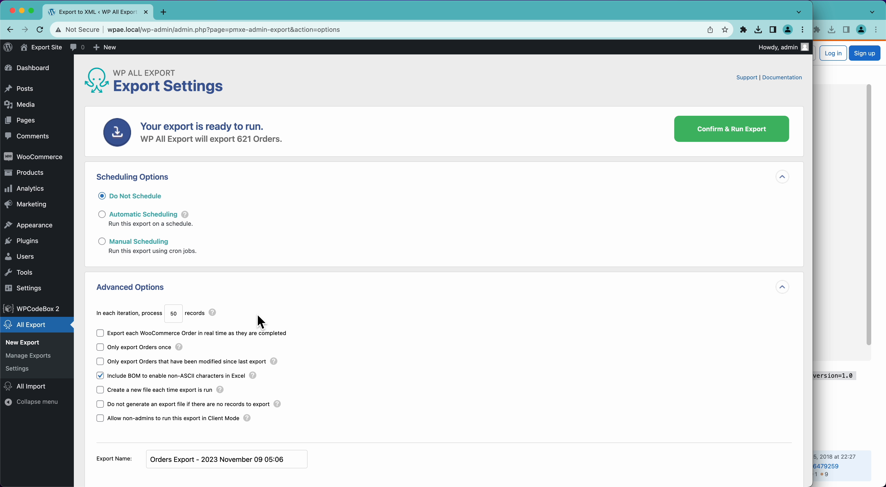
{"action": "left_click", "coordinate": [227, 333]}
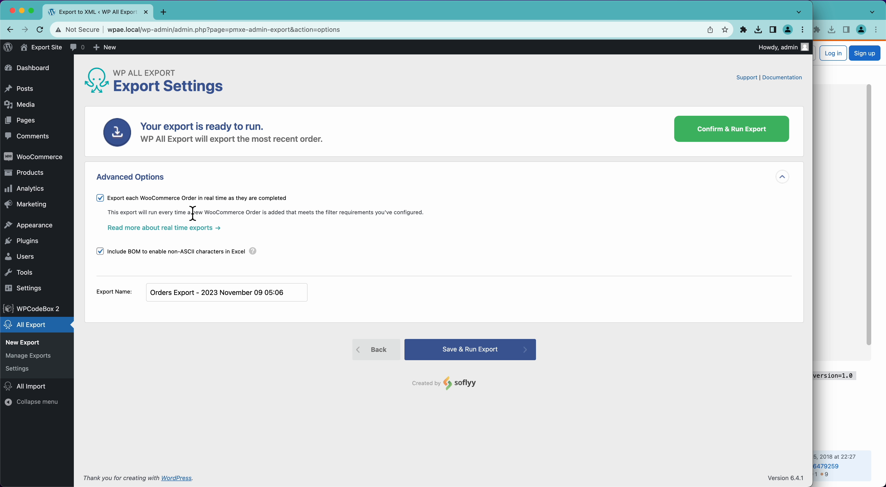
{"action": "left_click", "coordinate": [196, 200]}
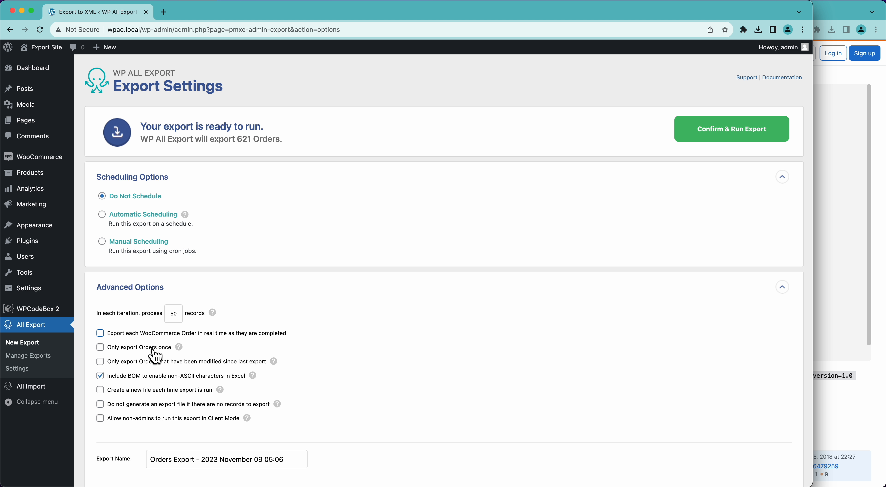
Step: Under Automatic Scheduling, clear Tuesday through Sunday and delete the 12:00pm run time
{"action": "left_click", "coordinate": [138, 217]}
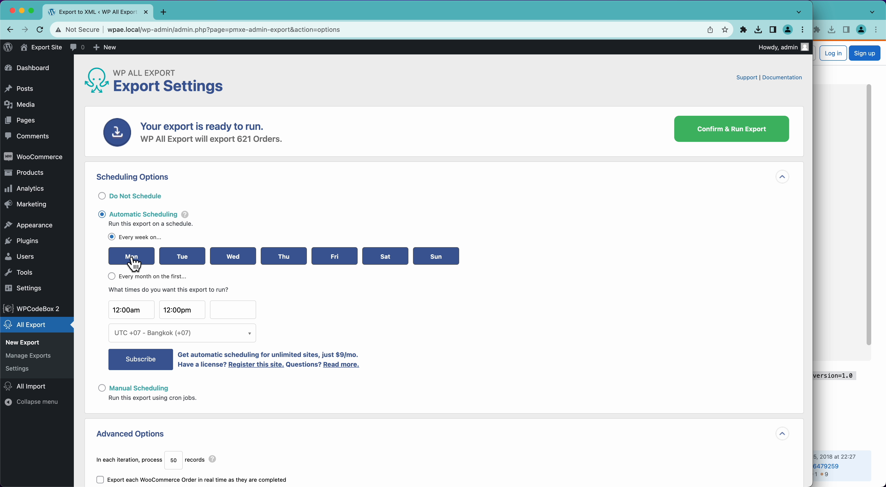
{"action": "left_click", "coordinate": [181, 263]}
{"action": "left_click", "coordinate": [237, 269]}
{"action": "left_click", "coordinate": [283, 270]}
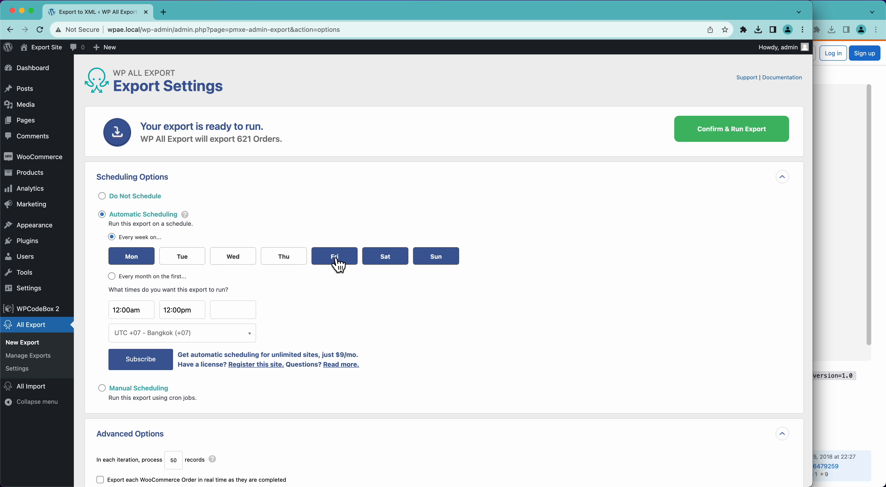
{"action": "left_click", "coordinate": [338, 267]}
{"action": "left_click", "coordinate": [392, 263]}
{"action": "left_click", "coordinate": [435, 263]}
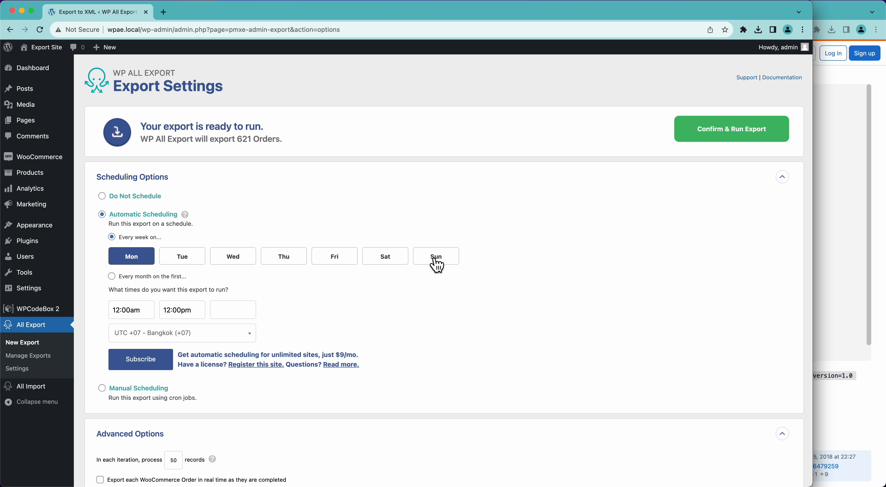
{"action": "triple_click", "coordinate": [195, 311]}
{"action": "key", "text": "BackSpace"}
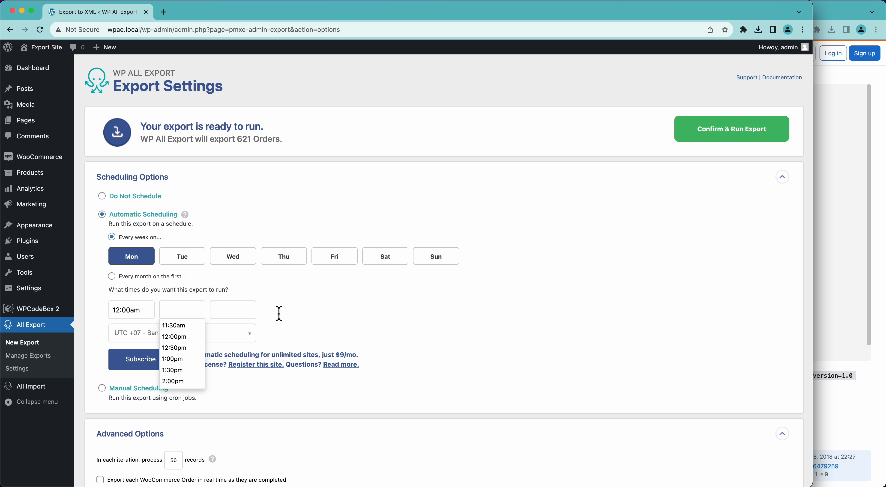
{"action": "left_click", "coordinate": [359, 318]}
{"action": "scroll", "coordinate": [154, 313], "scroll_direction": "down", "scroll_amount": 3}
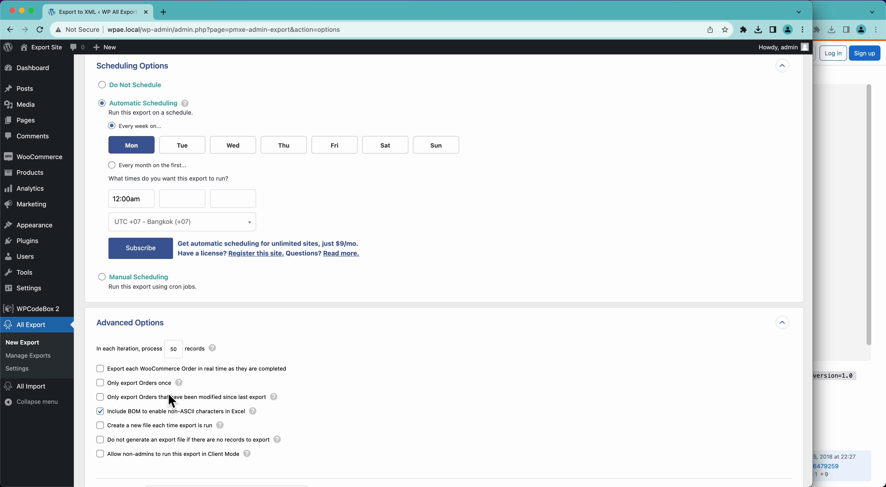
Step: Re-add Tuesday through Sunday to the run days
{"action": "left_click", "coordinate": [182, 145]}
{"action": "left_click", "coordinate": [233, 145]}
{"action": "left_click", "coordinate": [284, 145]}
{"action": "left_click", "coordinate": [332, 147]}
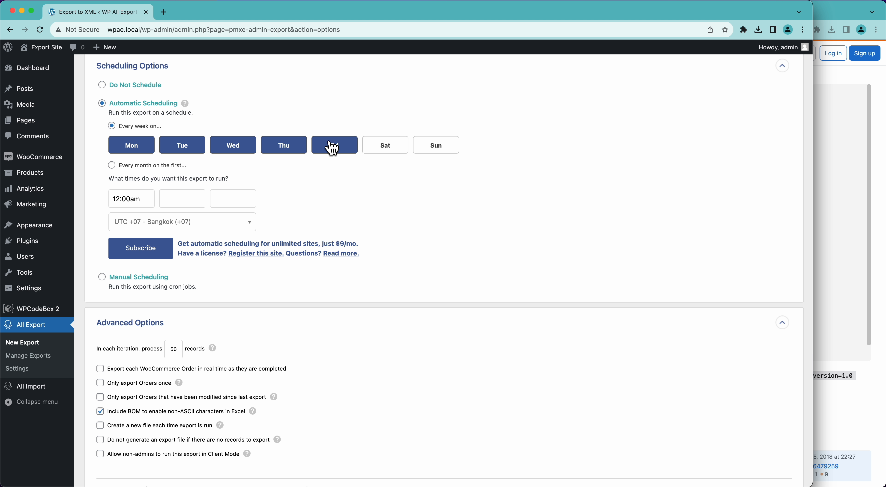
{"action": "left_click", "coordinate": [385, 148]}
{"action": "left_click", "coordinate": [436, 147]}
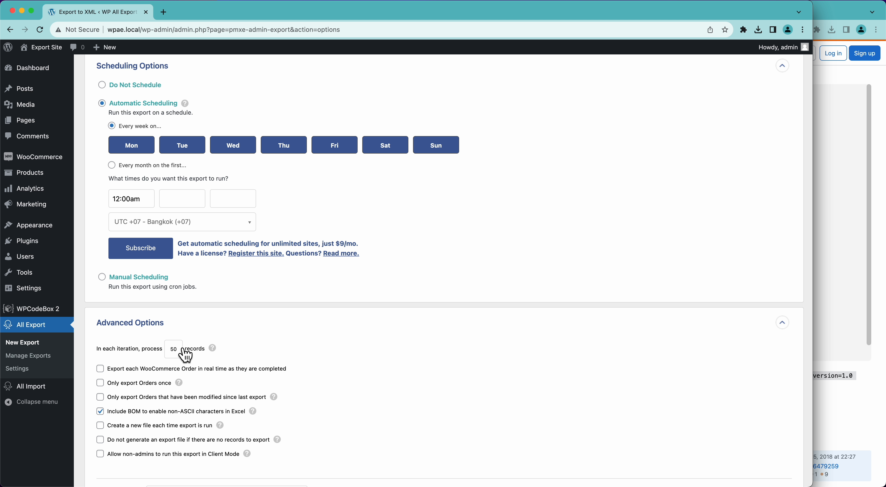
Step: Toggle 'Only export Orders once' on and off, then select Do Not Schedule
{"action": "left_click", "coordinate": [100, 382]}
{"action": "scroll", "coordinate": [345, 382], "scroll_direction": "down", "scroll_amount": 3}
{"action": "left_click", "coordinate": [137, 324]}
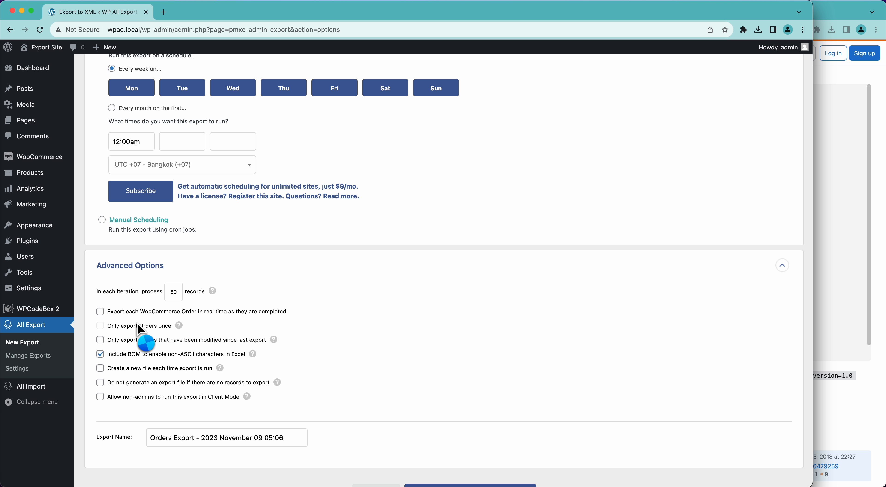
{"action": "scroll", "coordinate": [113, 331], "scroll_direction": "up", "scroll_amount": 5}
{"action": "left_click", "coordinate": [102, 144]}
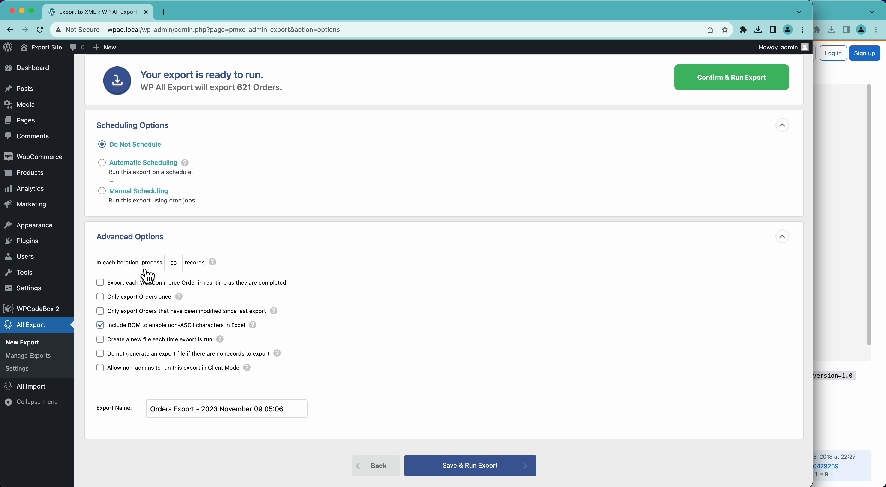
Step: Toggle 'Create a new file each time export is run' on and off, then enable non-admin Client Mode
{"action": "scroll", "coordinate": [148, 277], "scroll_direction": "down", "scroll_amount": 3}
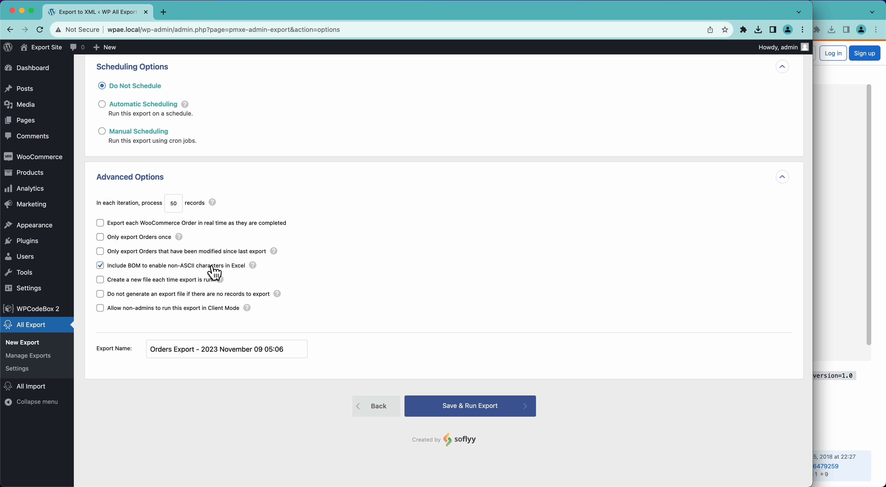
{"action": "left_click", "coordinate": [117, 286]}
{"action": "left_click", "coordinate": [181, 283]}
{"action": "left_click", "coordinate": [202, 310]}
Step: In All Export Settings in a new tab, grant the Editor role Client Mode access, then return
{"action": "left_click", "coordinate": [33, 369], "text": "super"}
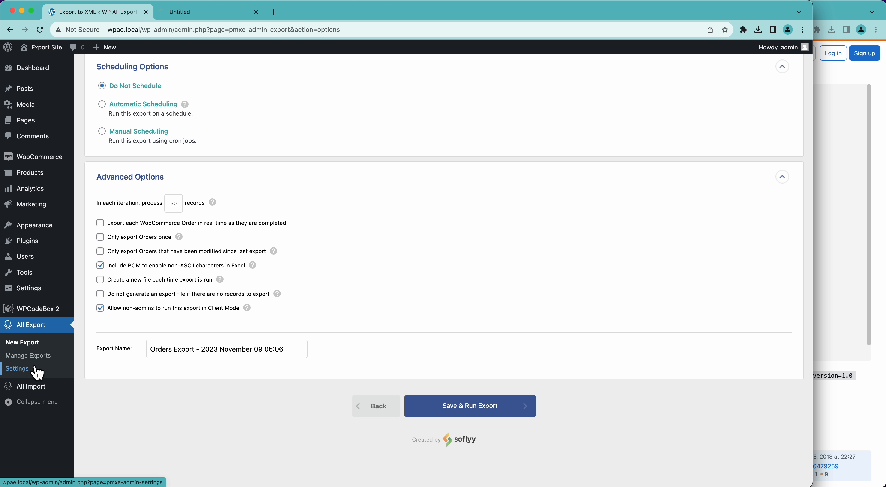
{"action": "left_click", "coordinate": [215, 14]}
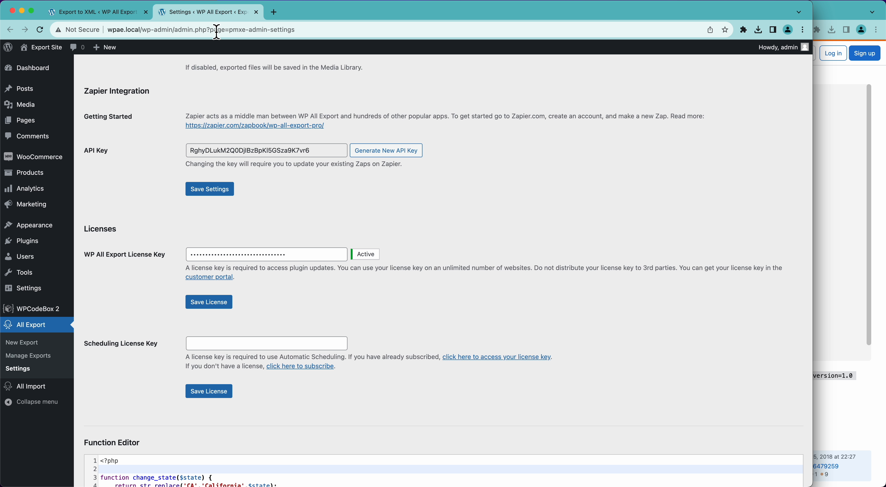
{"action": "scroll", "coordinate": [152, 343], "scroll_direction": "down", "scroll_amount": 10}
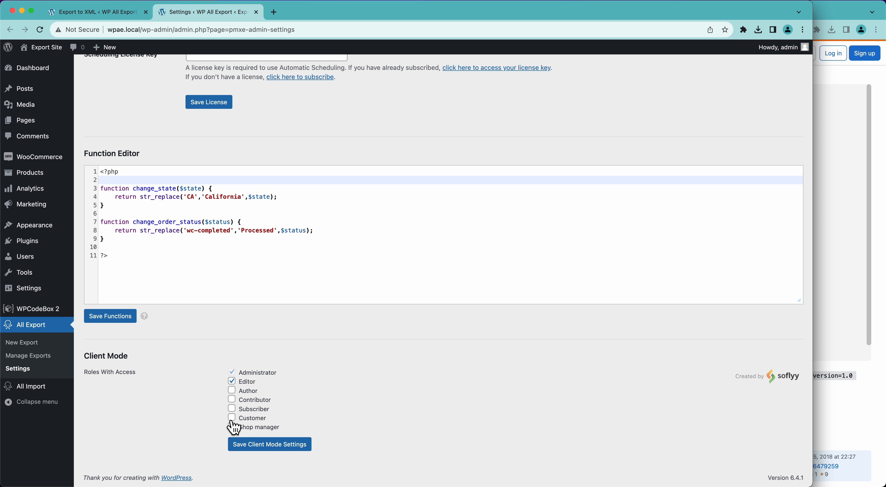
{"action": "left_click", "coordinate": [232, 382]}
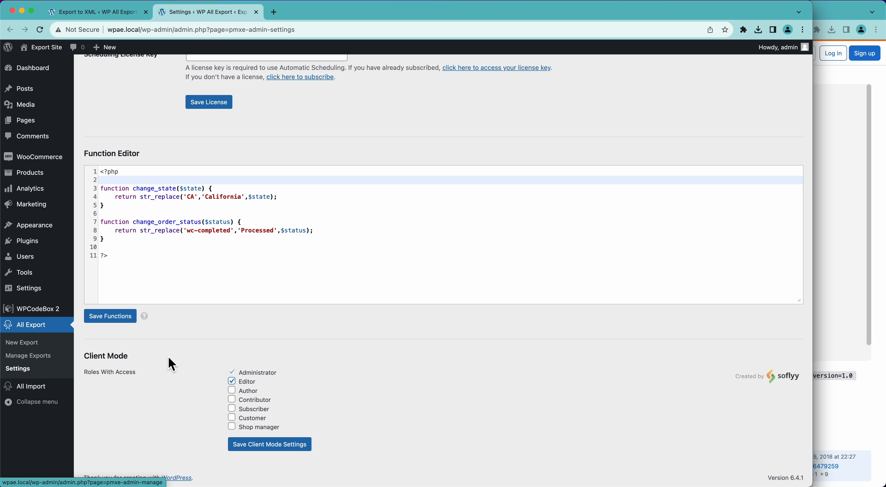
{"action": "left_click", "coordinate": [117, 17]}
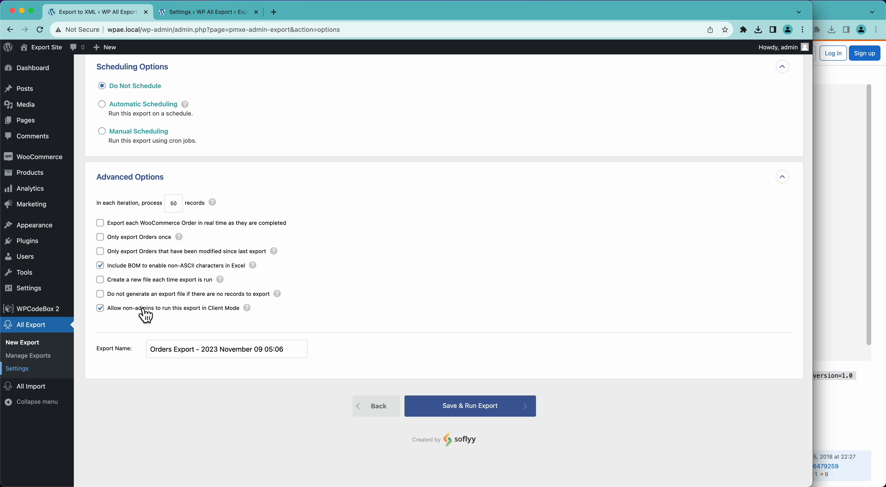
Step: Turn Client Mode off, rename the export 'My Custom XML Feed', then save and run it
{"action": "left_click", "coordinate": [211, 310]}
{"action": "scroll", "coordinate": [399, 317], "scroll_direction": "up", "scroll_amount": 5}
{"action": "scroll", "coordinate": [399, 317], "scroll_direction": "down", "scroll_amount": 5}
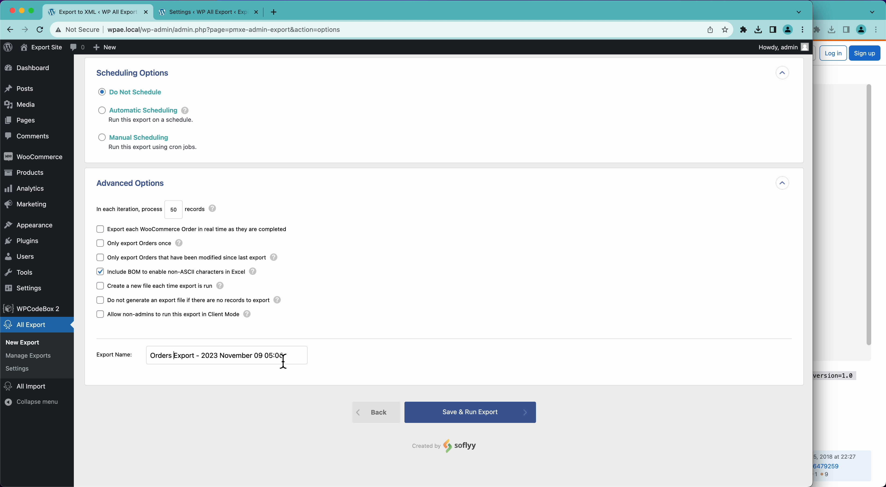
{"action": "triple_click", "coordinate": [185, 363]}
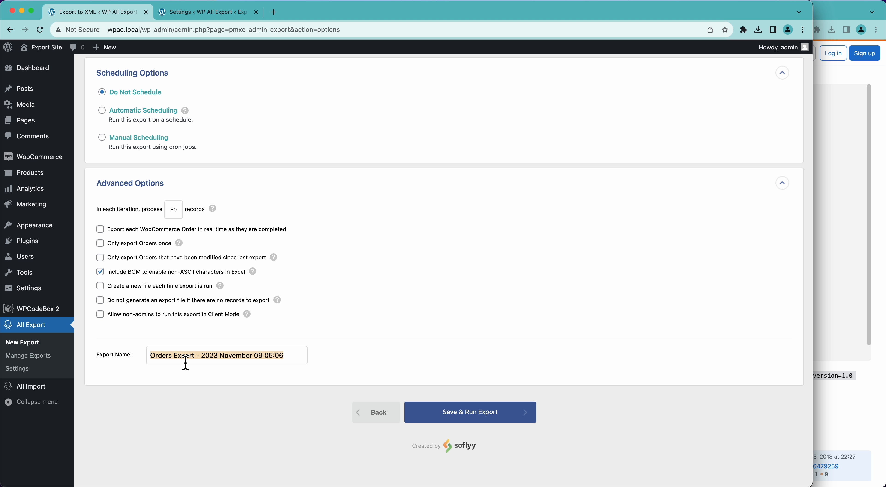
{"action": "type", "text": "My"}
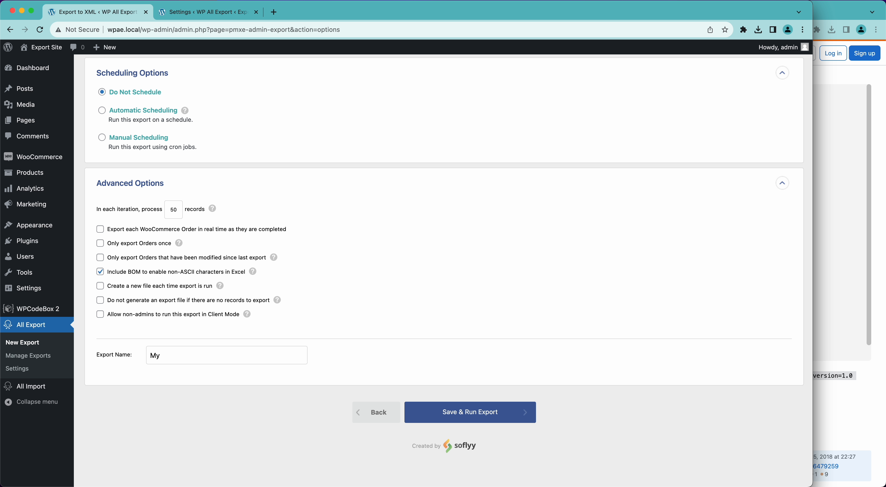
{"action": "type", "text": " Custom XML Feed"}
{"action": "left_click", "coordinate": [508, 424]}
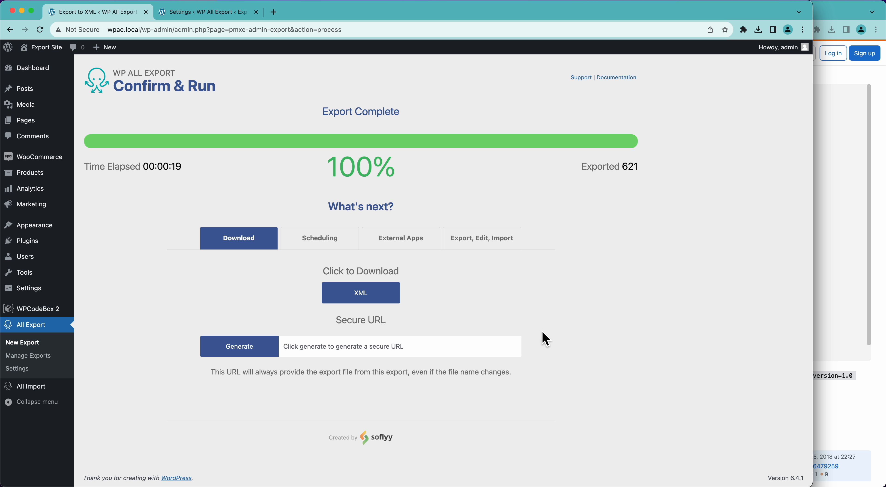
Step: Download the exported XML file and generate its secure URL
{"action": "left_click", "coordinate": [396, 298]}
{"action": "left_click", "coordinate": [260, 351]}
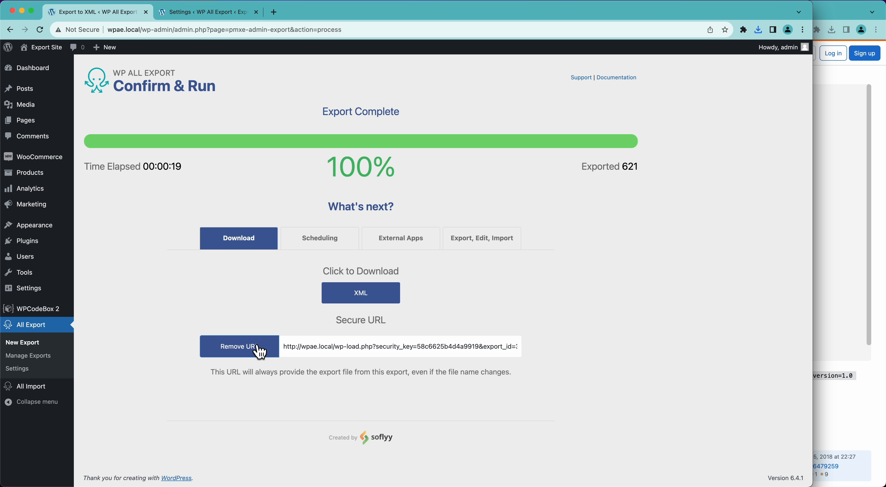
{"action": "left_click", "coordinate": [308, 350]}
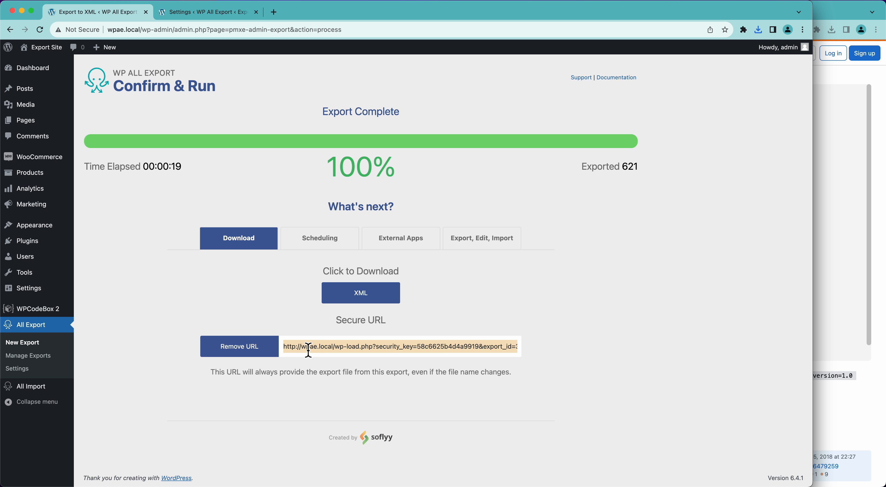
Step: Load the secure feed URL in a new browser tab, then bring the downloaded file's editor forward
{"action": "key", "text": "super+t"}
{"action": "type", "text": "http://wpae.local/wp-load.php?security_key=58c6625b4d4a9919&export_id=32&action=get_data"}
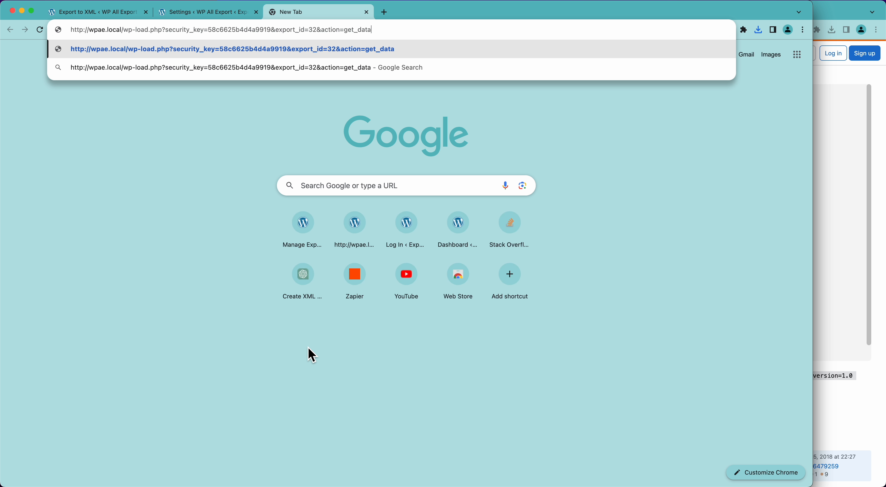
{"action": "key", "text": "Return"}
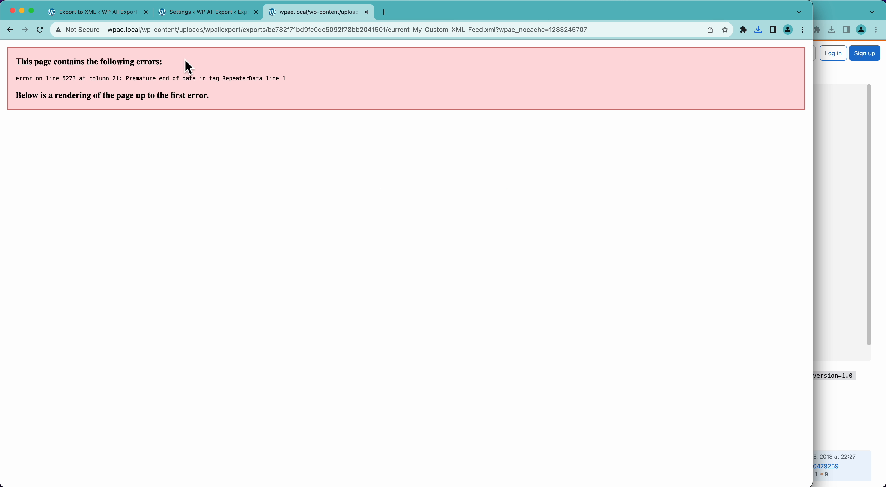
{"action": "left_click_drag", "start_coordinate": [320, 0], "coordinate": [213, 11]}
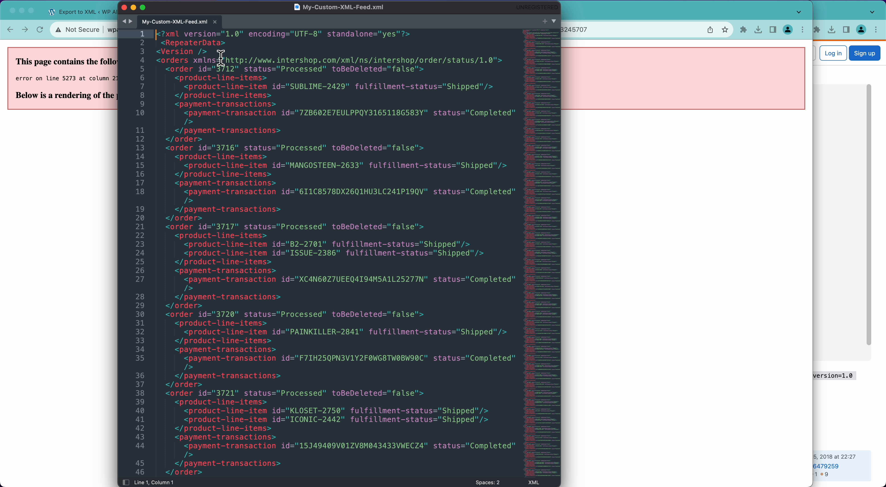
Step: Select the stray <RepeaterData> and <Version /> lines 2–3 in Sublime Text, then return to the browser
{"action": "left_click_drag", "start_coordinate": [209, 52], "coordinate": [148, 40]}
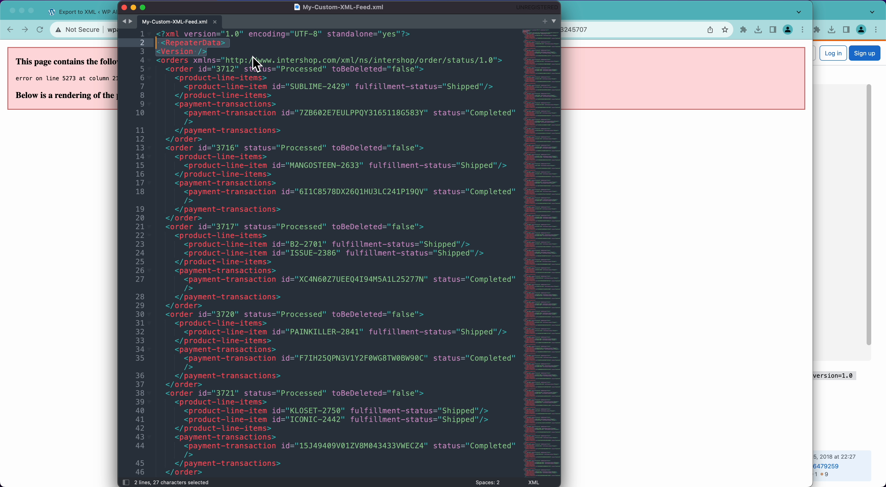
{"action": "left_click", "coordinate": [846, 211]}
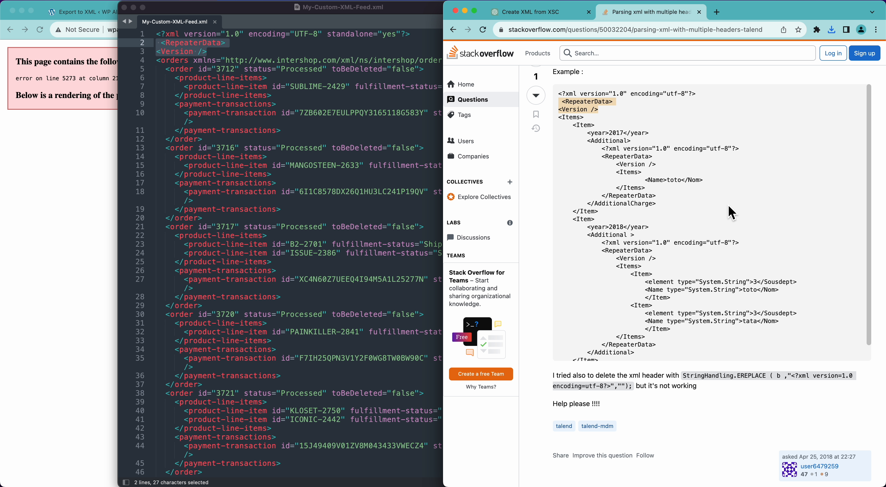
{"action": "left_click", "coordinate": [345, 184]}
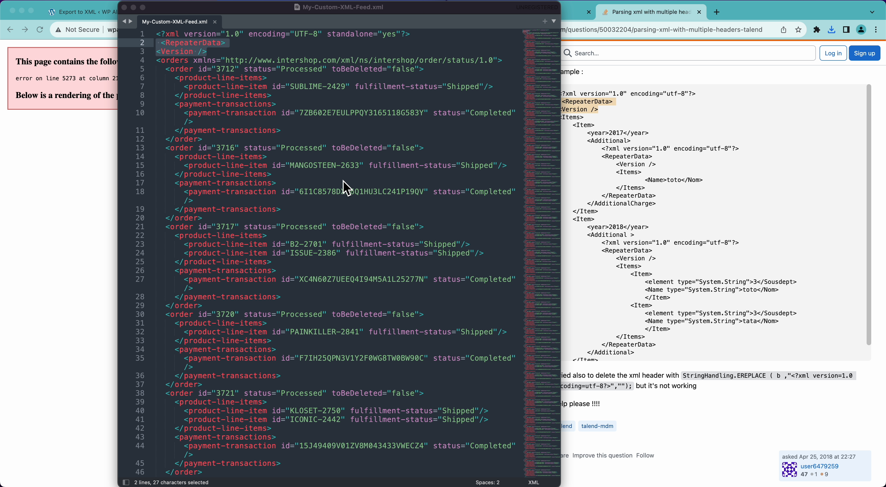
{"action": "left_click", "coordinate": [342, 184]}
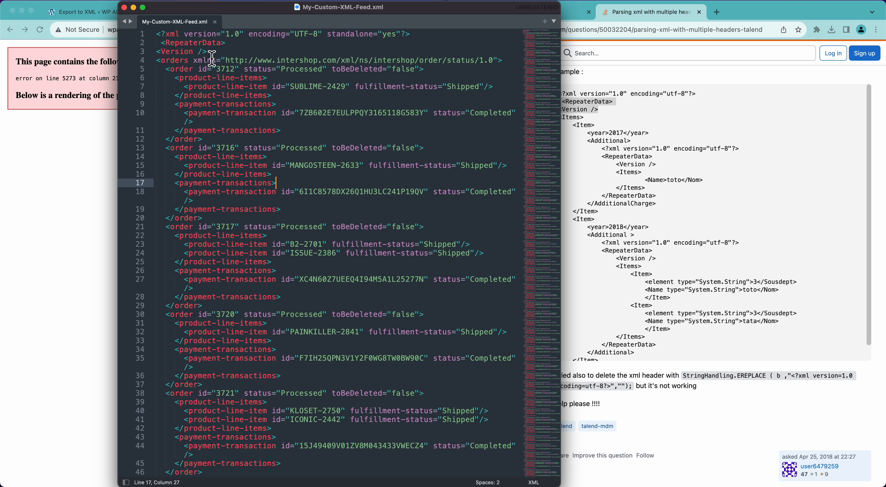
{"action": "left_click_drag", "start_coordinate": [127, 42], "coordinate": [220, 54]}
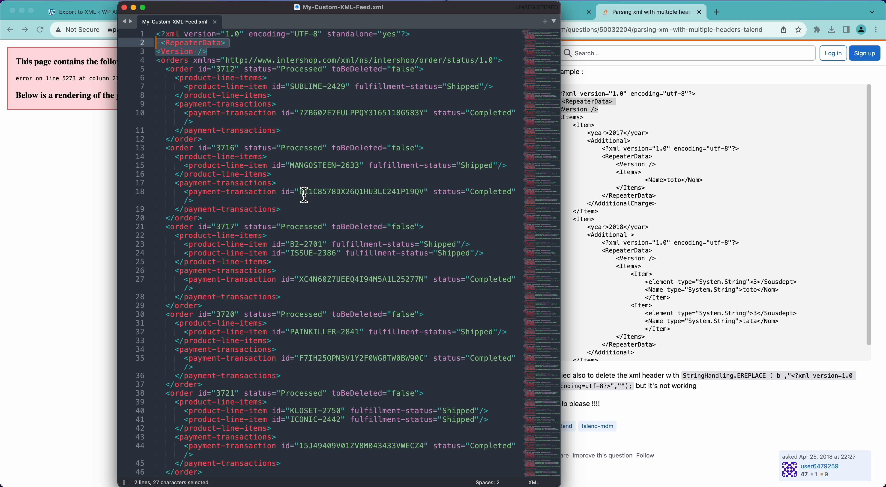
{"action": "left_click", "coordinate": [220, 54]}
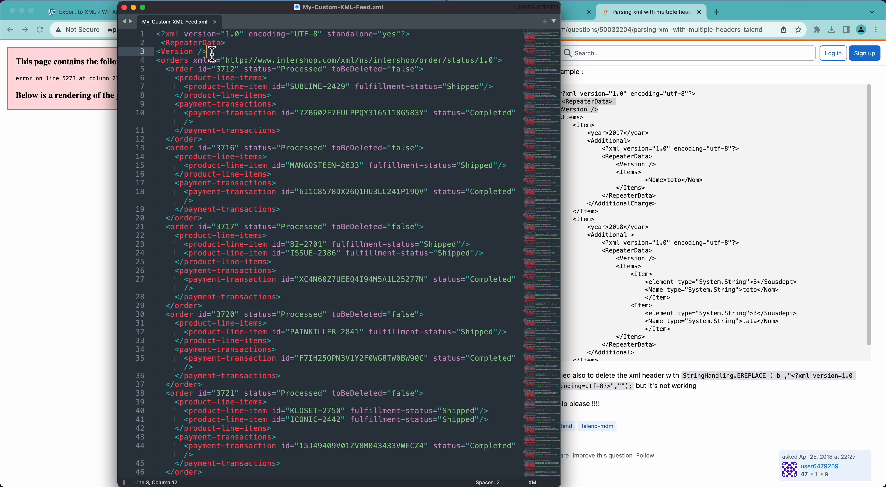
{"action": "left_click_drag", "start_coordinate": [212, 53], "coordinate": [157, 46]}
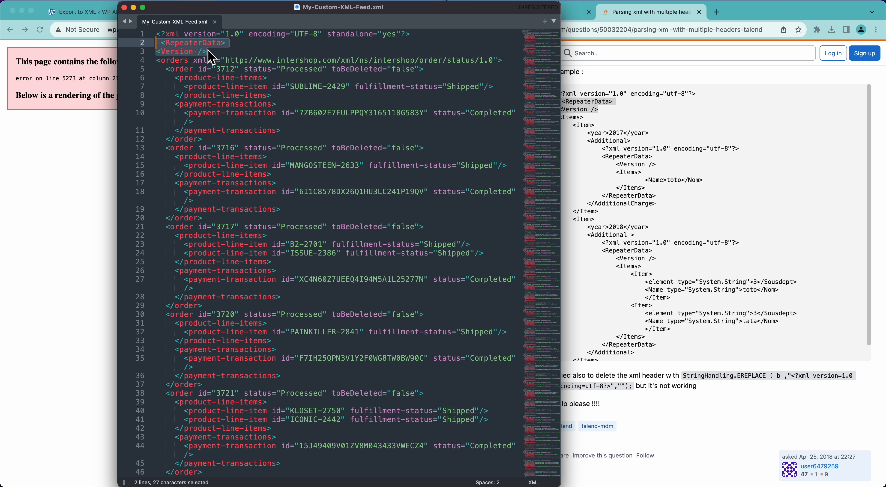
{"action": "left_click", "coordinate": [37, 204]}
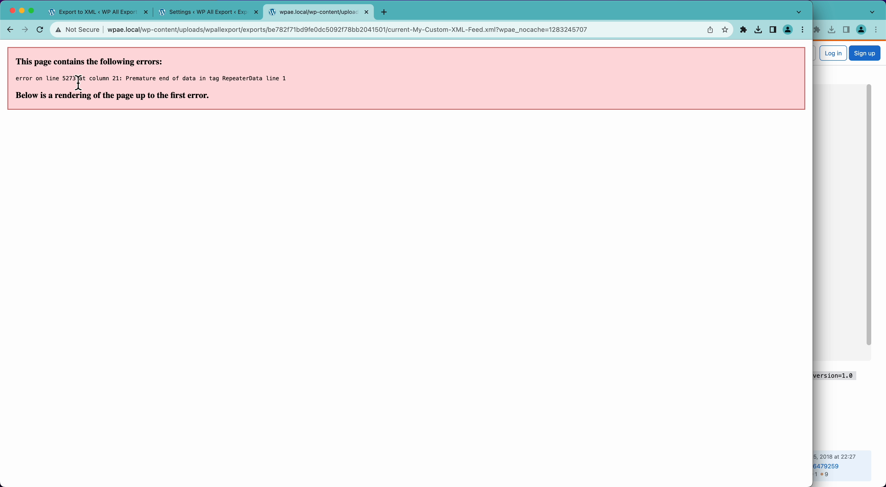
Step: Open My Custom XML Feed's template for editing from Manage Exports
{"action": "left_click", "coordinate": [176, 14]}
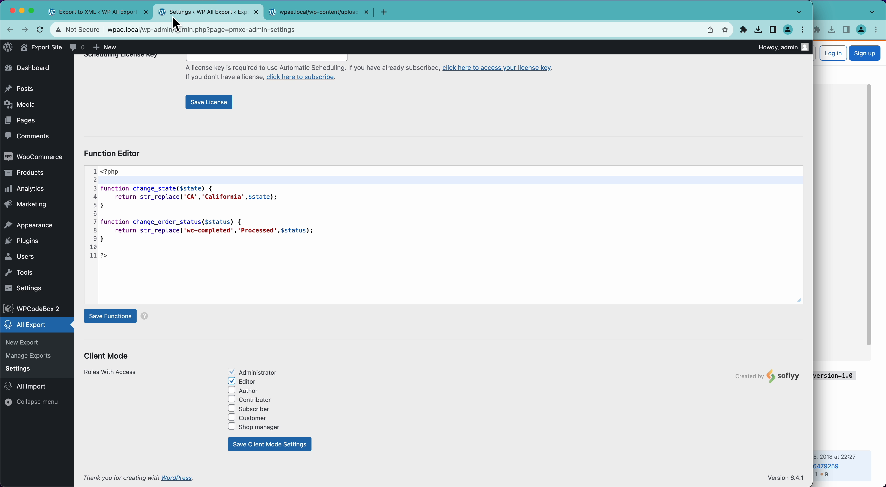
{"action": "left_click", "coordinate": [27, 359]}
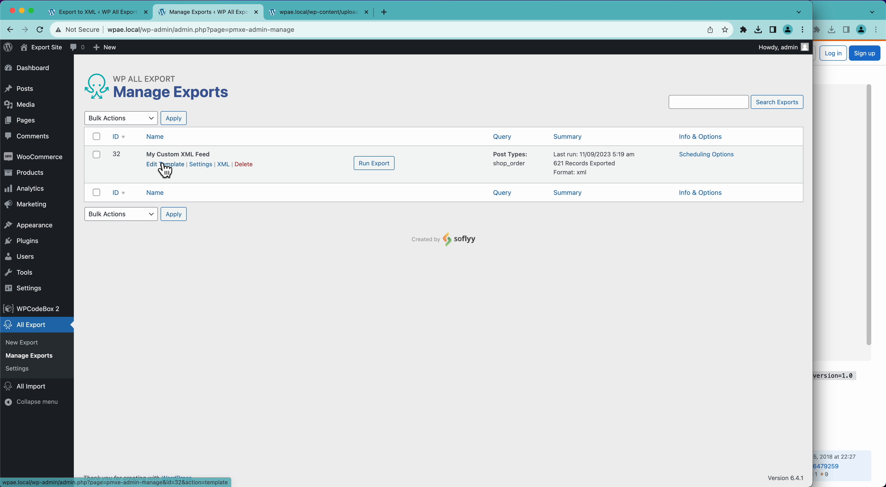
{"action": "left_click", "coordinate": [166, 169]}
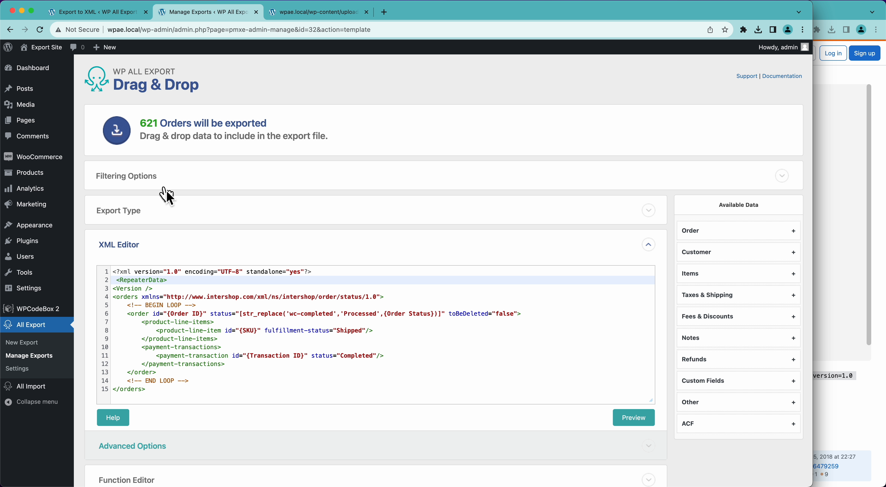
Step: Delete the RepeaterData and Version lines, update the template, and run the export
{"action": "left_click", "coordinate": [160, 290]}
{"action": "key", "text": "BackSpace"}
{"action": "key", "text": "BackSpace"}
{"action": "key", "text": "BackSpace"}
{"action": "key", "text": "BackSpace"}
{"action": "key", "text": "BackSpace"}
{"action": "key", "text": "BackSpace"}
{"action": "key", "text": "BackSpace"}
{"action": "key", "text": "BackSpace"}
{"action": "key", "text": "BackSpace"}
{"action": "key", "text": "BackSpace"}
{"action": "key", "text": "BackSpace"}
{"action": "key", "text": "BackSpace"}
{"action": "key", "text": "BackSpace"}
{"action": "key", "text": "BackSpace"}
{"action": "key", "text": "BackSpace"}
{"action": "key", "text": "BackSpace"}
{"action": "key", "text": "BackSpace"}
{"action": "key", "text": "BackSpace"}
{"action": "key", "text": "BackSpace"}
{"action": "key", "text": "BackSpace"}
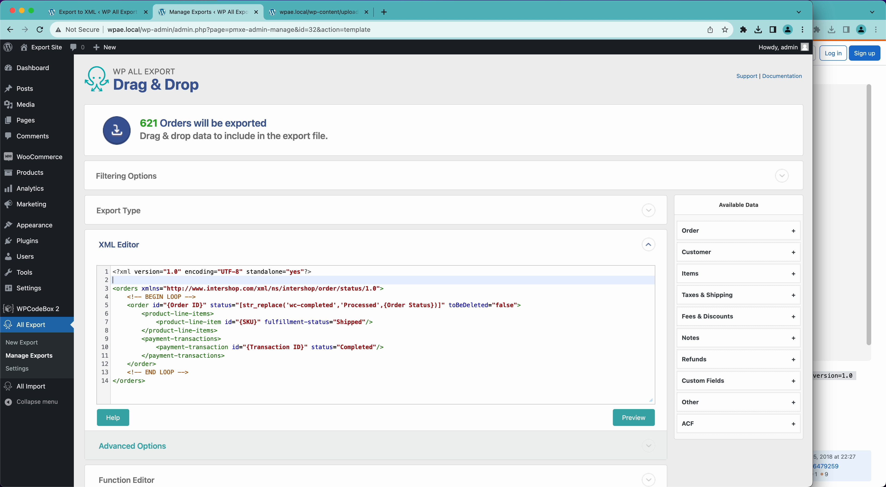
{"action": "scroll", "coordinate": [595, 431], "scroll_direction": "down", "scroll_amount": 5}
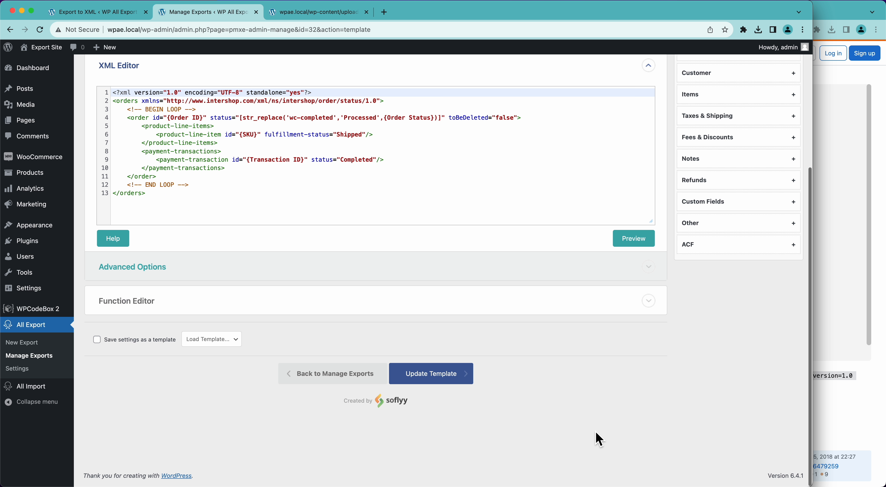
{"action": "left_click", "coordinate": [461, 388]}
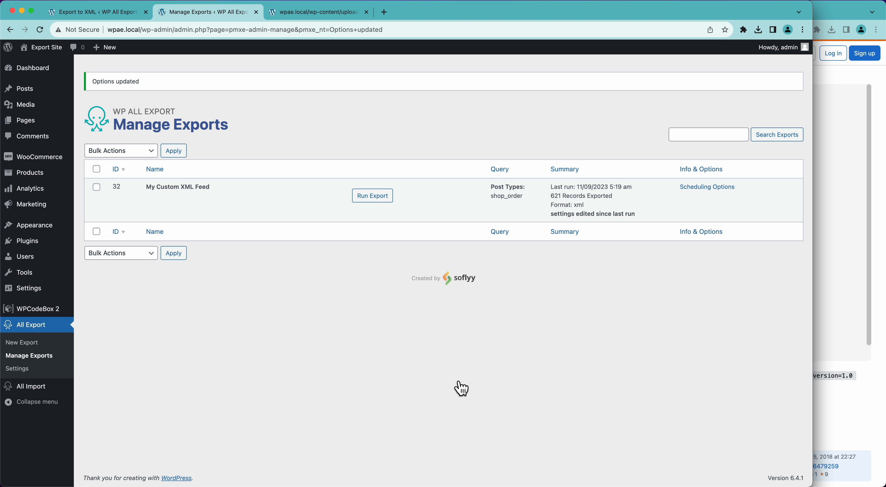
{"action": "left_click", "coordinate": [367, 202]}
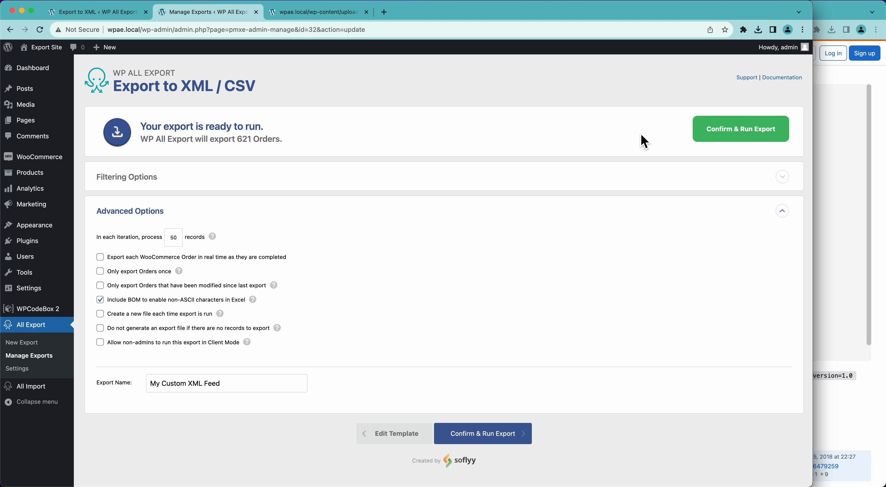
Step: Rerun the My Custom XML Feed export for all 621 orders and reload the feed's tab
{"action": "left_click", "coordinate": [695, 129]}
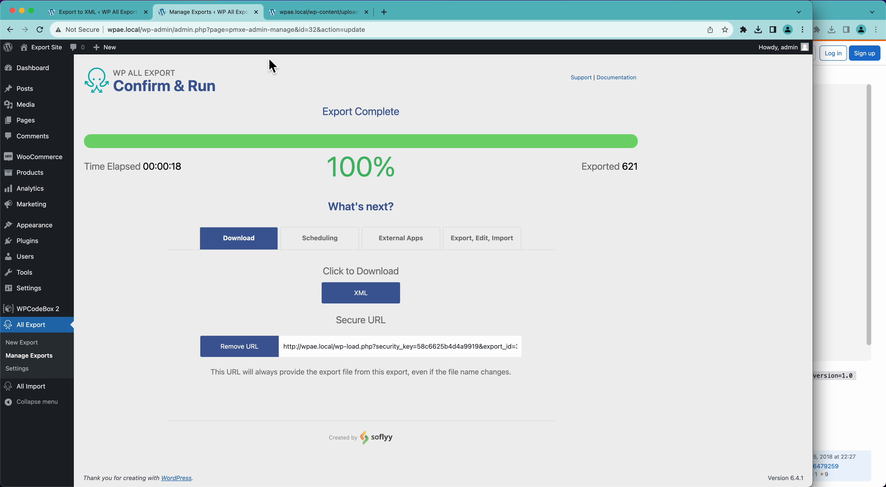
{"action": "left_click", "coordinate": [304, 15]}
{"action": "key", "text": "super+r"}
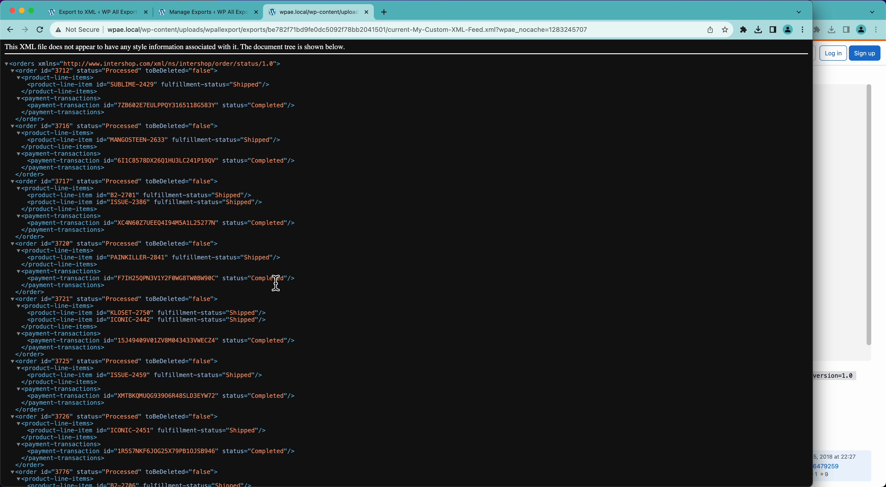
Step: Scroll through the reloaded feed to confirm it shows a valid orders XML tree
{"action": "scroll", "coordinate": [275, 283], "scroll_direction": "down", "scroll_amount": 4}
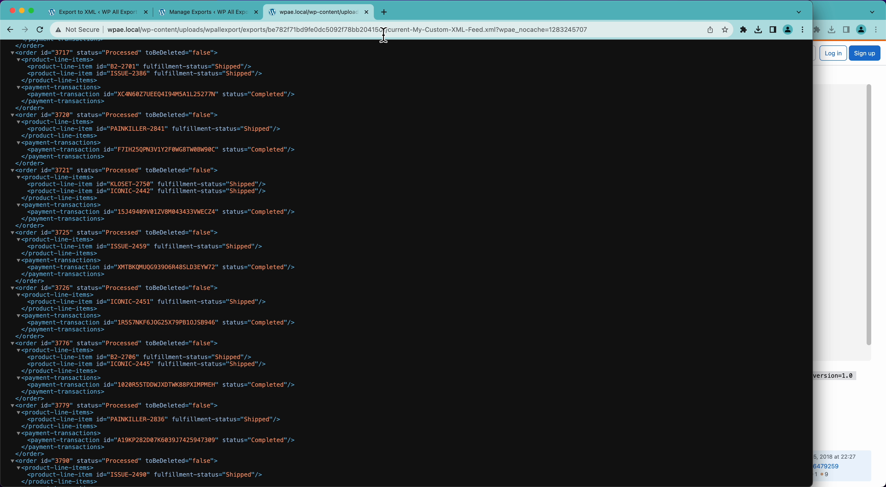
{"action": "scroll", "coordinate": [350, 323], "scroll_direction": "down", "scroll_amount": 12}
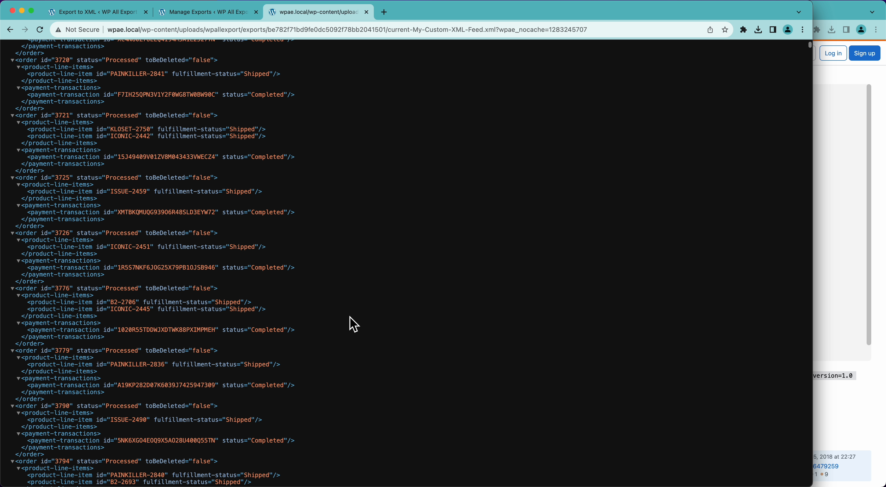
{"action": "scroll", "coordinate": [353, 324], "scroll_direction": "down", "scroll_amount": 14}
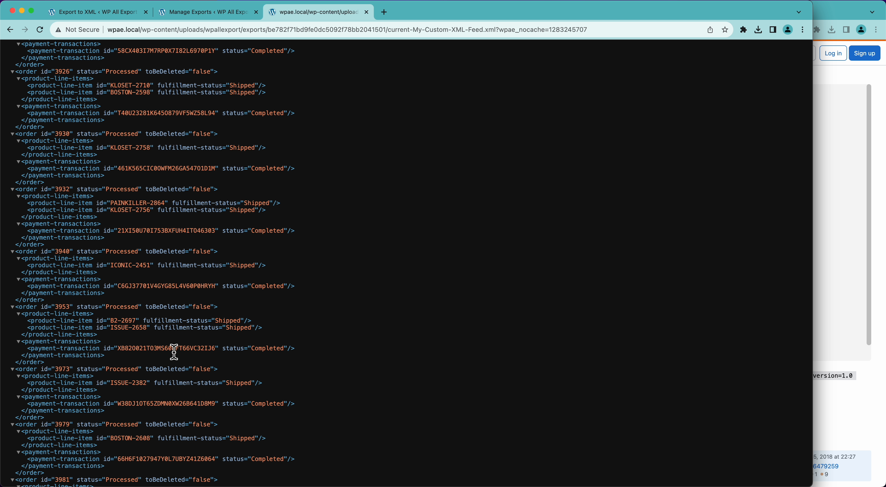
{"action": "scroll", "coordinate": [174, 349], "scroll_direction": "down", "scroll_amount": 3}
{"action": "scroll", "coordinate": [174, 352], "scroll_direction": "down", "scroll_amount": 15}
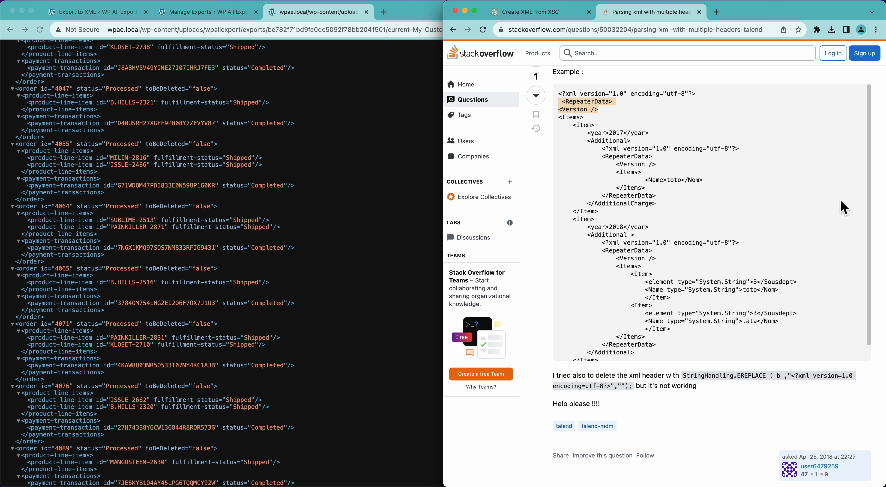
Step: Compare the feed with the sample in the 'Create XML from XSC' conversation, then return to Export Complete
{"action": "left_click", "coordinate": [843, 209]}
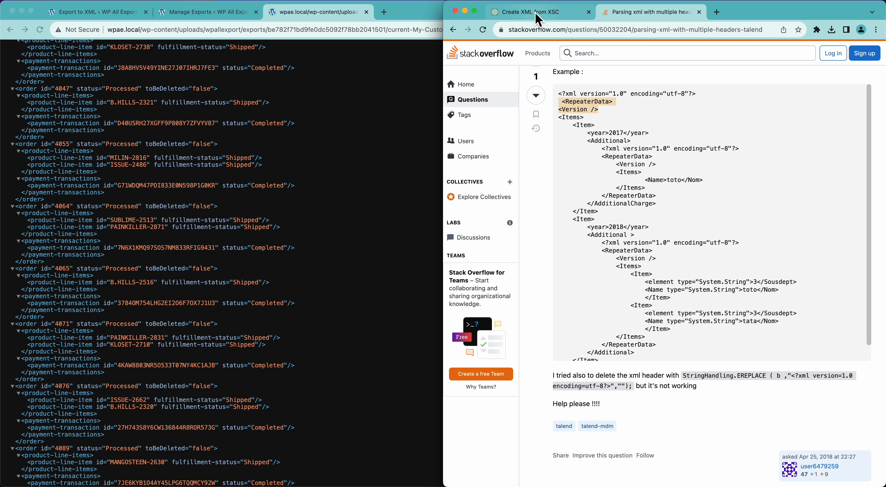
{"action": "left_click", "coordinate": [538, 19]}
{"action": "scroll", "coordinate": [557, 196], "scroll_direction": "up", "scroll_amount": 5}
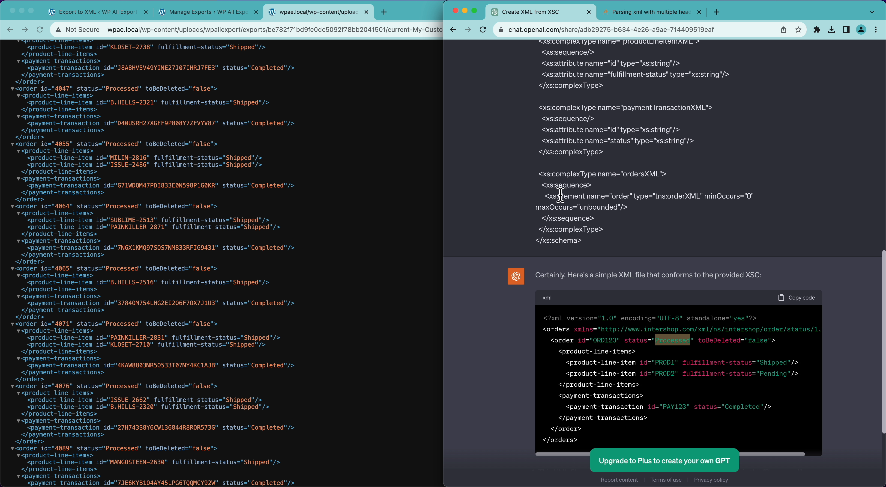
{"action": "scroll", "coordinate": [559, 196], "scroll_direction": "down", "scroll_amount": 3}
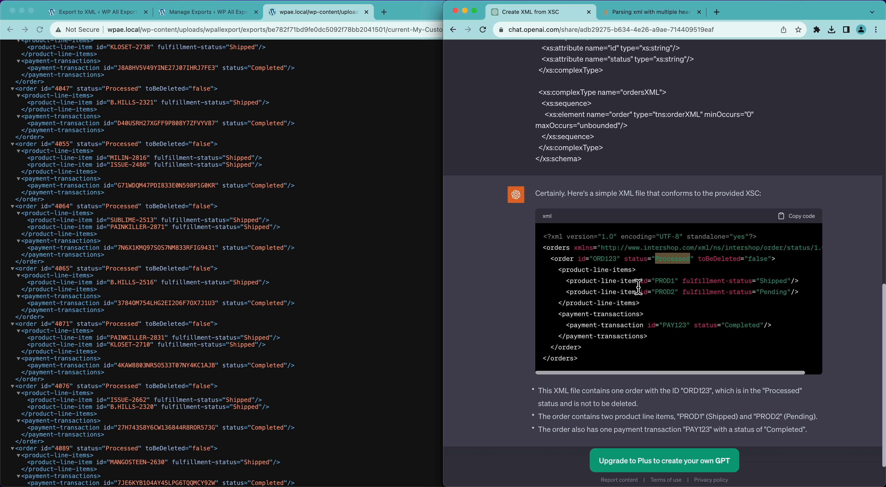
{"action": "scroll", "coordinate": [272, 322], "scroll_direction": "down", "scroll_amount": 3}
{"action": "scroll", "coordinate": [271, 320], "scroll_direction": "down", "scroll_amount": 15}
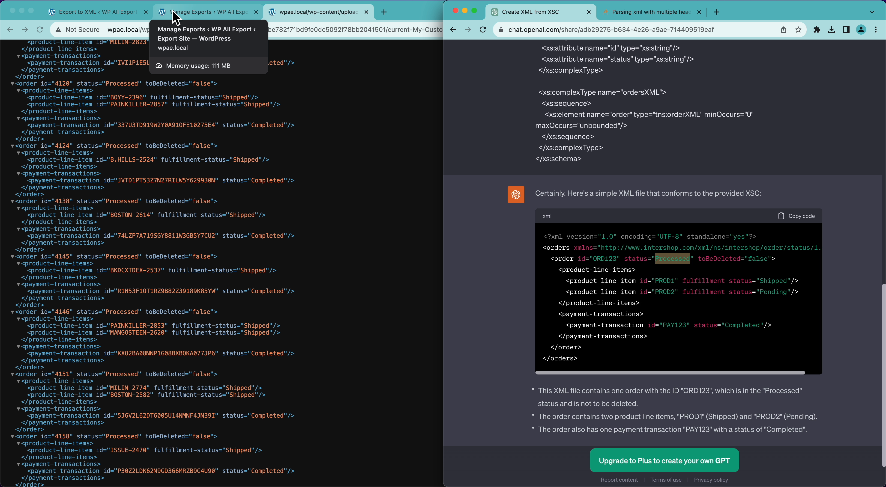
{"action": "left_click", "coordinate": [197, 16]}
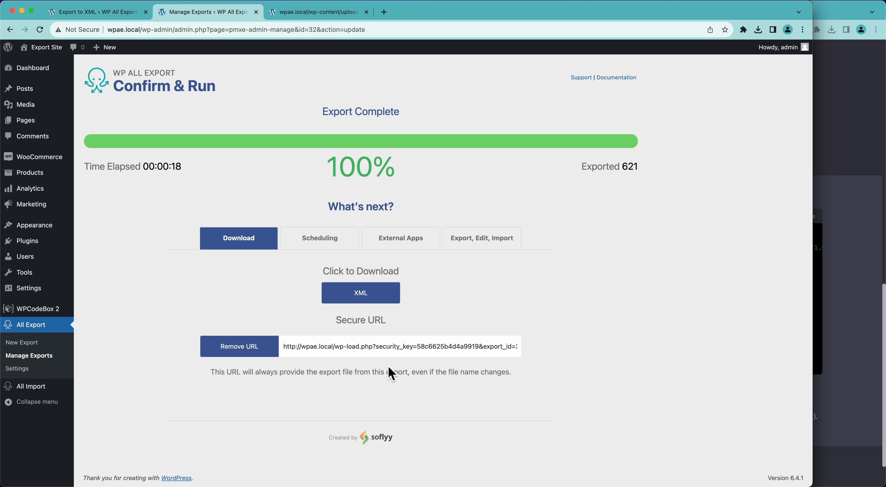
Step: Show the Scheduling section, then the External Apps section with its Zapier integration tutorial
{"action": "left_click", "coordinate": [321, 239]}
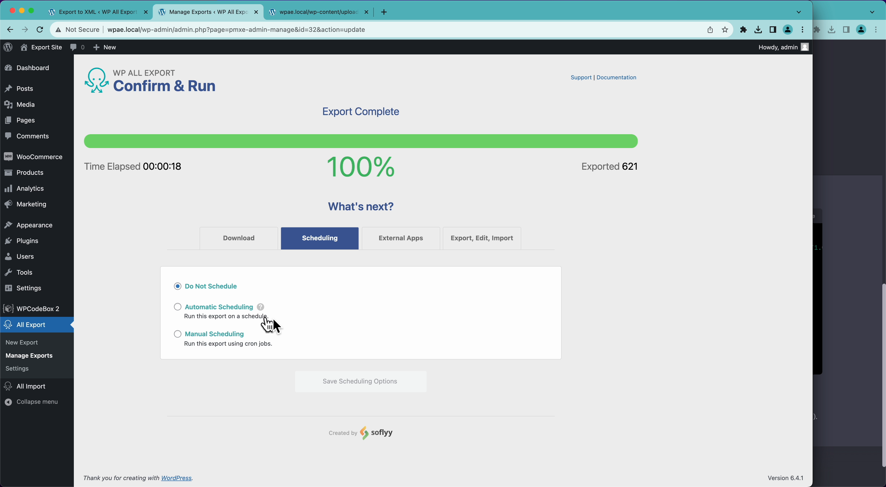
{"action": "left_click", "coordinate": [392, 248]}
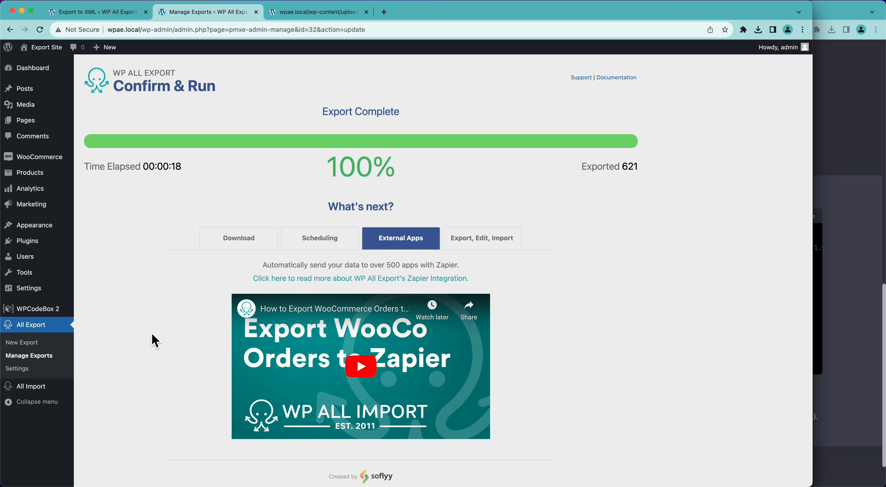
Step: Show the Export, Edit, Import options, then return to the XML file download and secure URL
{"action": "left_click", "coordinate": [482, 245]}
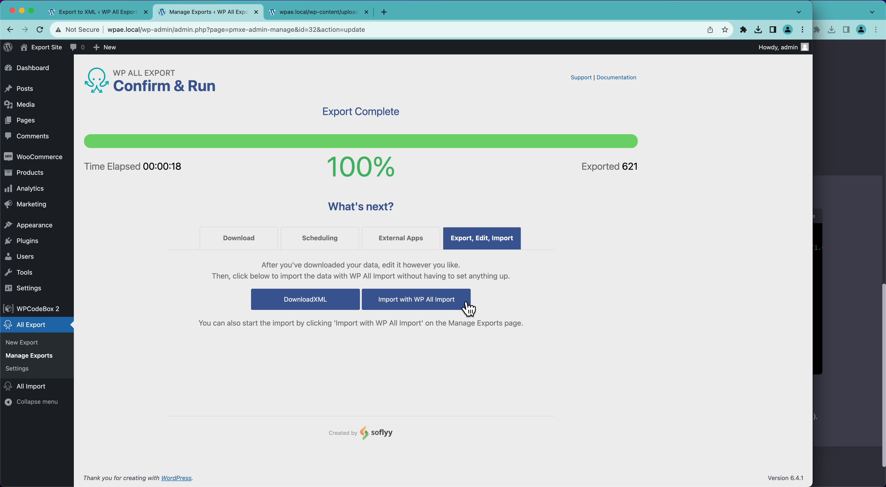
{"action": "left_click", "coordinate": [264, 246]}
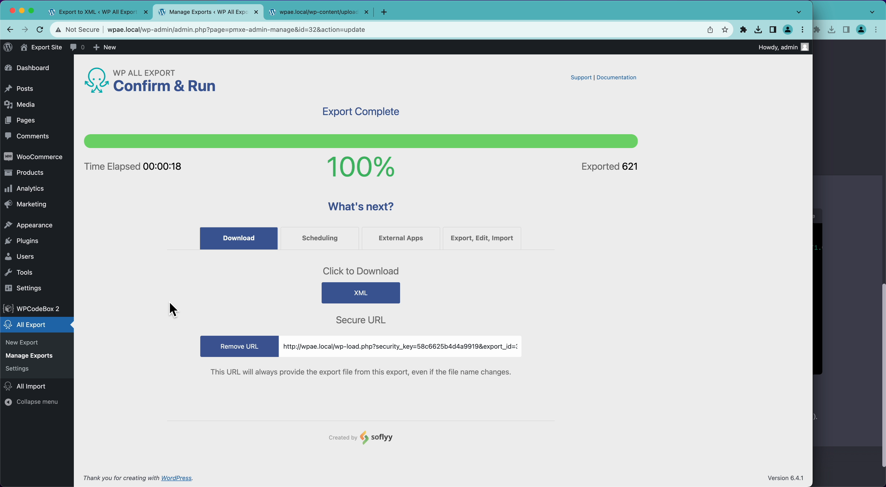